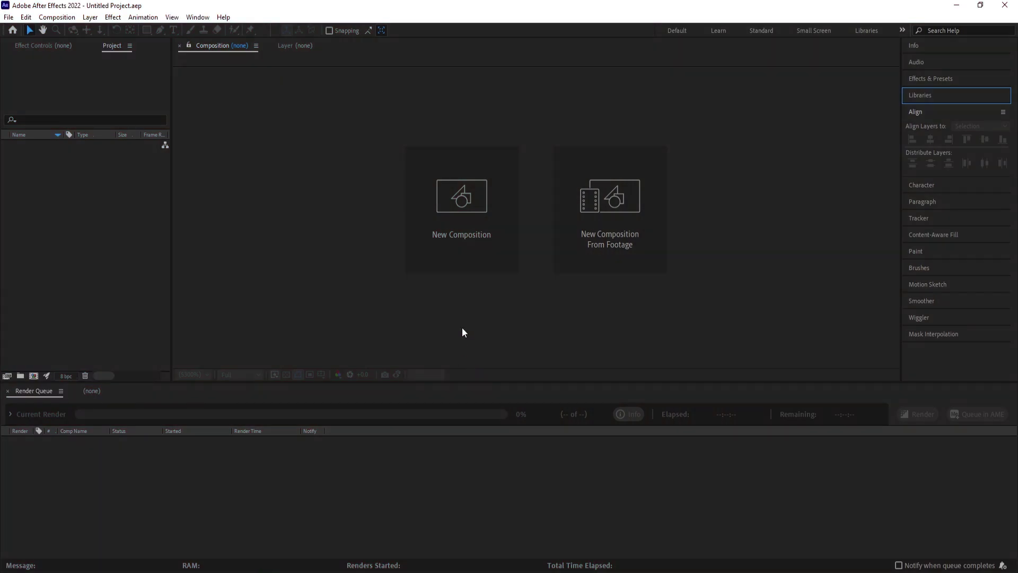
# - Create a composition named Main Animation and show its Title/Action Safe guides
pyautogui.click(470, 231)
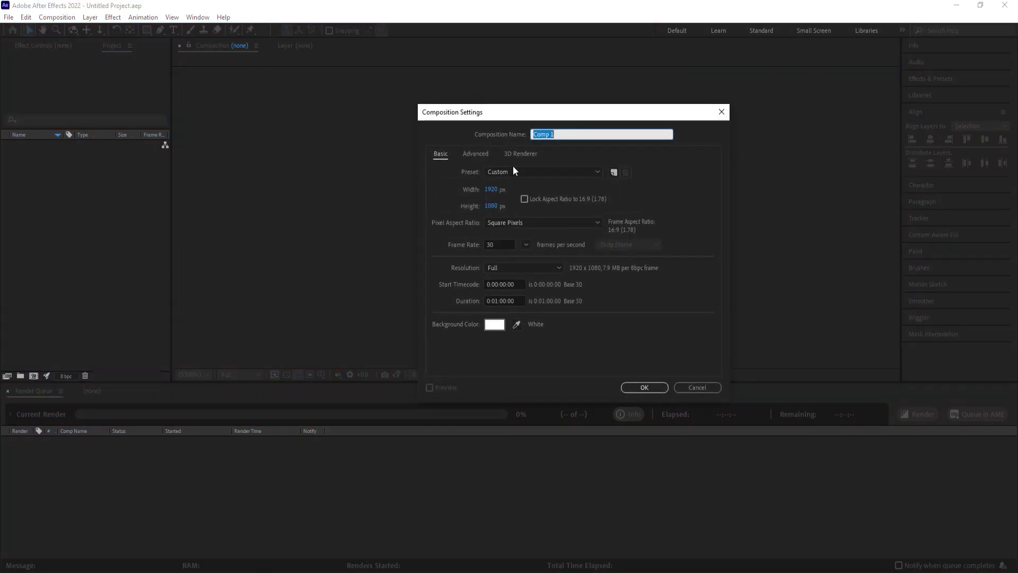
pyautogui.write('Main Animation')
pyautogui.click(634, 387)
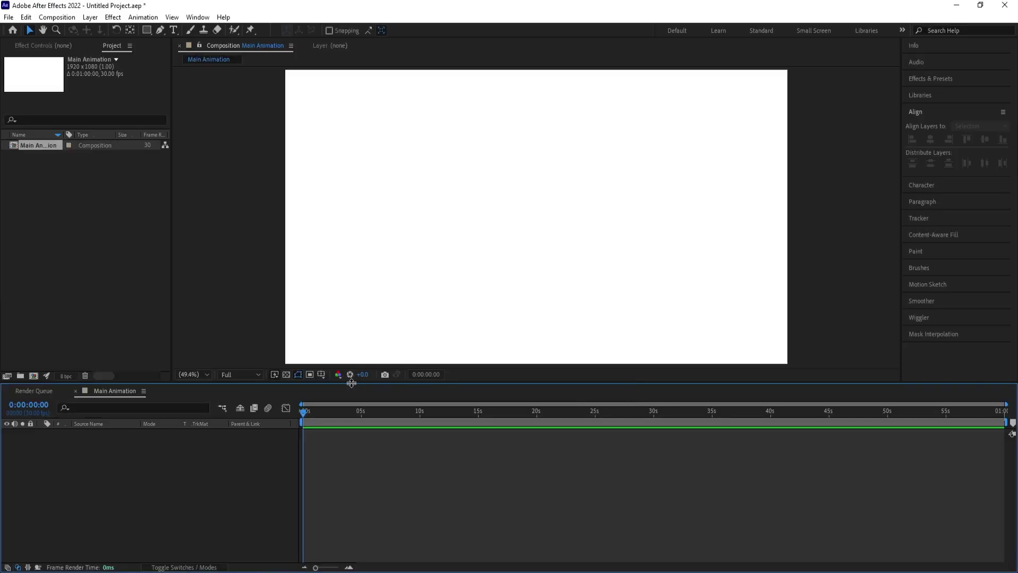
pyautogui.click(325, 373)
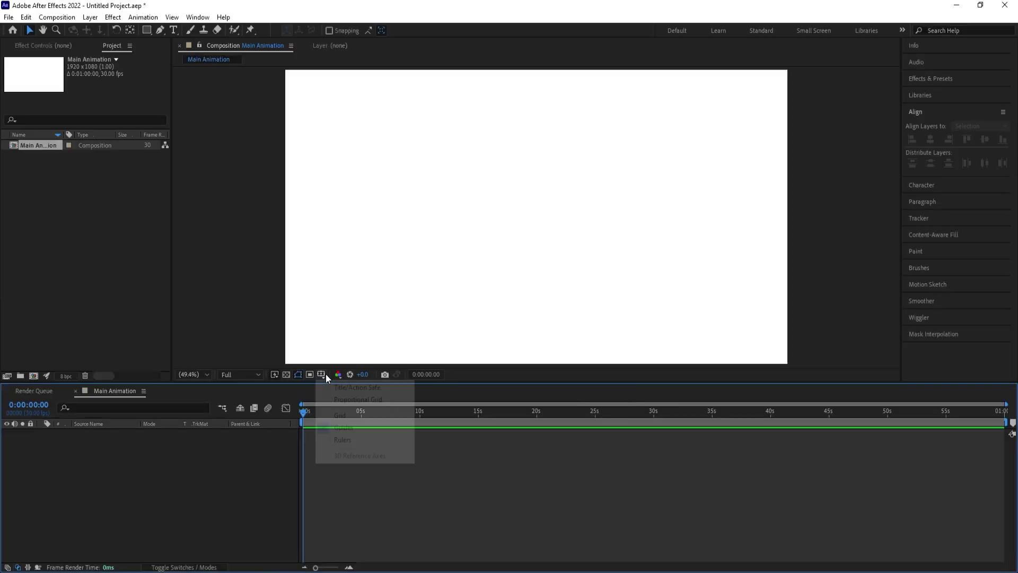
pyautogui.click(358, 387)
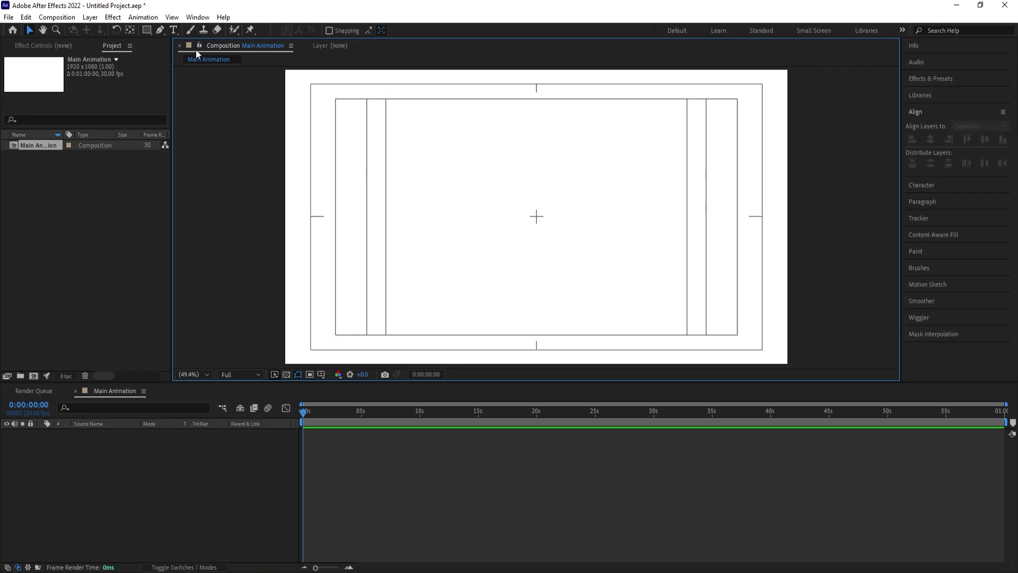
# - Add a text layer reading "Motion" near the middle of the composition
pyautogui.click(170, 31)
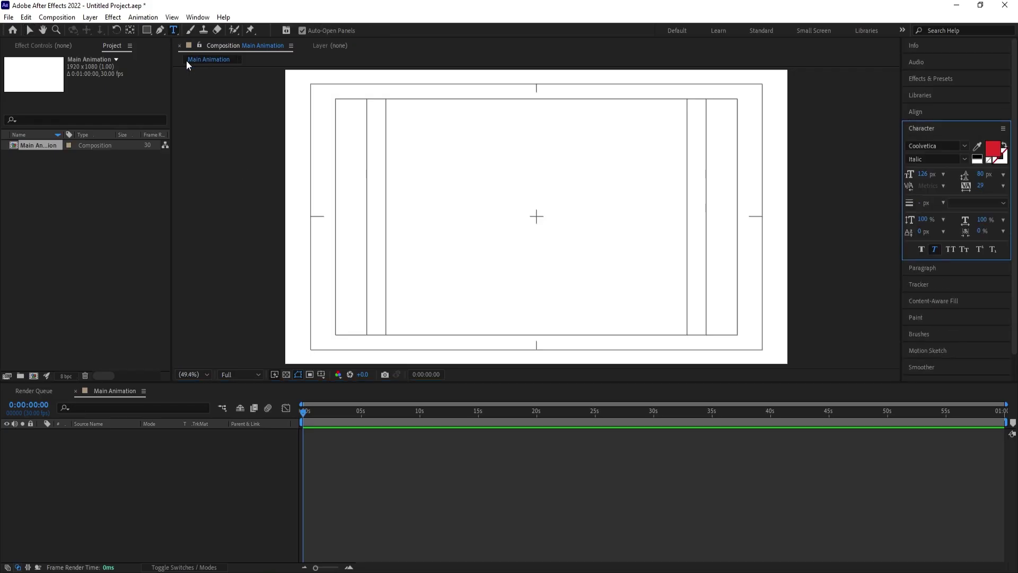
pyautogui.click(502, 223)
pyautogui.write('Motion')
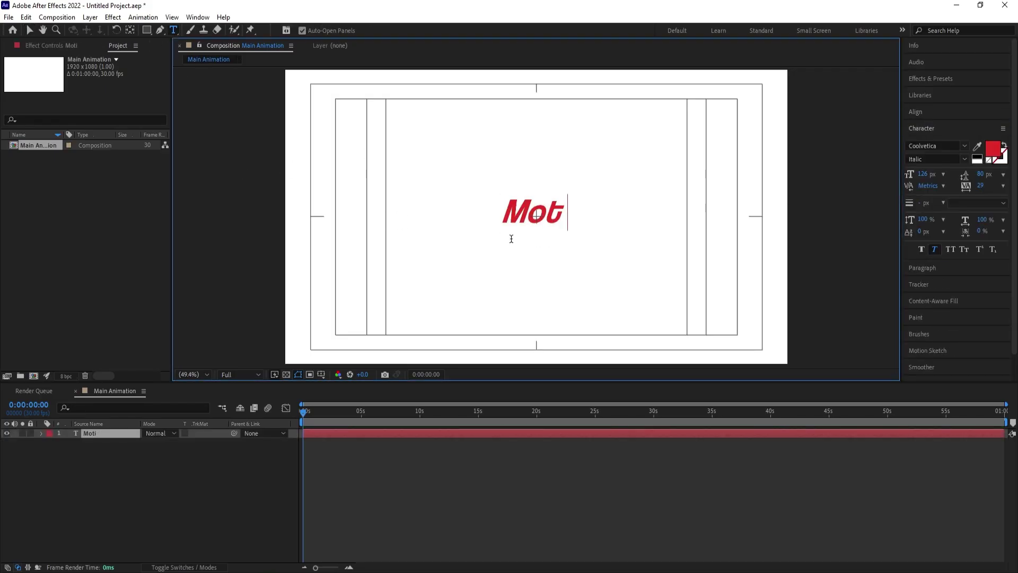
# - Format the whole Motion text with faux italic off, the Regular font style and a black fill
pyautogui.hotkey('ctrl', 'a')
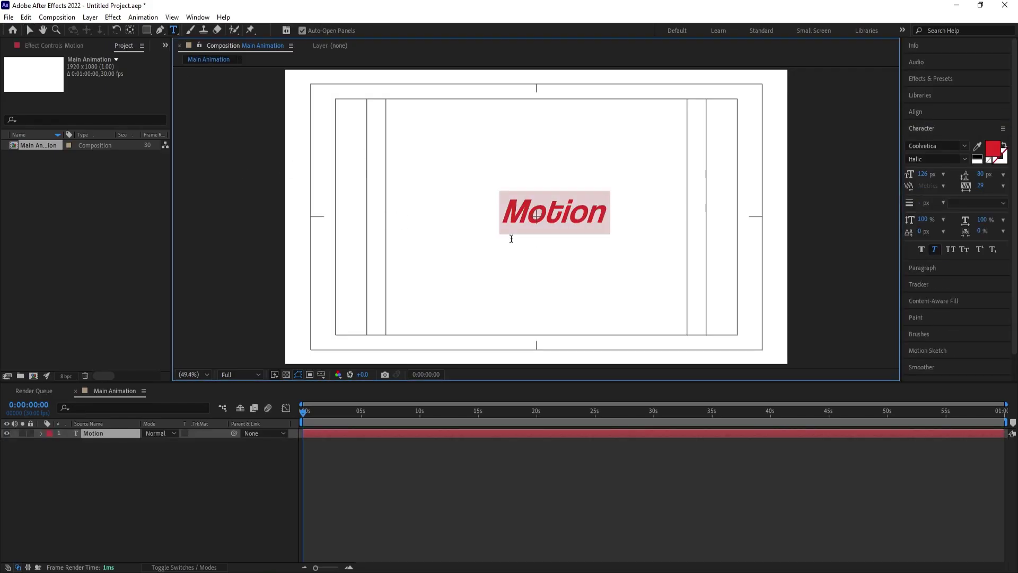
pyautogui.click(933, 248)
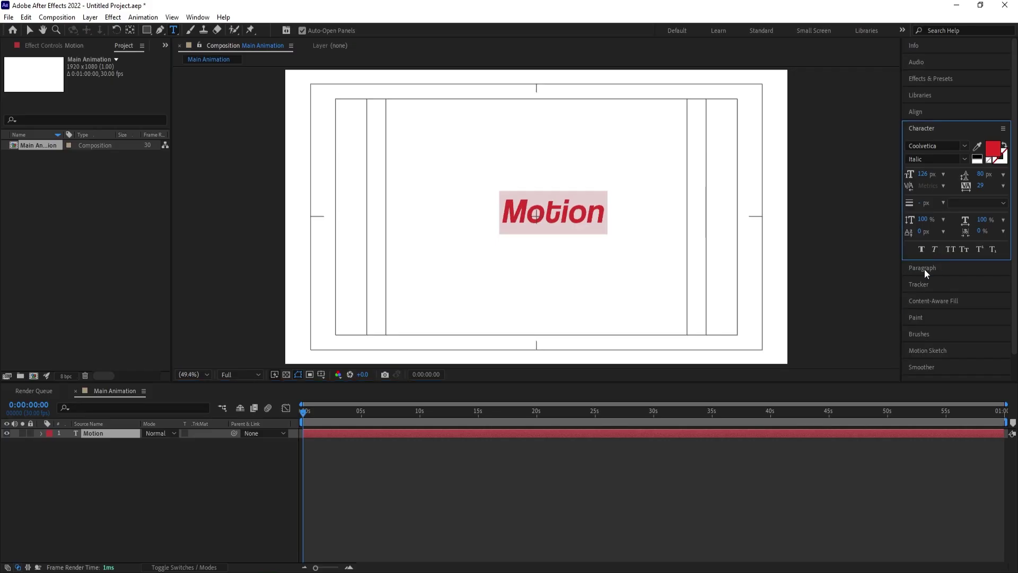
pyautogui.click(962, 160)
pyautogui.click(928, 197)
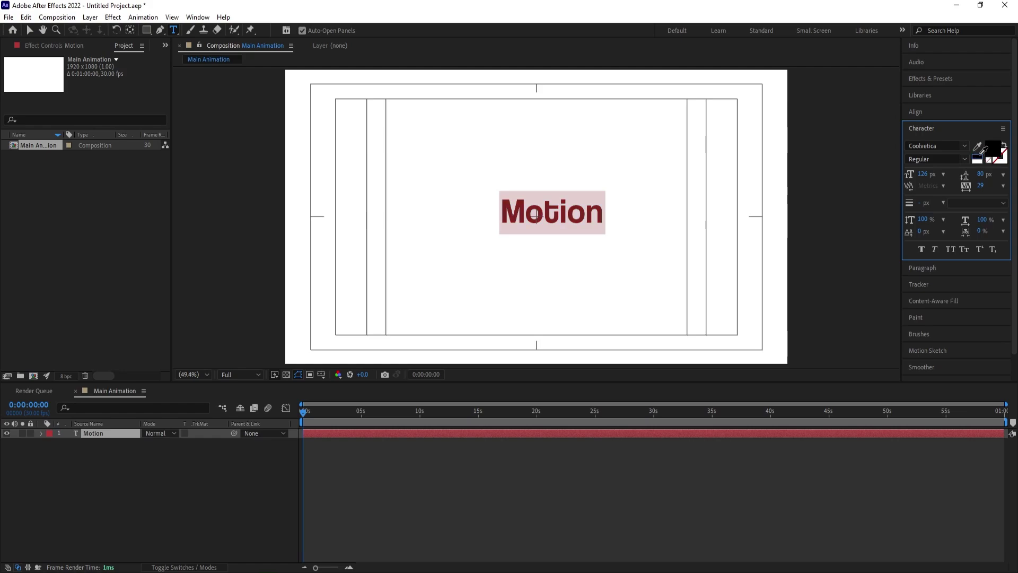
pyautogui.click(183, 475)
# - Center the Motion layer's anchor point on the text and align the layer to the composition's center both horizontally and vertically
pyautogui.click(108, 433)
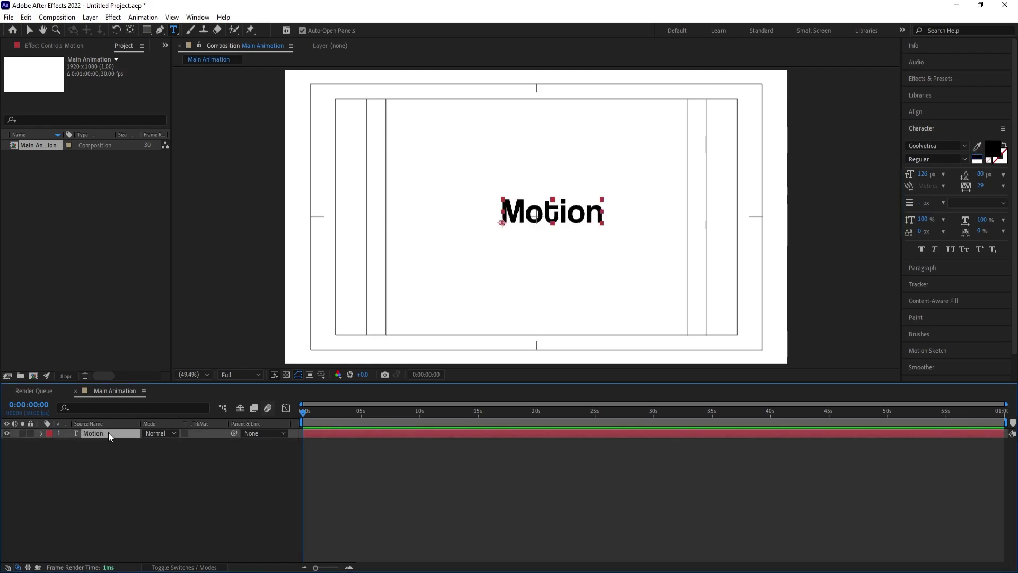
pyautogui.hotkey('ctrl', 'alt', 'Home')
pyautogui.click(924, 110)
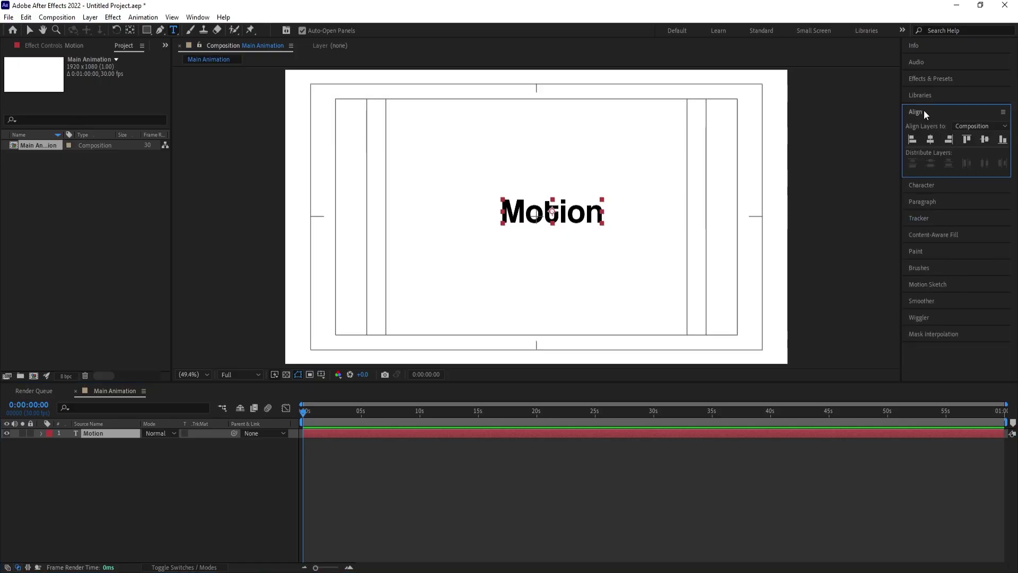
pyautogui.click(930, 139)
pyautogui.click(983, 140)
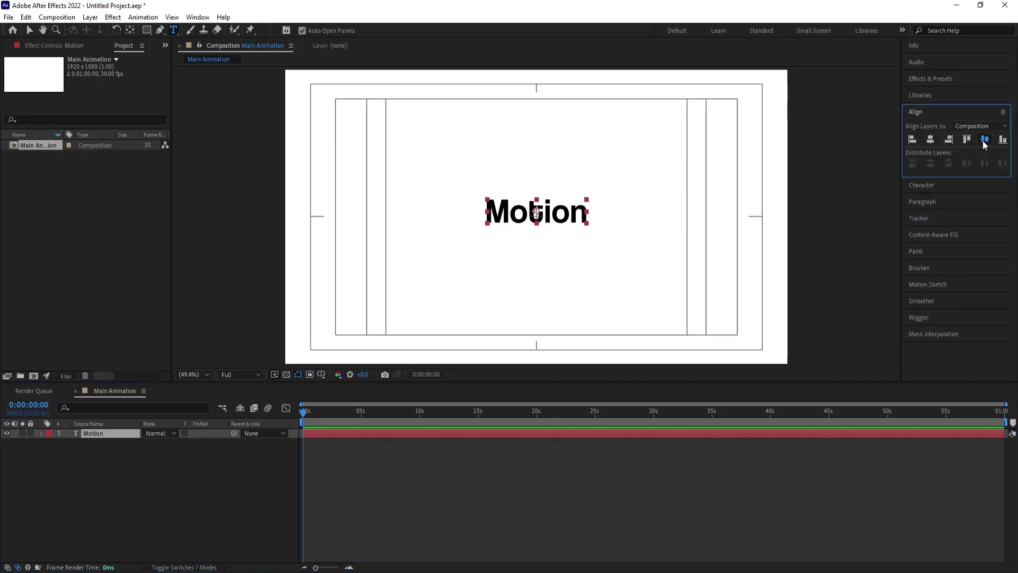
# - Scale the Motion text layer up to 191%
pyautogui.press('s')
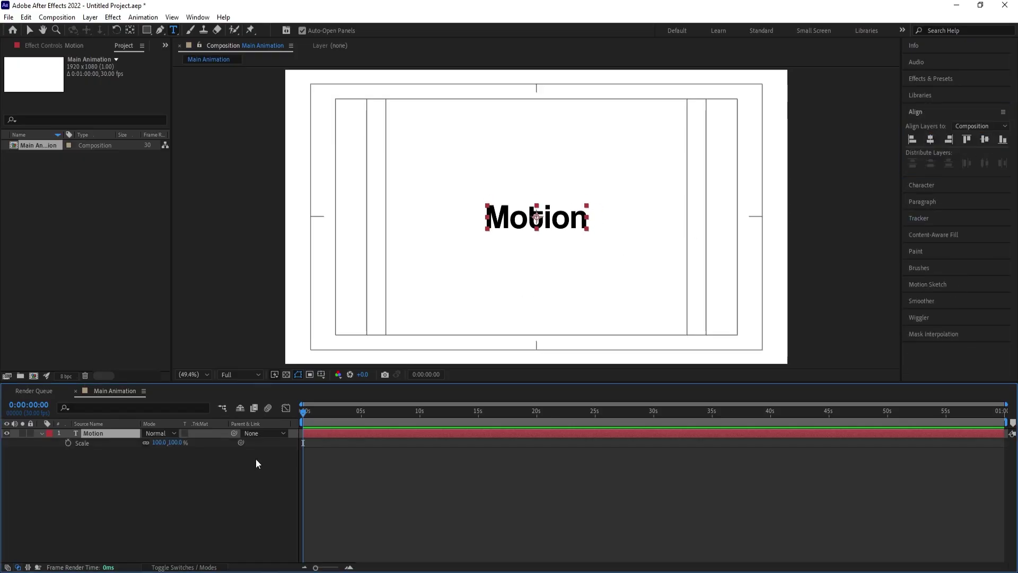
pyautogui.moveTo(160, 443); pyautogui.dragTo(204, 443)
pyautogui.click(183, 492)
# - Duplicate the Motion text layer
pyautogui.click(116, 432)
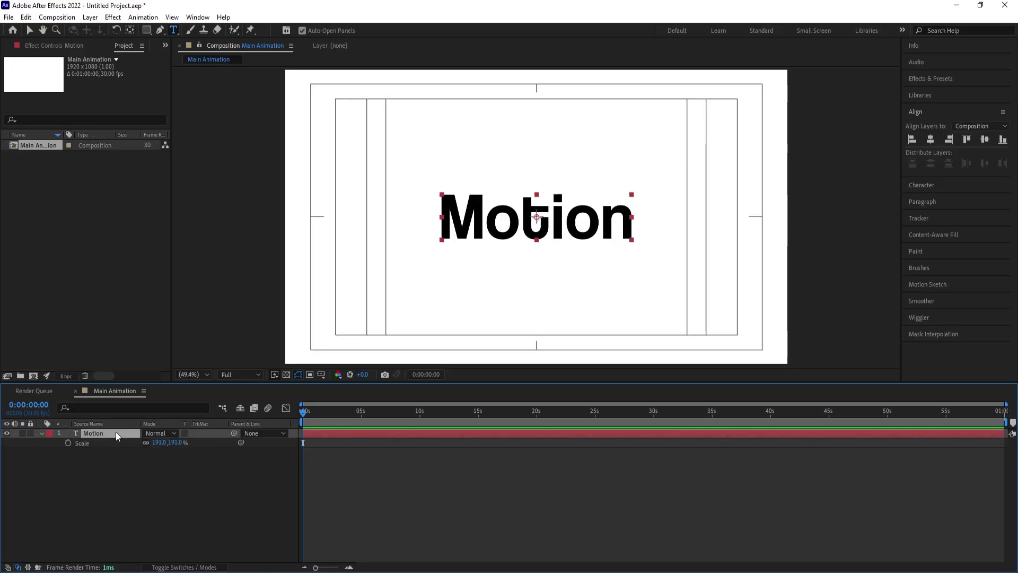
pyautogui.hotkey('ctrl', 'd')
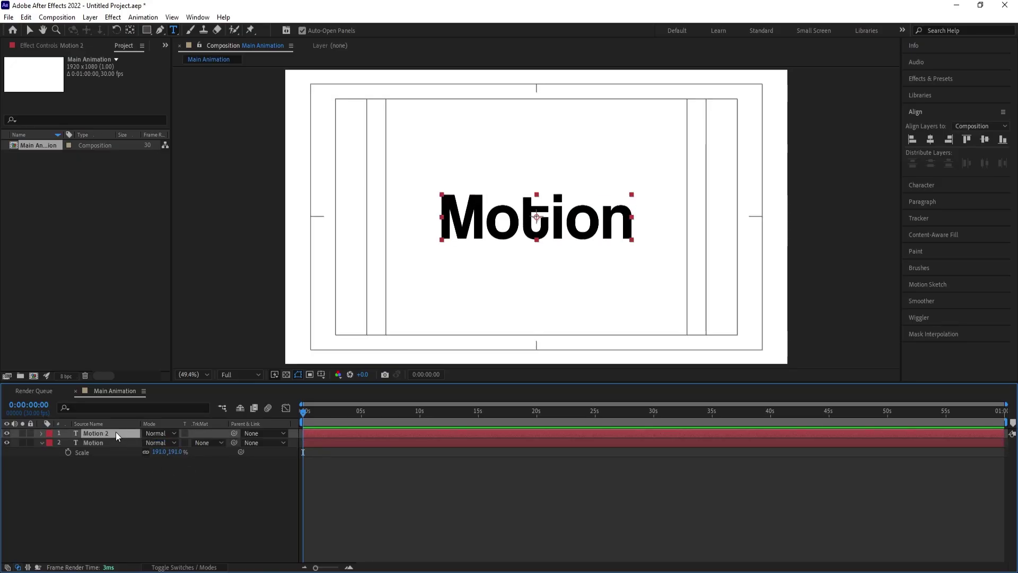
pyautogui.click(31, 443)
pyautogui.click(31, 443)
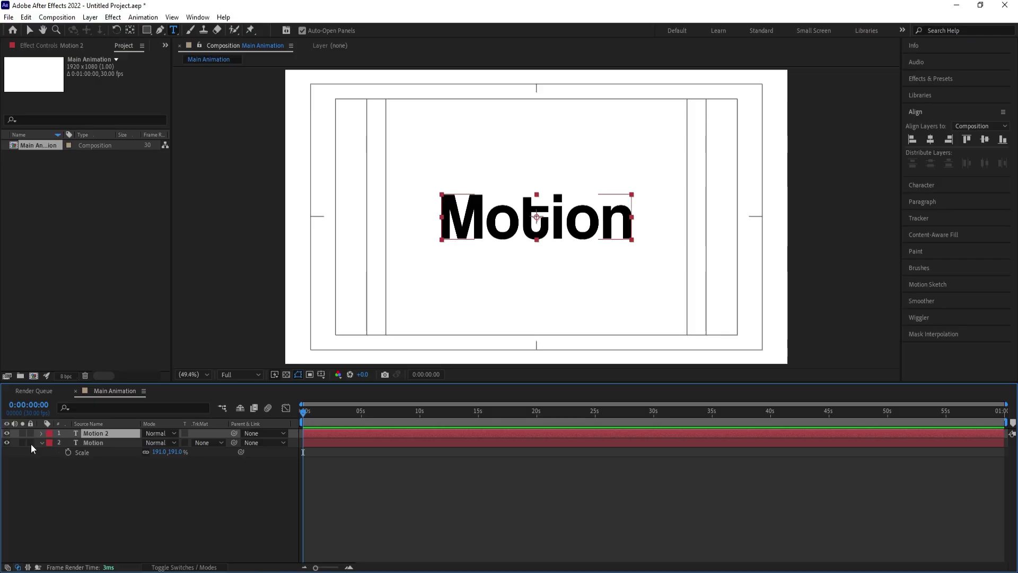
# - Change the lower, original Motion layer's fill to red and lock it as a positioning reference
pyautogui.click(96, 441)
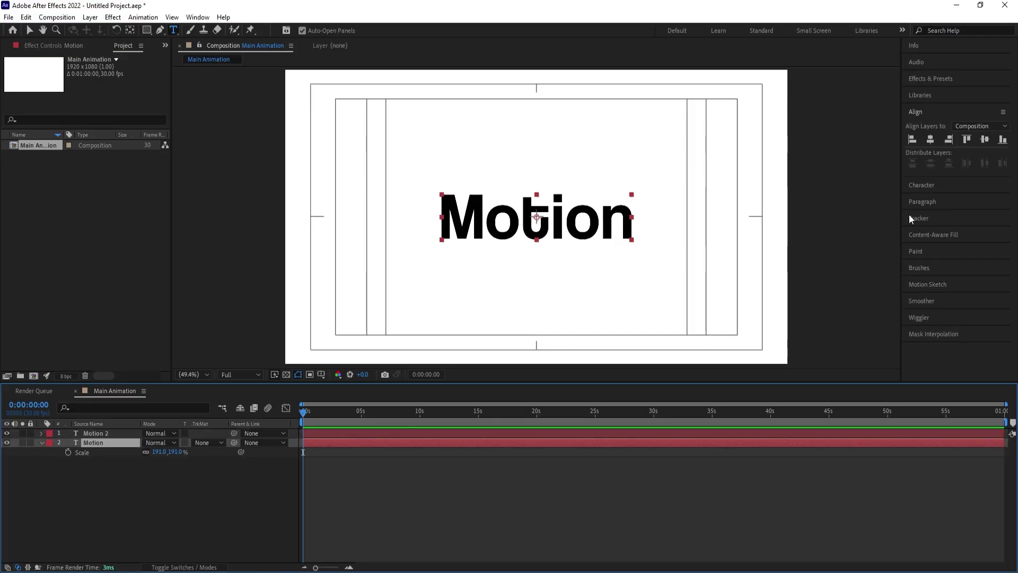
pyautogui.click(921, 185)
pyautogui.click(993, 152)
pyautogui.click(858, 297)
pyautogui.click(957, 302)
pyautogui.click(140, 461)
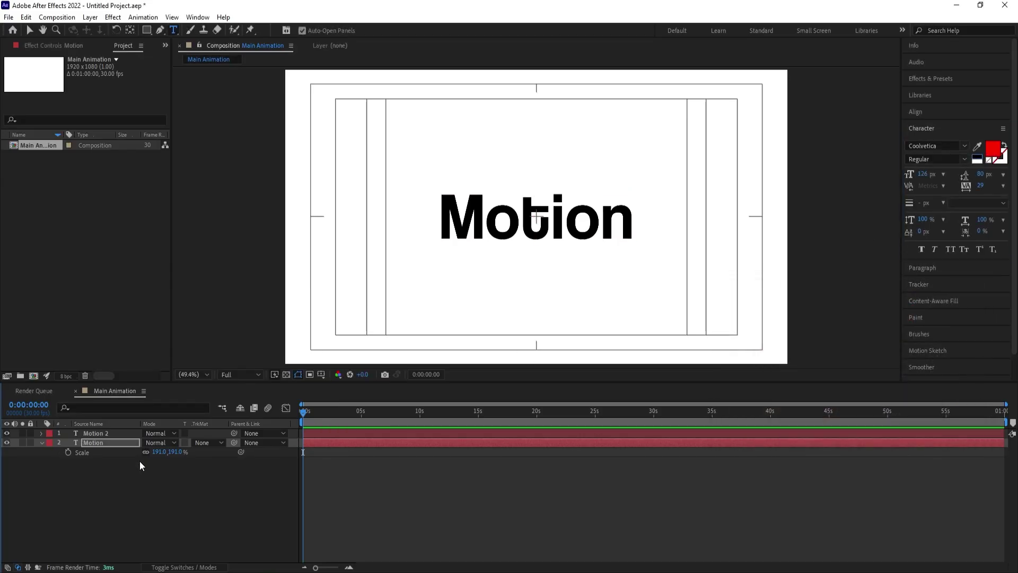
pyautogui.click(30, 443)
# - Reduce the Motion 2 text to just the letter M by removing "otion"
pyautogui.click(116, 433)
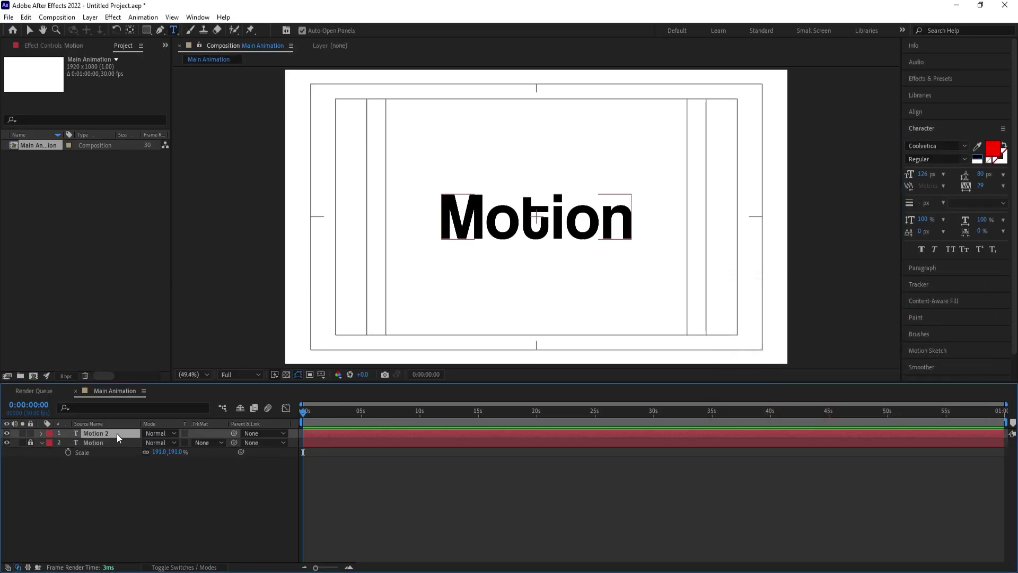
pyautogui.moveTo(488, 217); pyautogui.dragTo(641, 220)
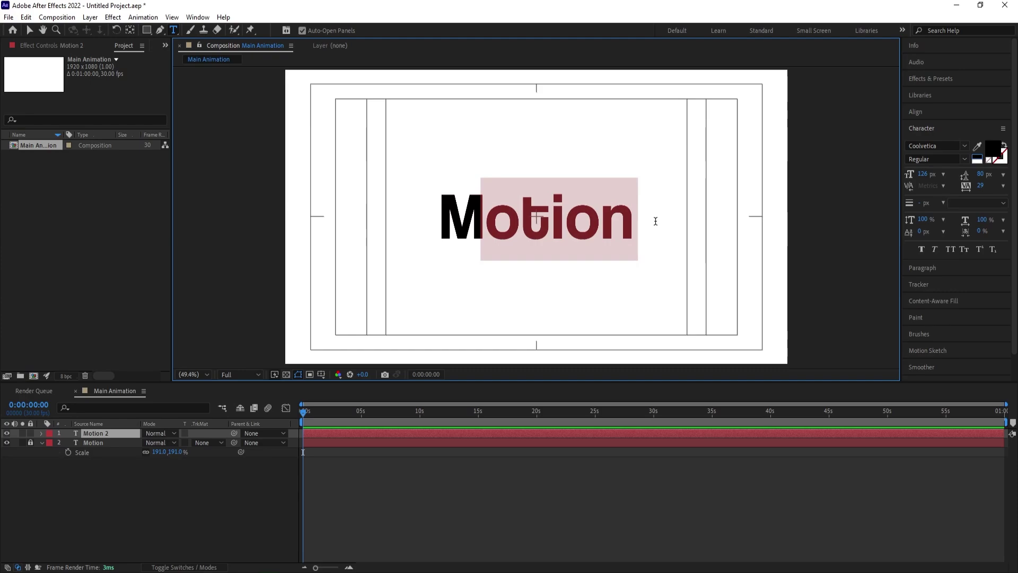
pyautogui.click(101, 432)
# - Duplicate the M layer, change the copy to "o" and place it over the first red o of the reference word
pyautogui.hotkey('ctrl', 'd')
pyautogui.doubleClick(473, 215)
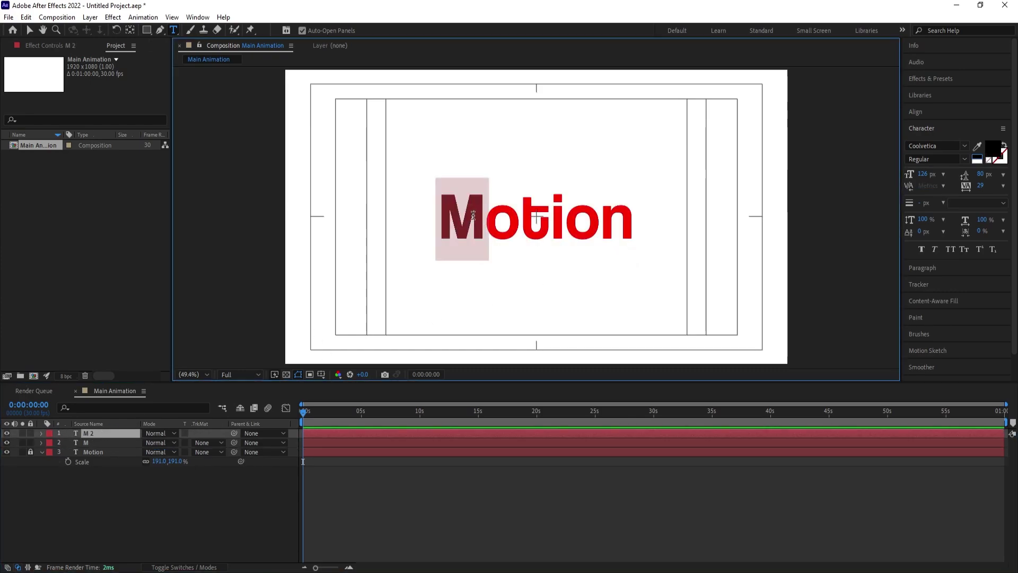
pyautogui.write('o')
pyautogui.click(114, 434)
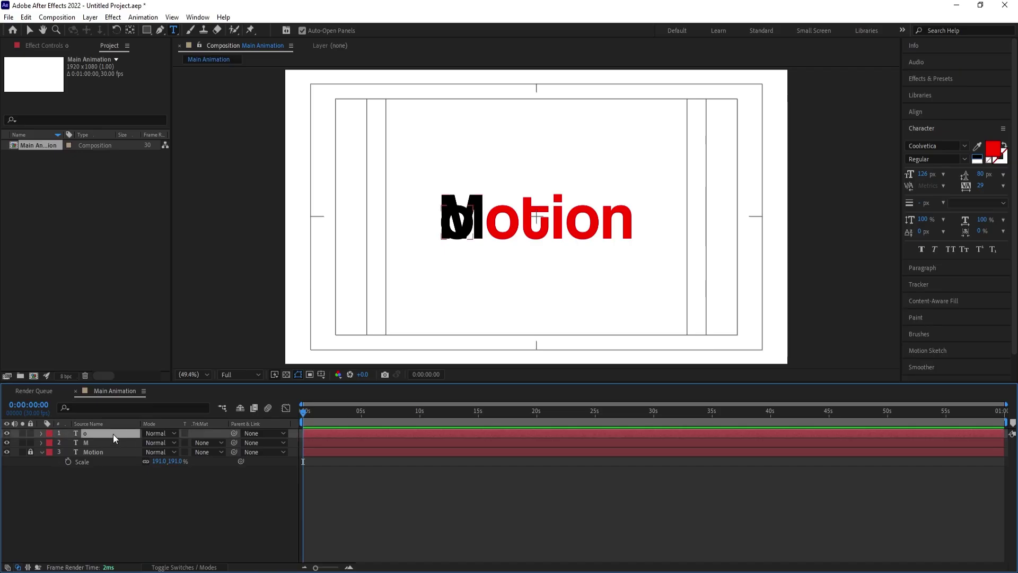
pyautogui.press('v')
pyautogui.scroll(3, 468, 218)
pyautogui.moveTo(468, 218); pyautogui.dragTo(610, 231)
# - Duplicate the o layer, change the copy to "t" and place it over the red t
pyautogui.hotkey('ctrl', 'd')
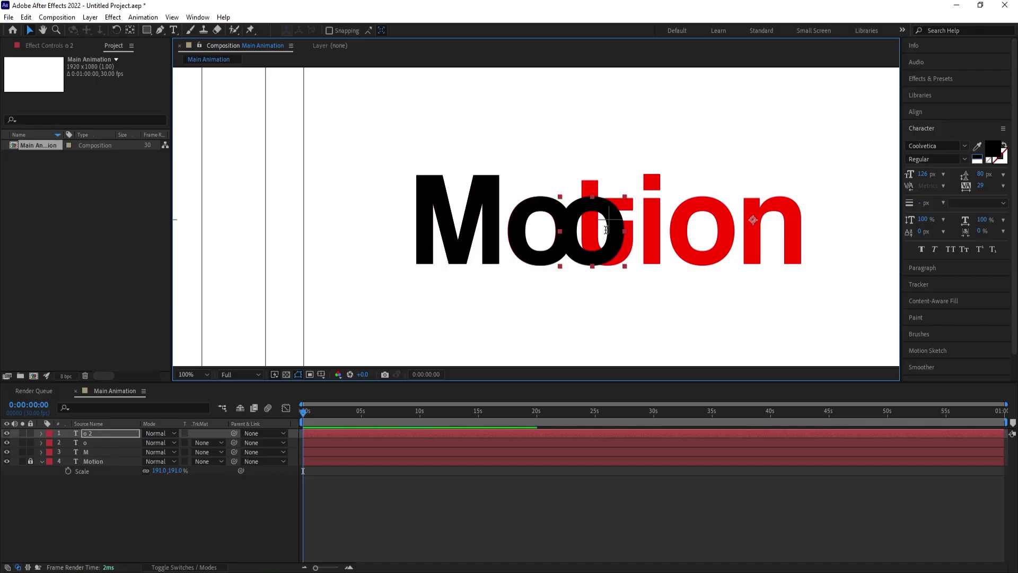
pyautogui.doubleClick(606, 229)
pyautogui.write('t')
pyautogui.press('Escape')
pyautogui.press('v')
pyautogui.moveTo(600, 263); pyautogui.dragTo(662, 261)
# - Duplicate the t layer, change the copy to "i" and place it over the red i
pyautogui.hotkey('ctrl', 'd')
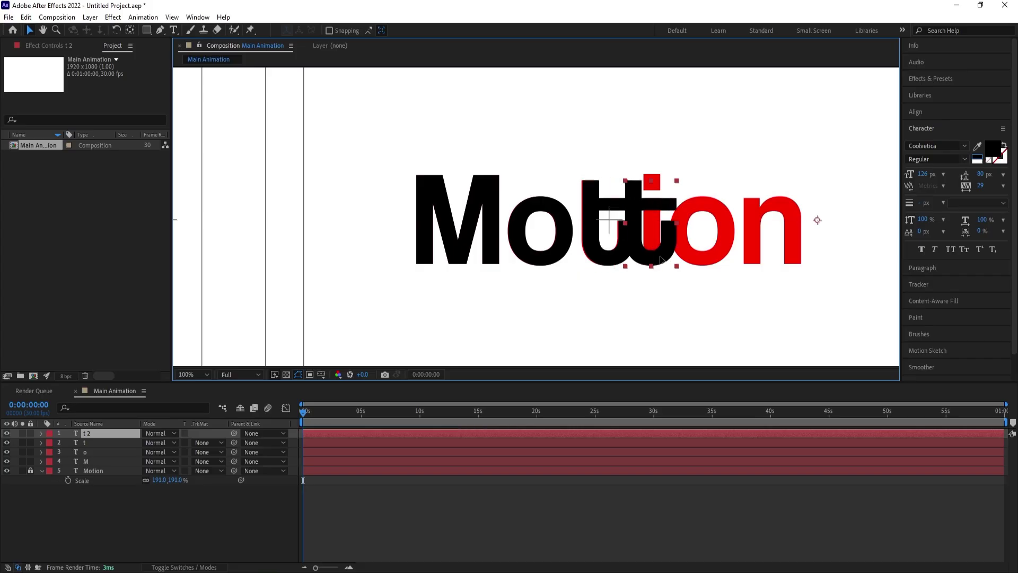
pyautogui.doubleClick(662, 260)
pyautogui.hotkey('ctrl', 'a')
pyautogui.write('i')
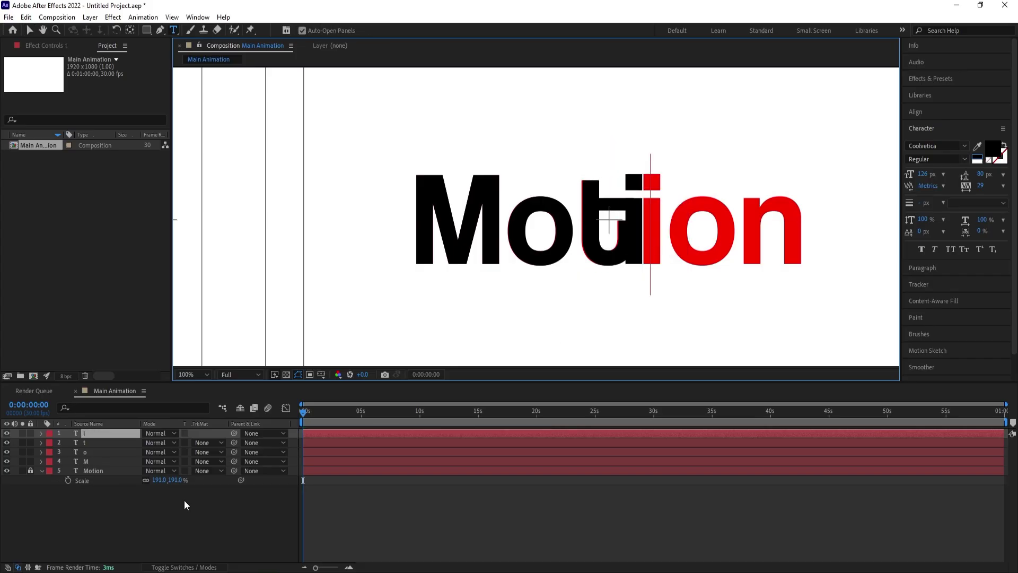
pyautogui.click(104, 431)
pyautogui.press('v')
pyautogui.moveTo(642, 245); pyautogui.dragTo(688, 244)
# - Duplicate the i layer, change the copy to "o" and place it over the second red o
pyautogui.hotkey('ctrl', 'd')
pyautogui.hotkey('ctrl', 't')
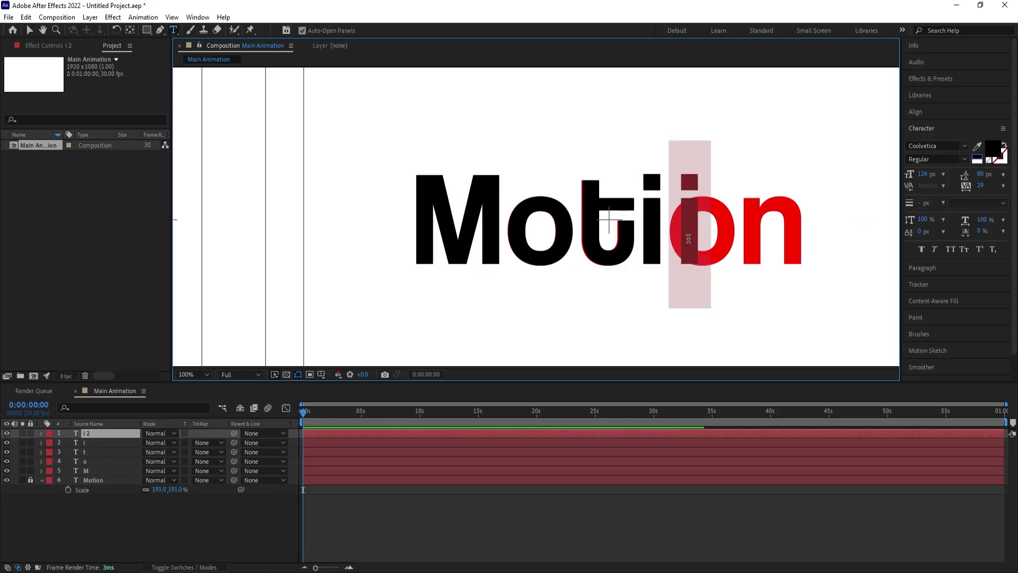
pyautogui.write('o')
pyautogui.press('Escape')
pyautogui.press('v')
pyautogui.moveTo(709, 255); pyautogui.dragTo(700, 255)
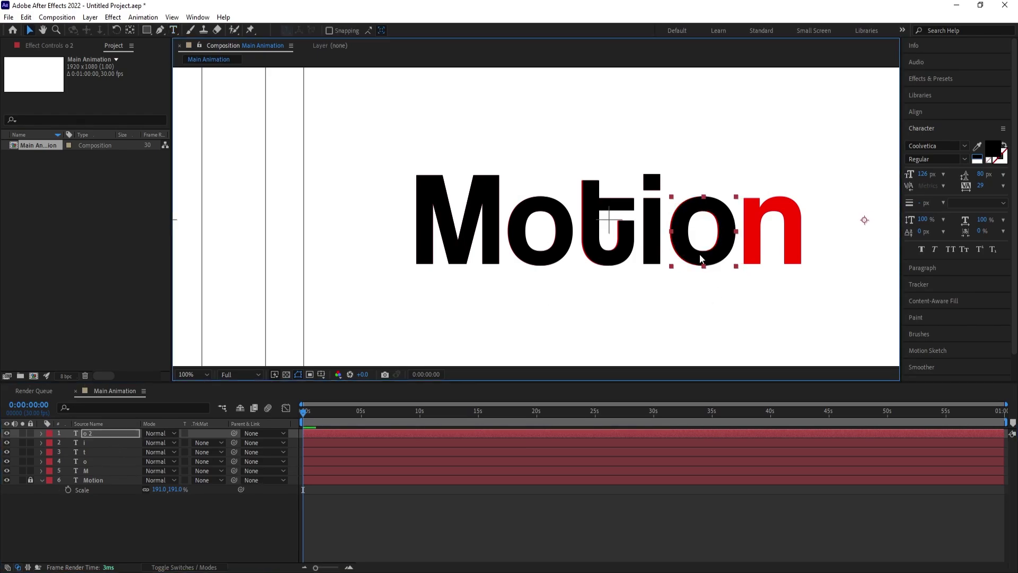
# - Duplicate the second o layer, change the copy to "n" and place it over the red n
pyautogui.hotkey('ctrl', 'd')
pyautogui.hotkey('ctrl', 't')
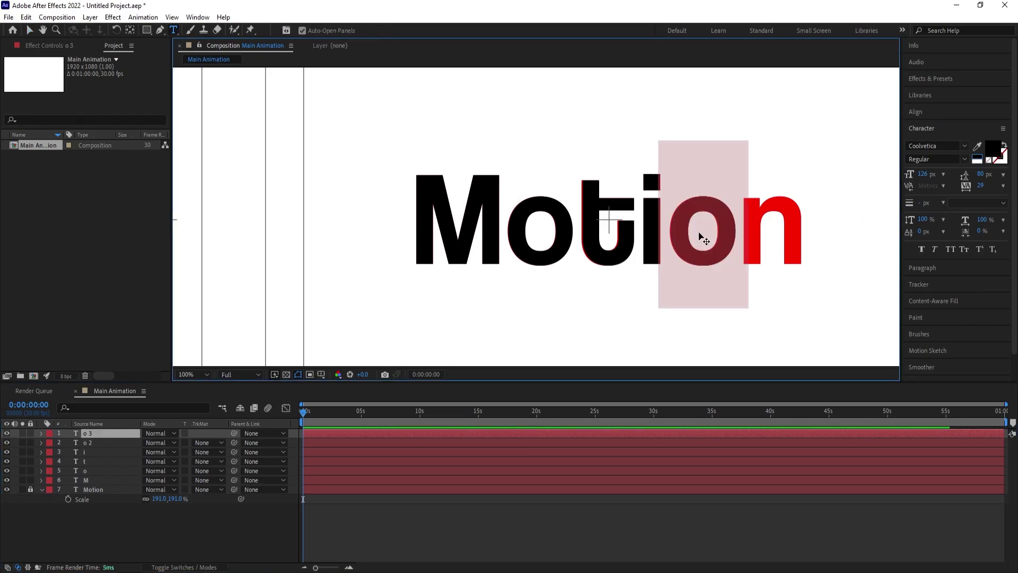
pyautogui.write('n')
pyautogui.press('Escape')
pyautogui.press('v')
pyautogui.moveTo(724, 228); pyautogui.dragTo(789, 223)
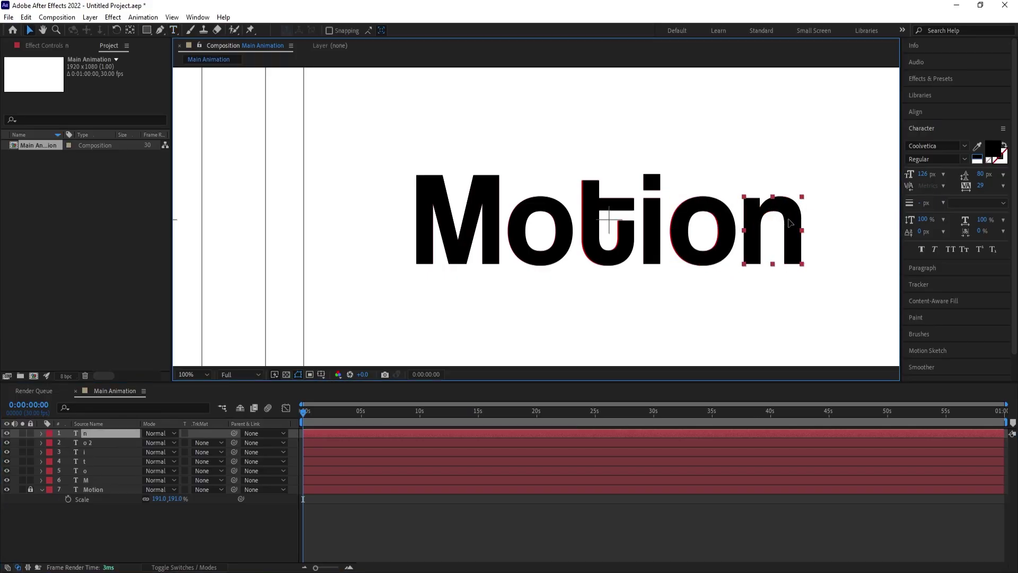
# - Unlock and delete the red Motion reference layer
pyautogui.click(201, 374)
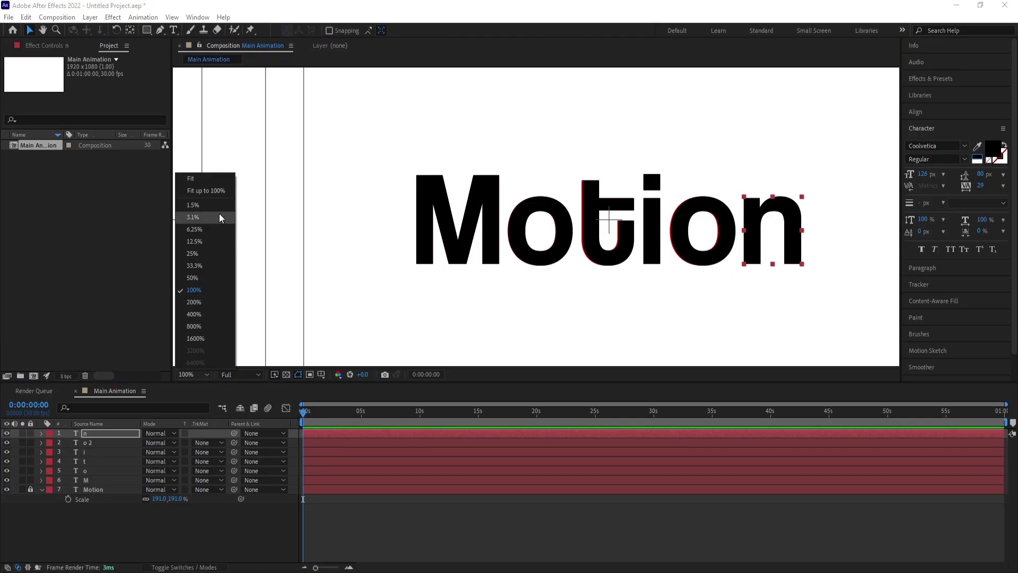
pyautogui.click(202, 184)
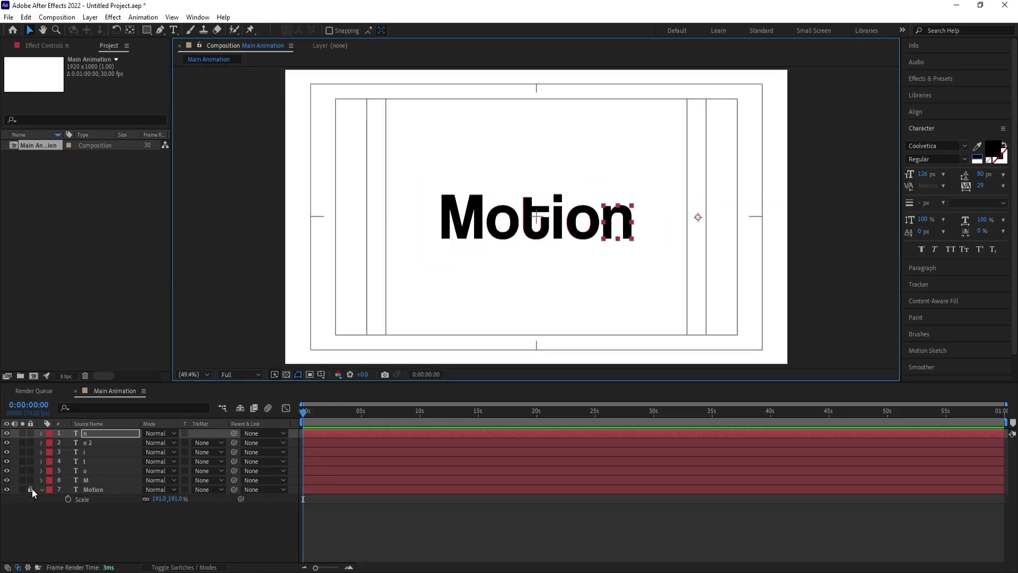
pyautogui.click(98, 489)
pyautogui.press('Delete')
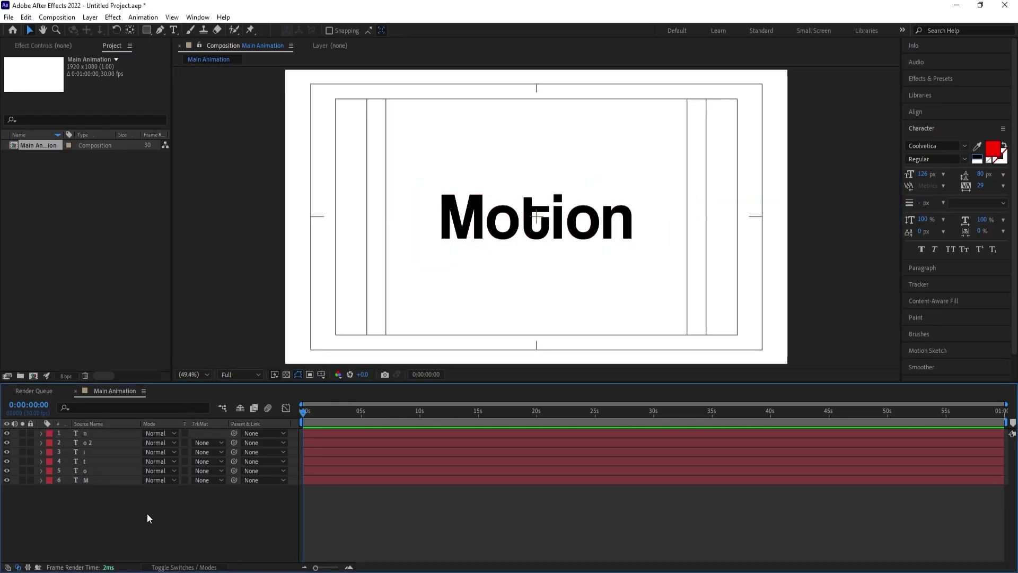
# - Center the anchor points of all six letter layers and duplicate the letters to the bottom of the layer stack
pyautogui.hotkey('ctrl', 'a')
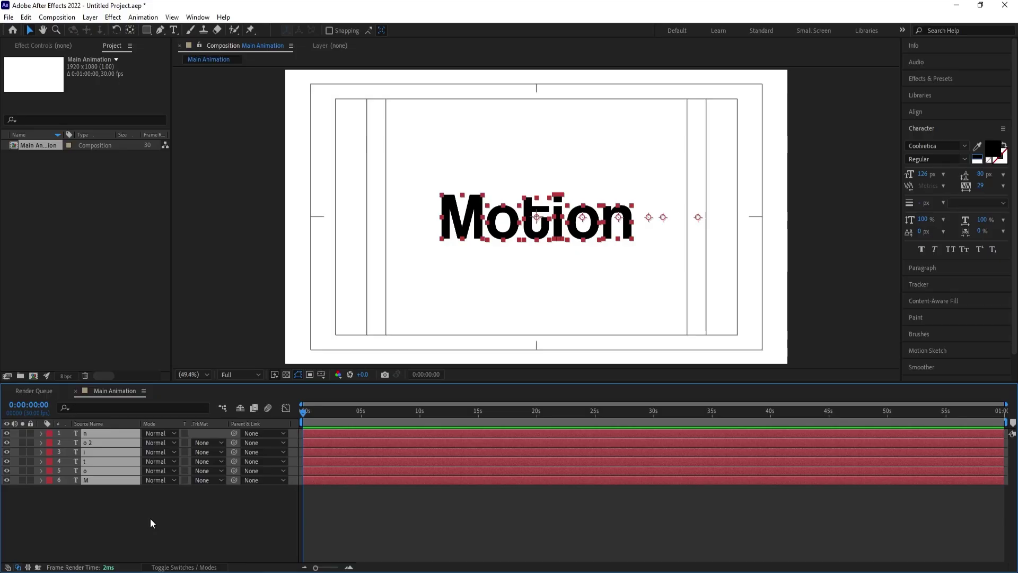
pyautogui.hotkey('ctrl', 'alt', 'Home')
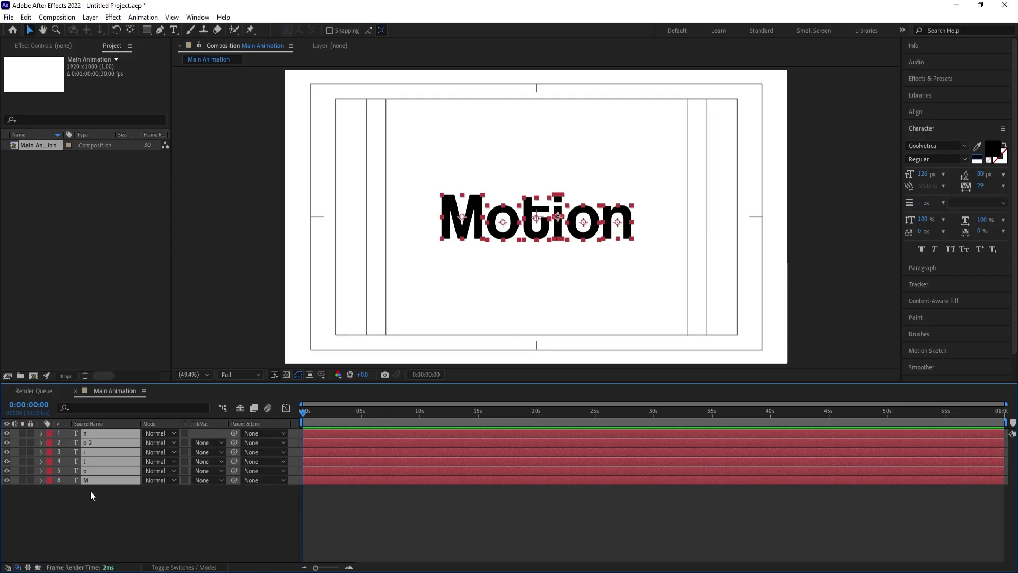
pyautogui.hotkey('ctrl', 'd')
pyautogui.moveTo(90, 491); pyautogui.dragTo(89, 549)
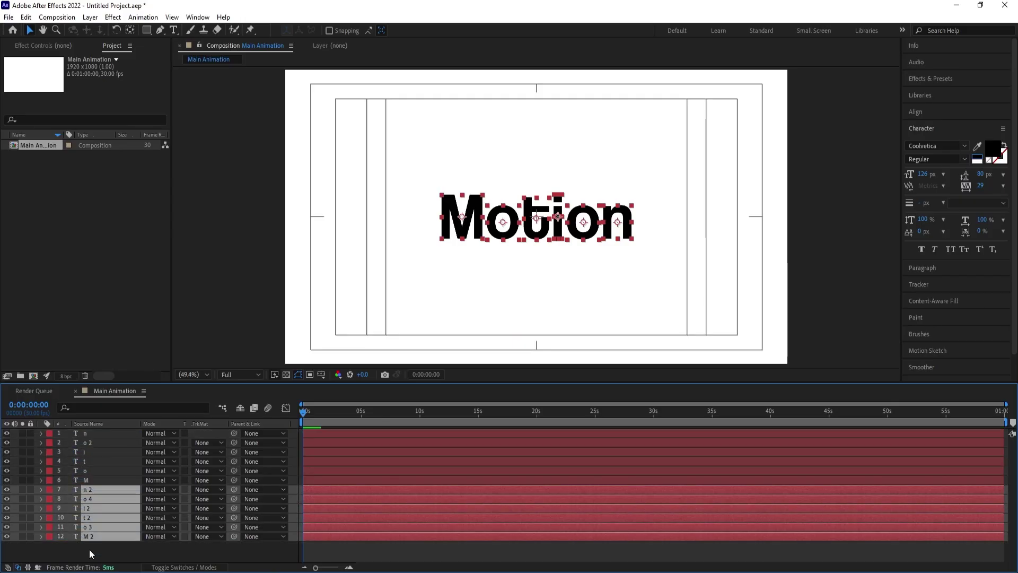
# - Give the six duplicate letter layers the yellow label colour and hide the six original letter layers
pyautogui.click(50, 489)
pyautogui.click(78, 321)
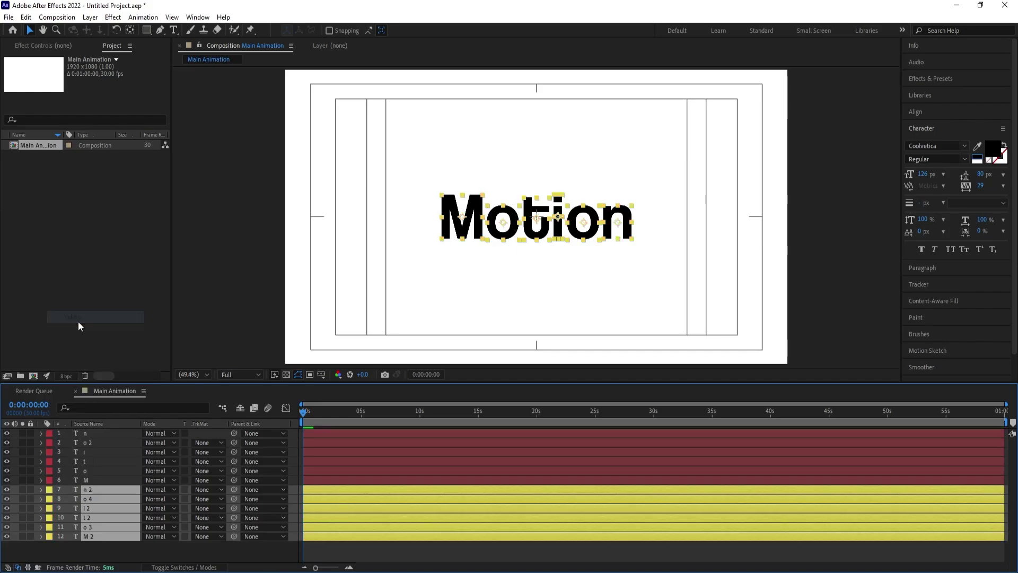
pyautogui.click(84, 479)
pyautogui.keyDown('shift'); pyautogui.click(88, 435); pyautogui.keyUp('shift')
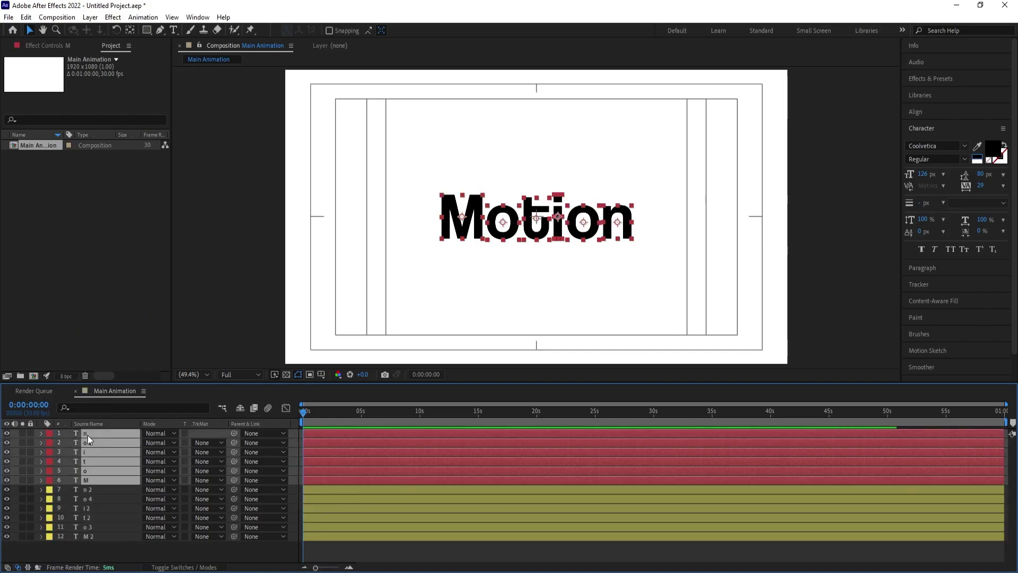
pyautogui.click(8, 432)
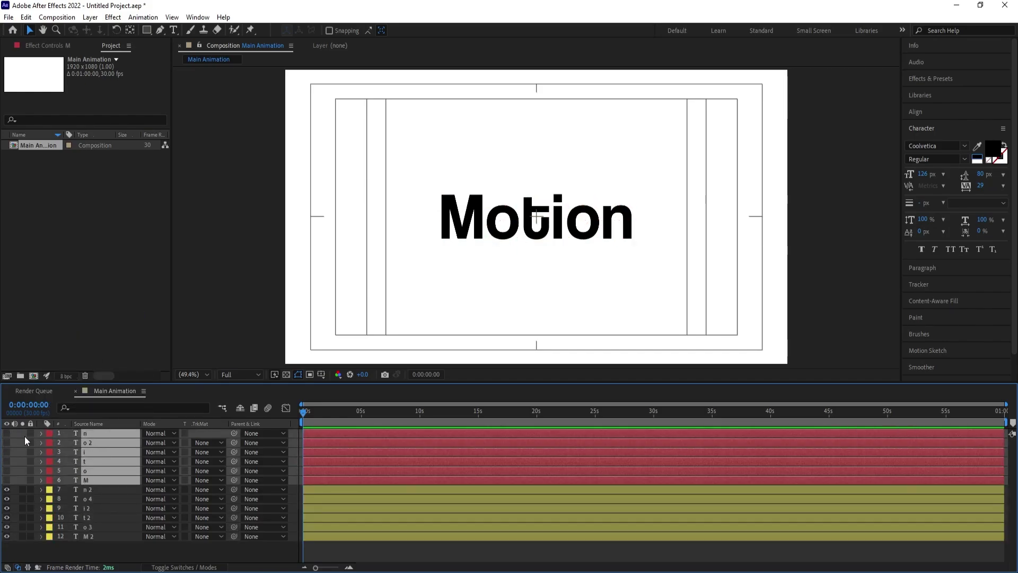
pyautogui.click(292, 438)
# - Separate the Position dimensions of the six yellow letter layers into X Position and Y Position
pyautogui.click(91, 489)
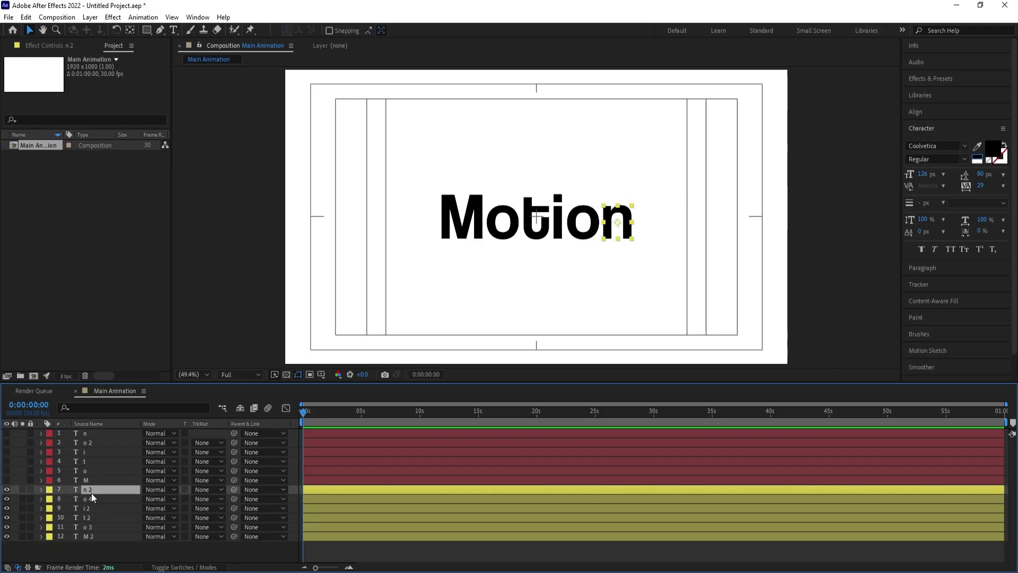
pyautogui.keyDown('shift'); pyautogui.click(84, 536); pyautogui.keyUp('shift')
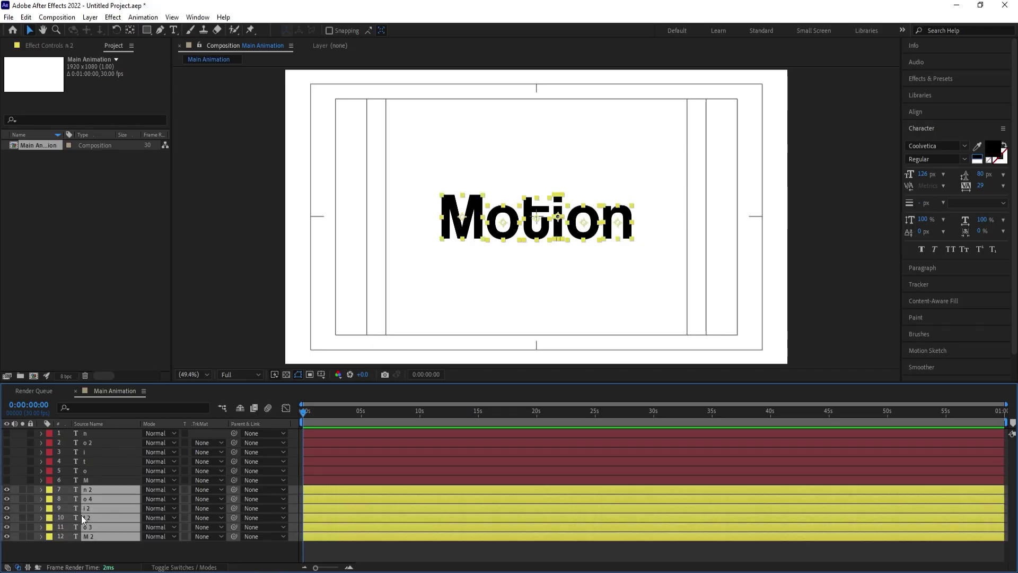
pyautogui.press('p')
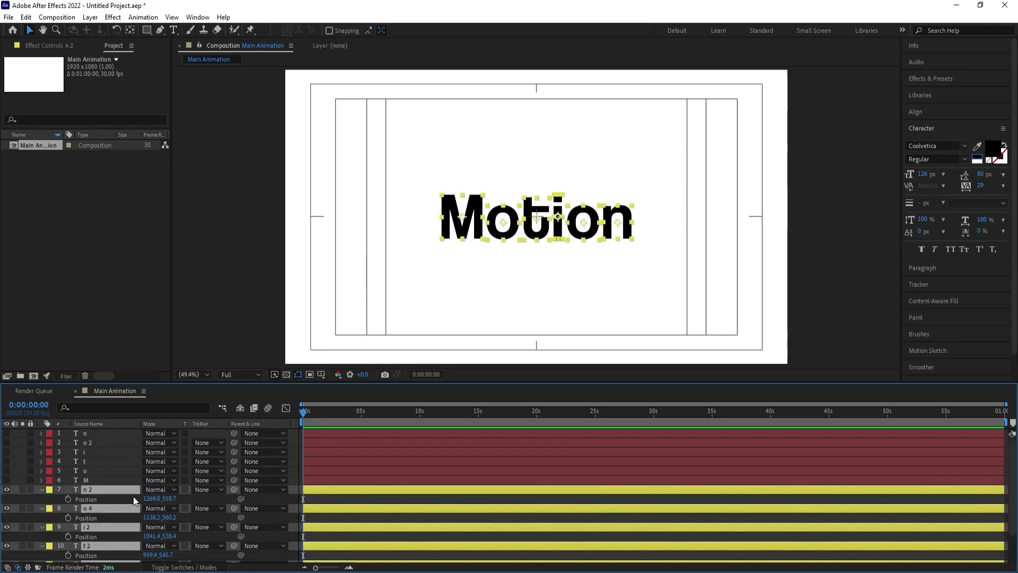
pyautogui.scroll(-2, 88, 495)
pyautogui.click(79, 464)
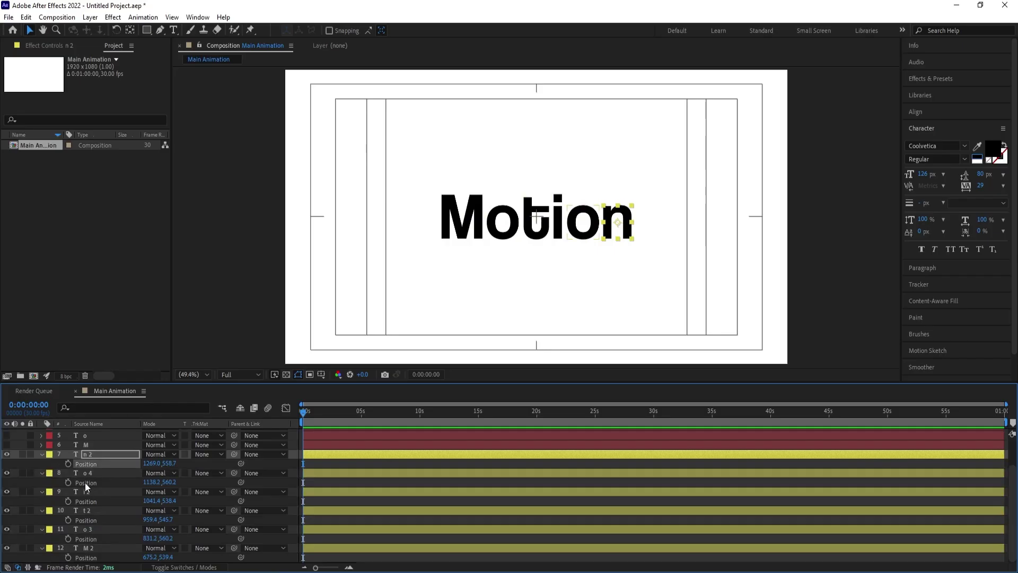
pyautogui.keyDown('shift'); pyautogui.click(84, 482); pyautogui.keyUp('shift')
pyautogui.keyDown('shift'); pyautogui.click(82, 498); pyautogui.keyUp('shift')
pyautogui.keyDown('shift'); pyautogui.click(88, 522); pyautogui.keyUp('shift')
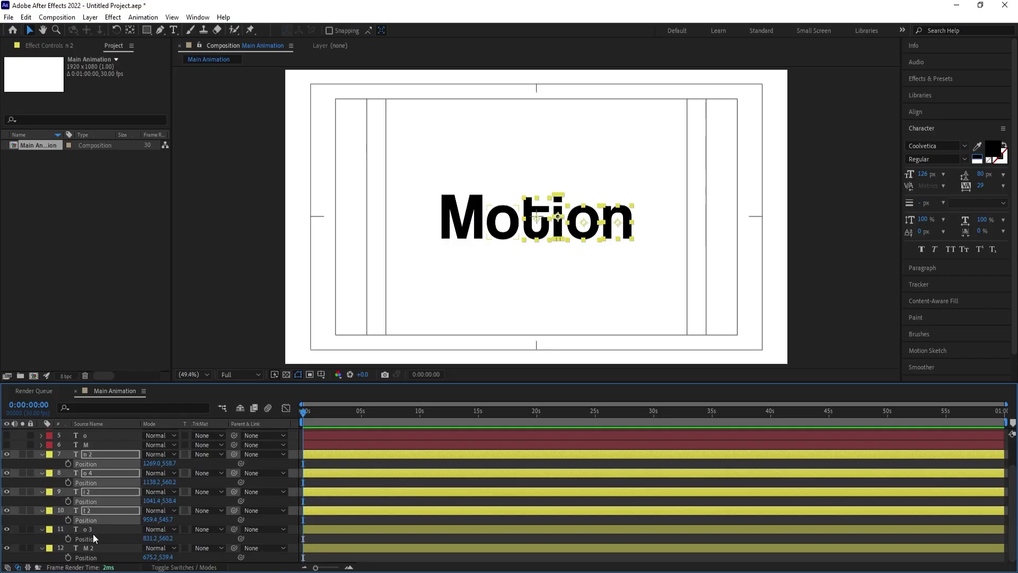
pyautogui.keyDown('shift'); pyautogui.click(90, 538); pyautogui.keyUp('shift')
pyautogui.keyDown('shift'); pyautogui.click(95, 557); pyautogui.keyUp('shift')
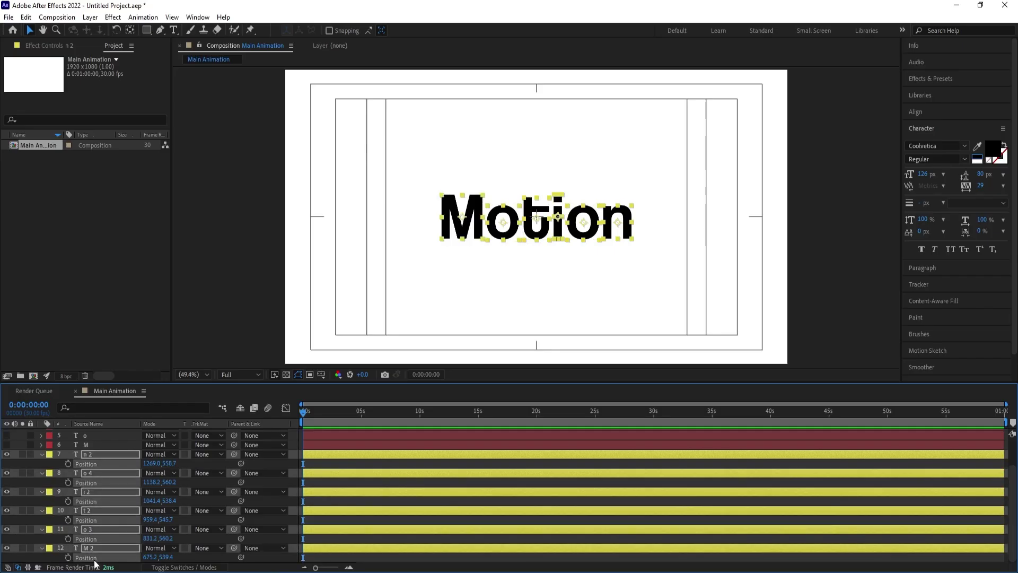
pyautogui.rightClick(95, 557)
pyautogui.click(143, 423)
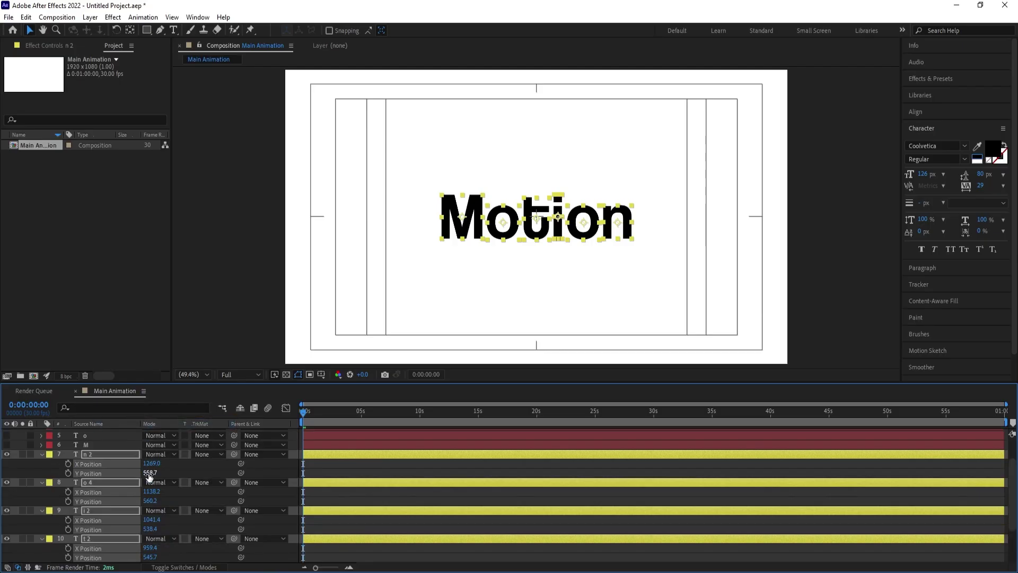
# - Keyframe the X and Y Position of the six yellow letter layers at 0 seconds and at 2 seconds
pyautogui.click(68, 463)
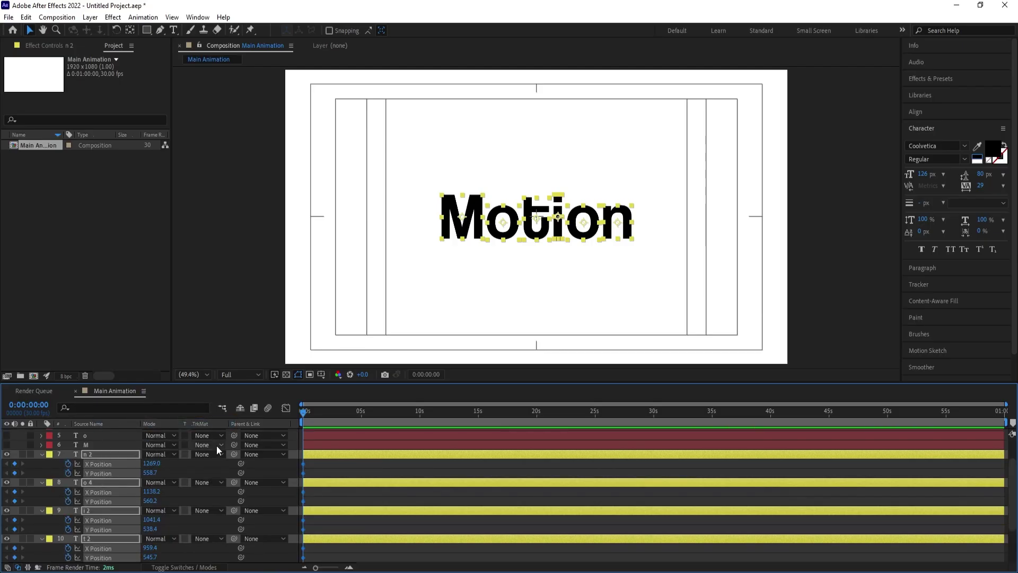
pyautogui.scroll(5, 354, 435)
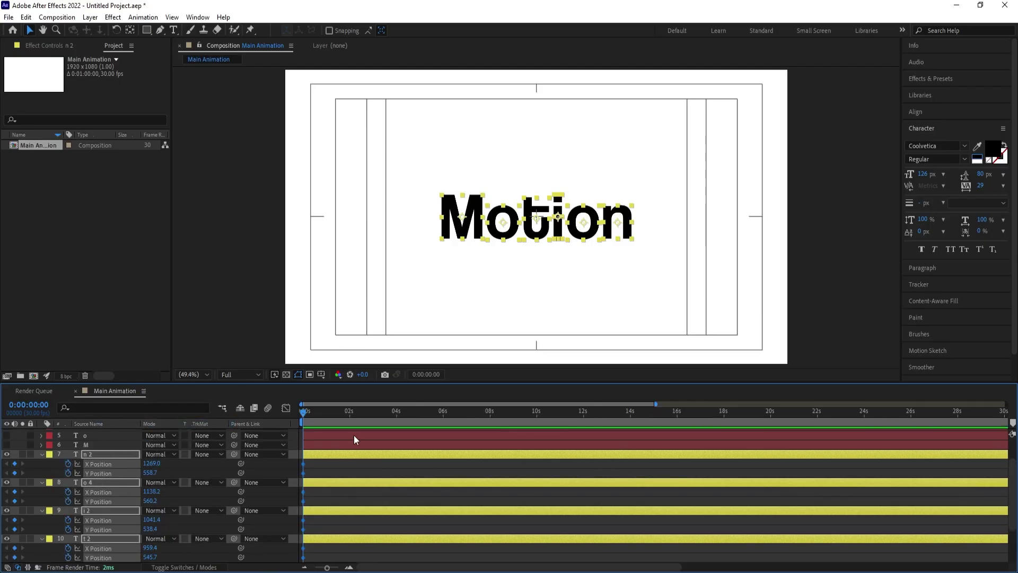
pyautogui.click(396, 412)
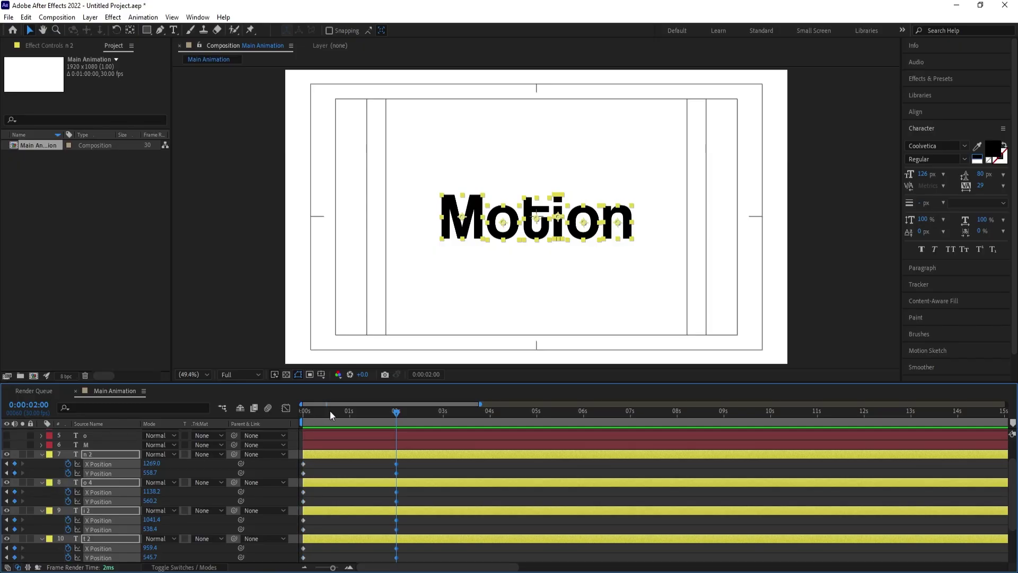
# - At 0 seconds, stack the yellow letters on a shared horizontal centre and move them in X just past the frame's right edge
pyautogui.moveTo(348, 412); pyautogui.dragTo(302, 412)
pyautogui.moveTo(153, 464); pyautogui.dragTo(519, 411)
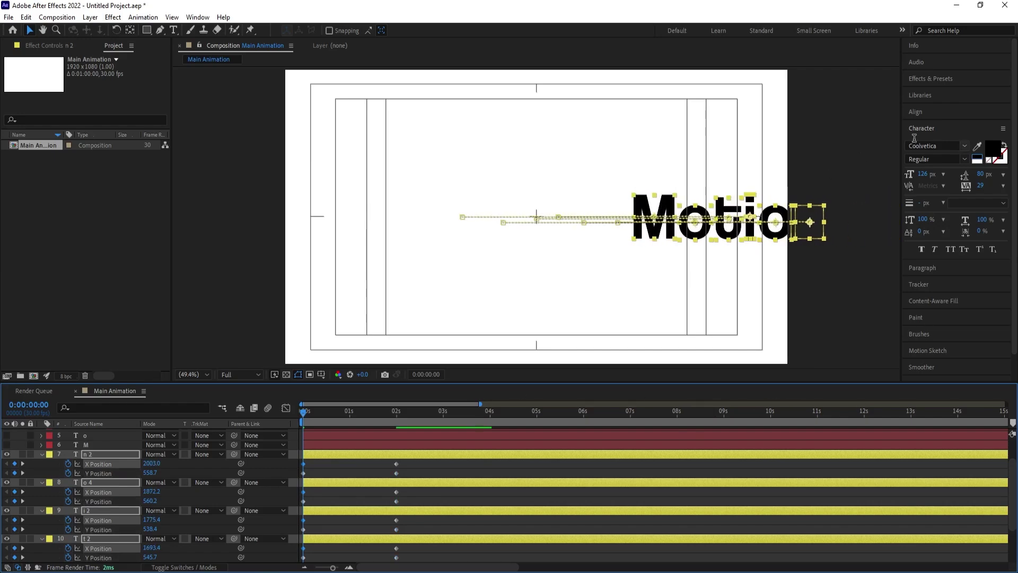
pyautogui.click(917, 113)
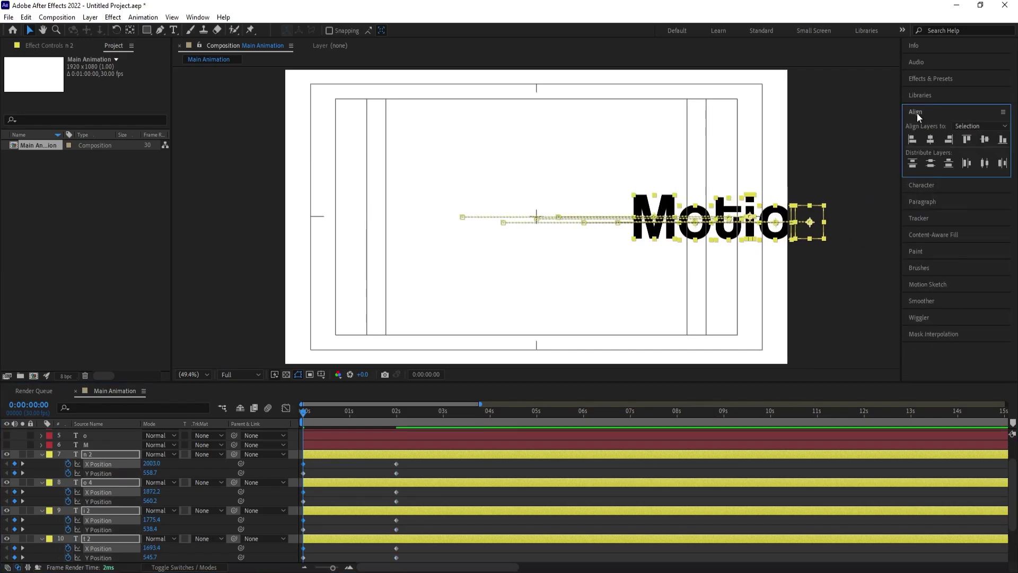
pyautogui.click(929, 141)
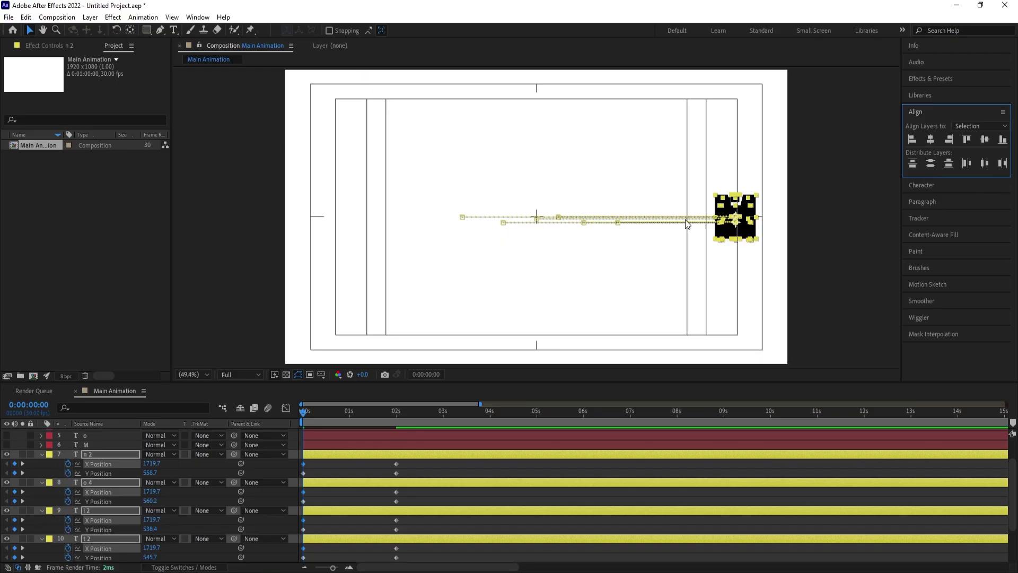
pyautogui.moveTo(150, 465); pyautogui.dragTo(291, 449)
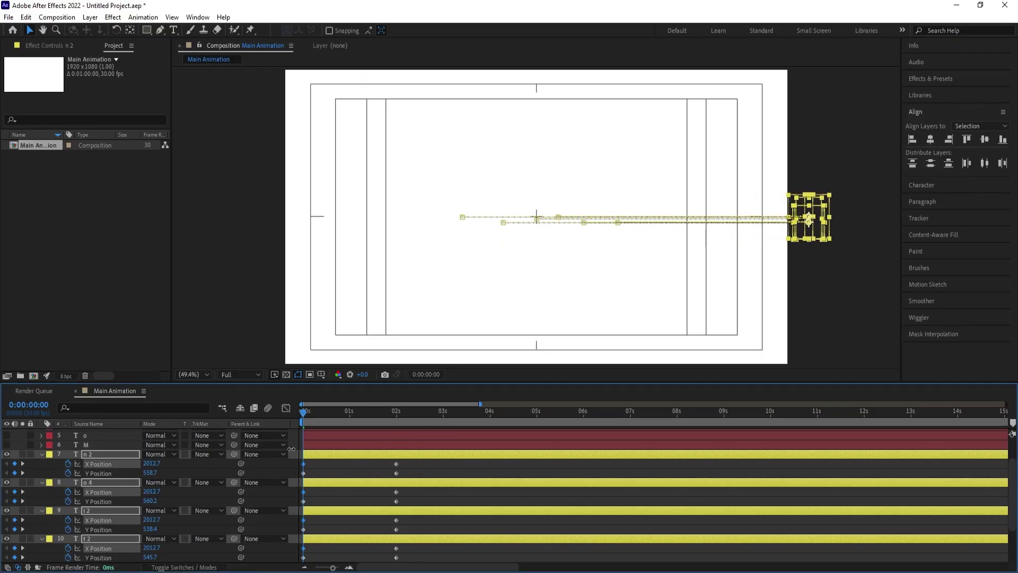
# - Add Y Position keyframes to the yellow letters at 0:00:00:29 and raise the letters near the frame's top at 0:00:00:13
pyautogui.click(345, 416)
pyautogui.moveTo(345, 416); pyautogui.dragTo(350, 420)
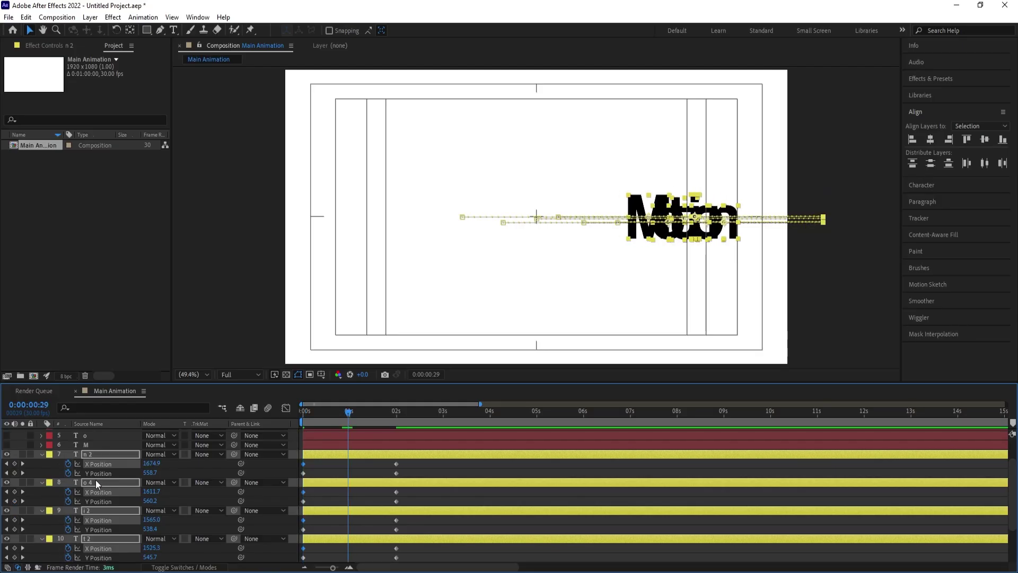
pyautogui.click(15, 472)
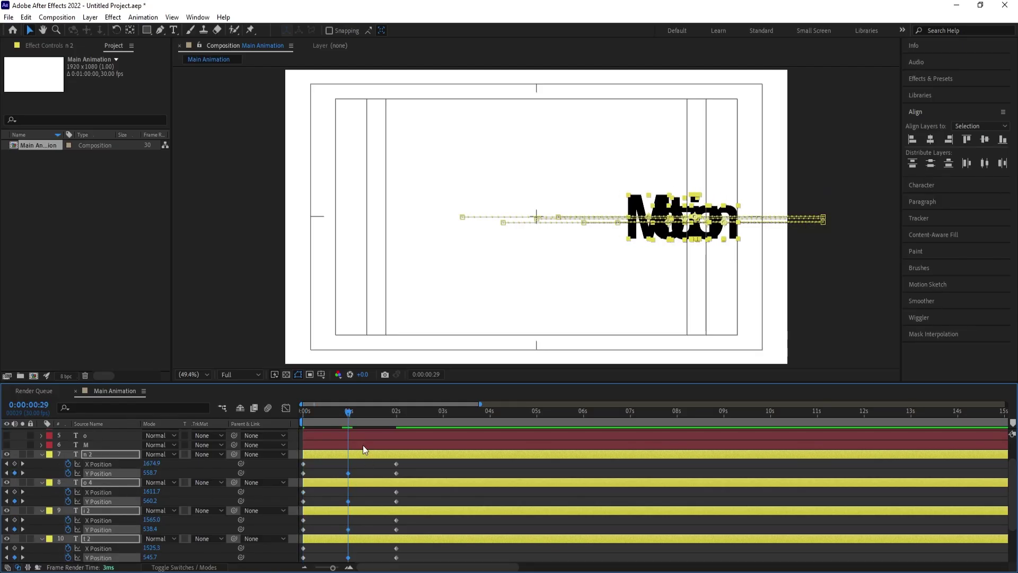
pyautogui.moveTo(347, 417); pyautogui.dragTo(323, 417)
pyautogui.moveTo(150, 472); pyautogui.dragTo(61, 463)
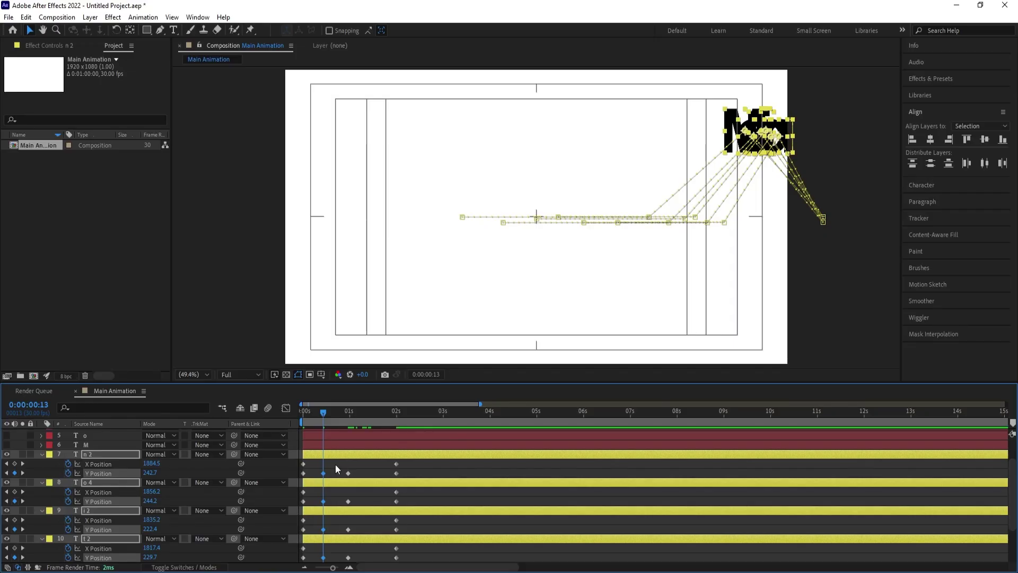
# - Raise the yellow letters to a lower second bounce at 0:00:01:14 and lift the 0:00:00:13 bounce to a Y Position of 227.7 for the n
pyautogui.moveTo(368, 410); pyautogui.dragTo(372, 412)
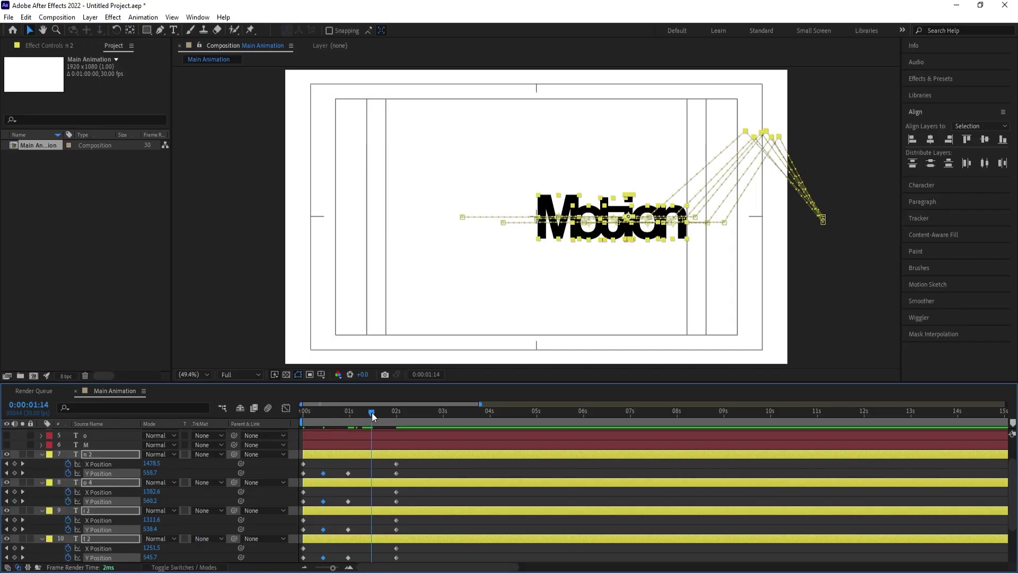
pyautogui.moveTo(150, 472)
pyautogui.mouseDown()
pyautogui.moveTo(94, 465)
pyautogui.moveTo(133, 473)
pyautogui.mouseUp()
pyautogui.click(323, 410)
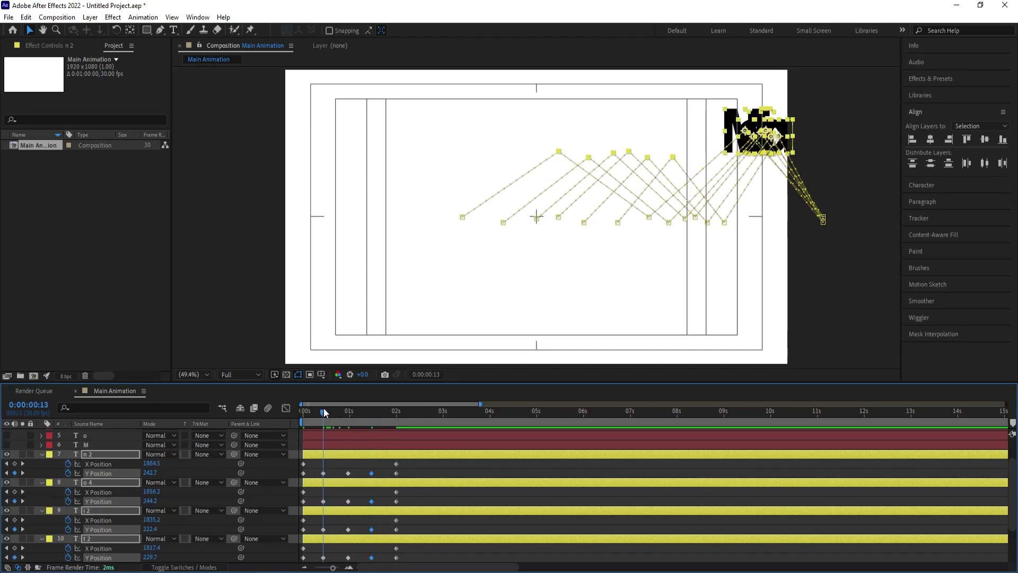
pyautogui.moveTo(150, 473); pyautogui.dragTo(142, 472)
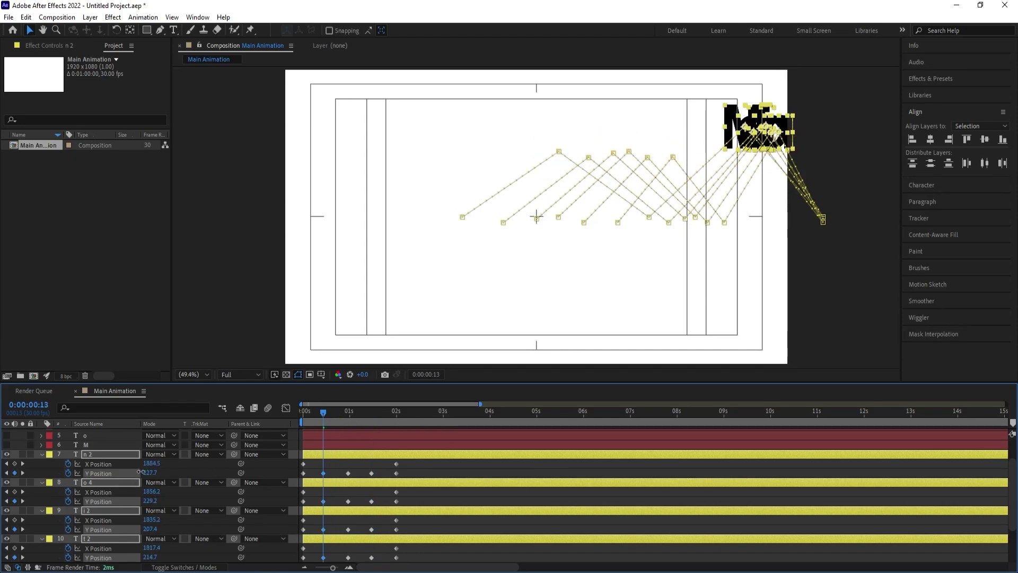
# - Filter the timeline by "y" to list the Y Position properties of the yellow letter layers
pyautogui.click(169, 408)
pyautogui.write('y')
pyautogui.click(372, 500)
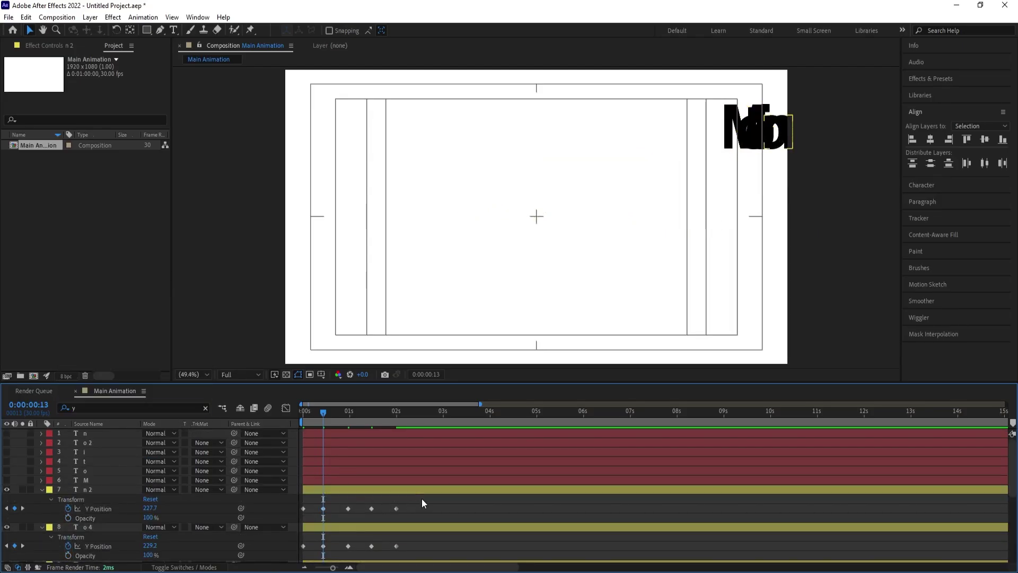
pyautogui.scroll(-3, 393, 513)
pyautogui.scroll(-3, 393, 512)
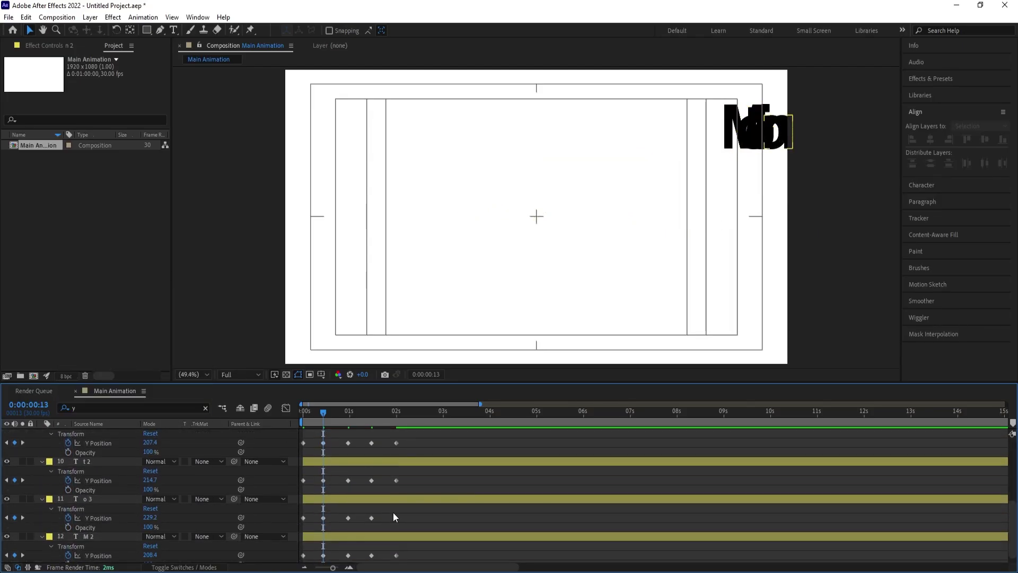
pyautogui.click(324, 555)
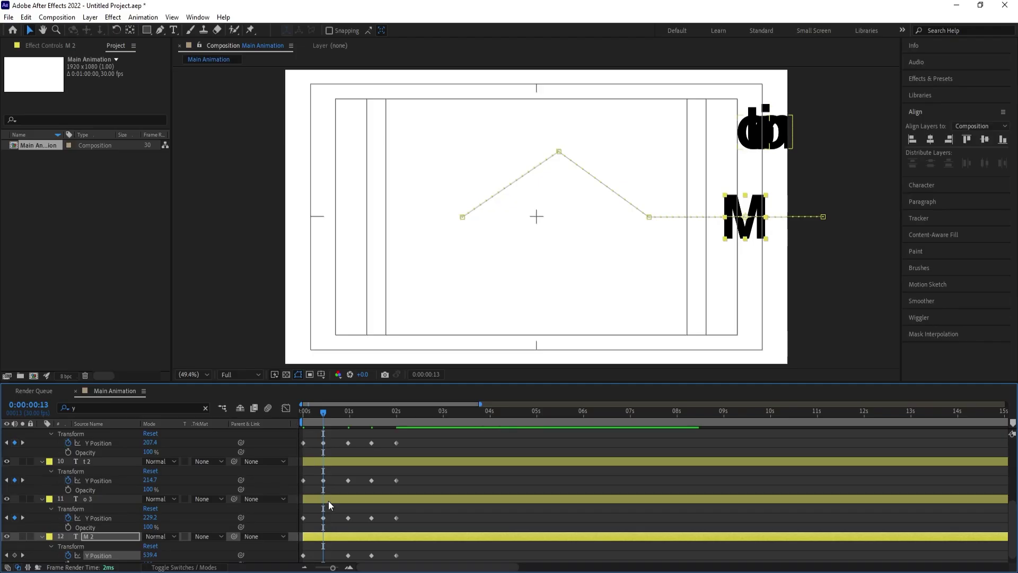
pyautogui.hotkey('ctrl', 'v')
pyautogui.scroll(-1, 335, 557)
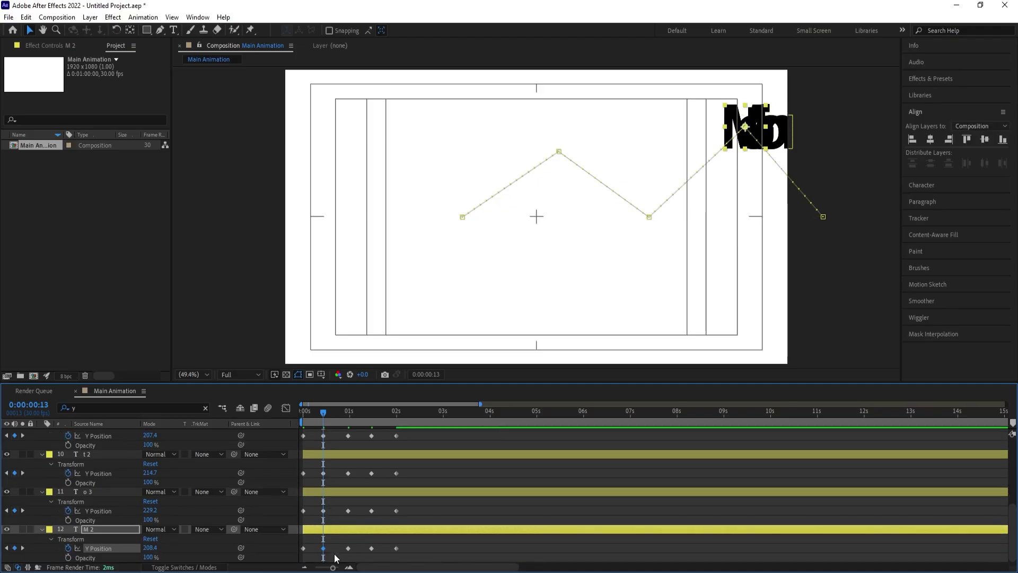
# - Apply Easy Ease to all Y Position keyframes of the six yellow letter layers
pyautogui.scroll(8, 323, 509)
pyautogui.hotkey('ctrl', 'a')
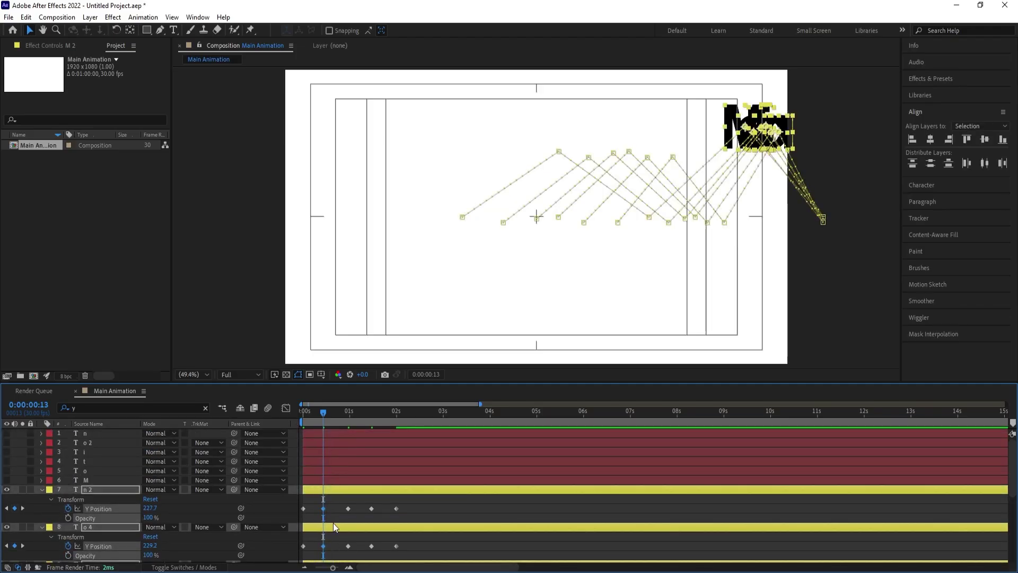
pyautogui.moveTo(326, 508); pyautogui.dragTo(435, 551)
pyautogui.moveTo(434, 562); pyautogui.dragTo(361, 527)
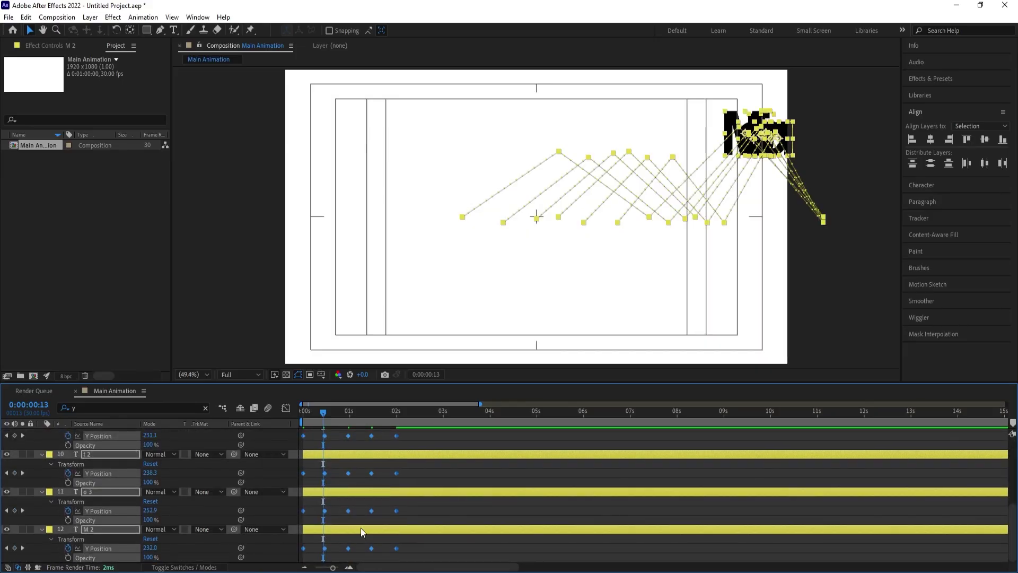
pyautogui.press('F9')
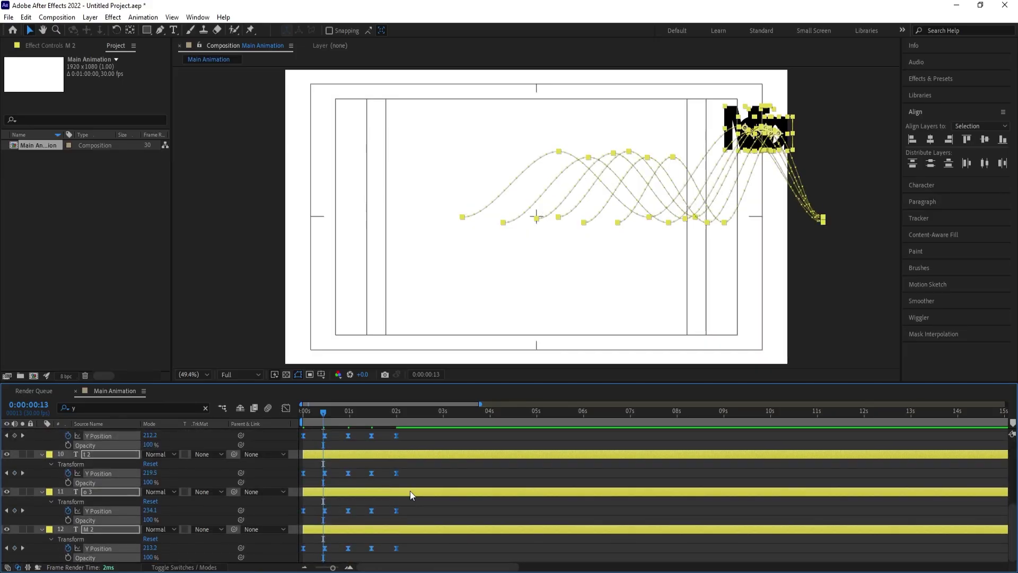
# - Open the Graph Editor on the speed graph of the yellow letters' Y Position keyframes
pyautogui.click(287, 408)
pyautogui.rightClick(432, 450)
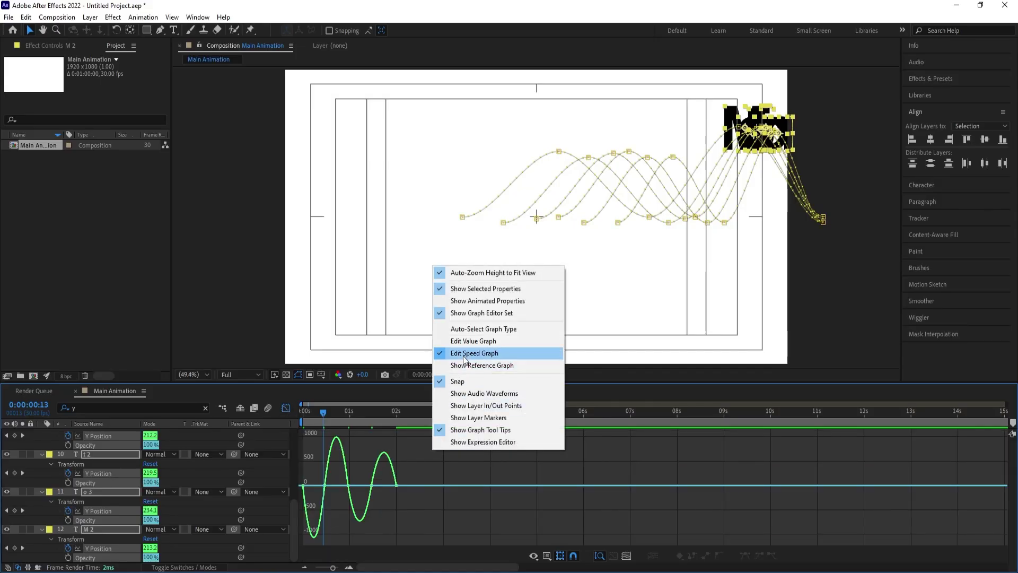
pyautogui.press('Escape')
pyautogui.scroll(4, 372, 438)
pyautogui.moveTo(367, 566); pyautogui.dragTo(348, 561)
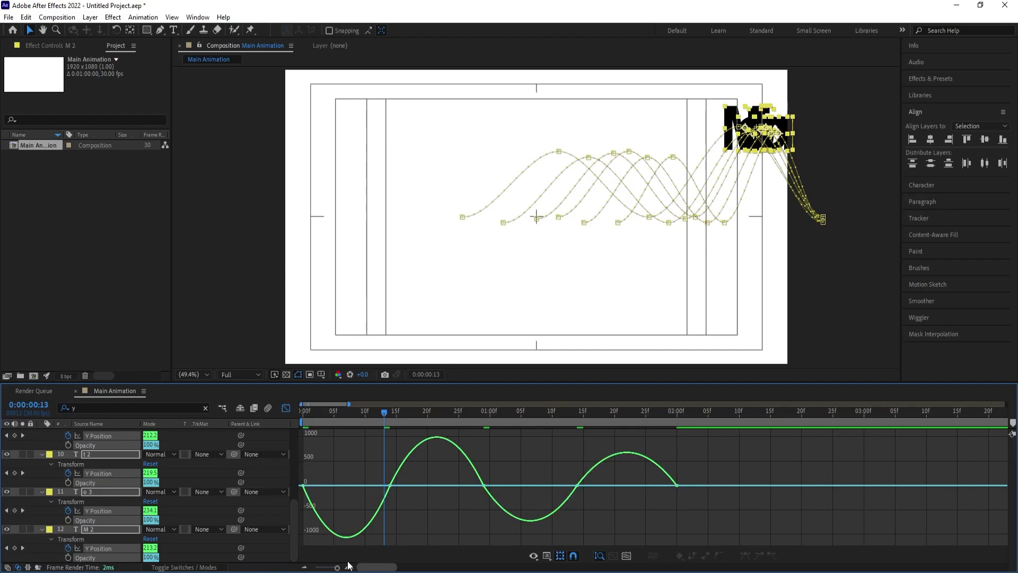
# - Lengthen the ease handles on both sides of the first bounce peak and shorten the start keyframe's outgoing handle
pyautogui.moveTo(373, 464); pyautogui.dragTo(346, 485)
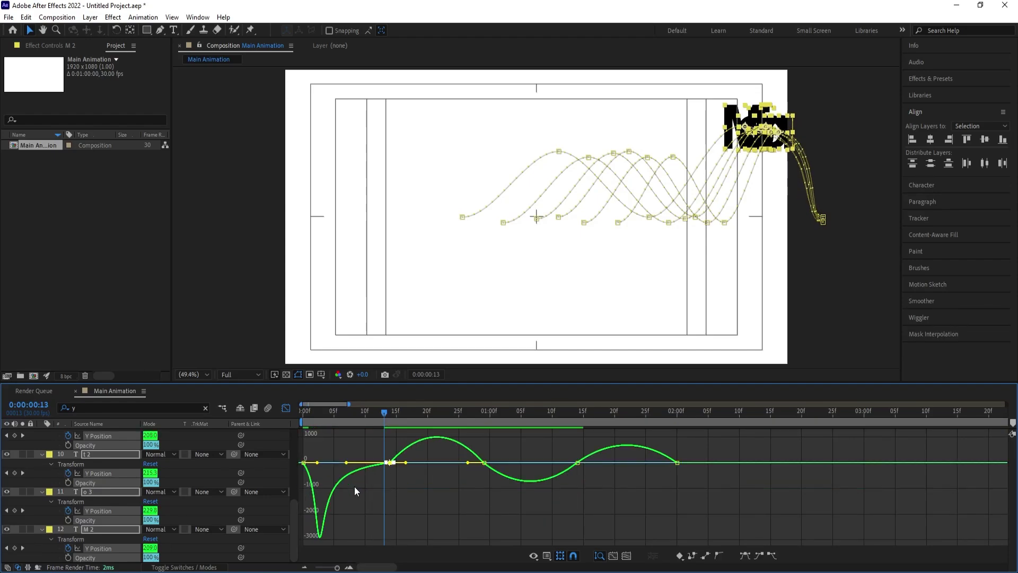
pyautogui.moveTo(433, 501); pyautogui.dragTo(440, 463)
pyautogui.moveTo(273, 511); pyautogui.dragTo(307, 496)
pyautogui.click(427, 512)
# - Shorten the ease handles at the landing keyframes near 0:00:01:00 and lengthen those around the second bounce peak
pyautogui.moveTo(505, 477); pyautogui.dragTo(478, 485)
pyautogui.moveTo(536, 459); pyautogui.dragTo(530, 484)
pyautogui.moveTo(594, 484); pyautogui.dragTo(627, 484)
pyautogui.moveTo(500, 461); pyautogui.dragTo(452, 513)
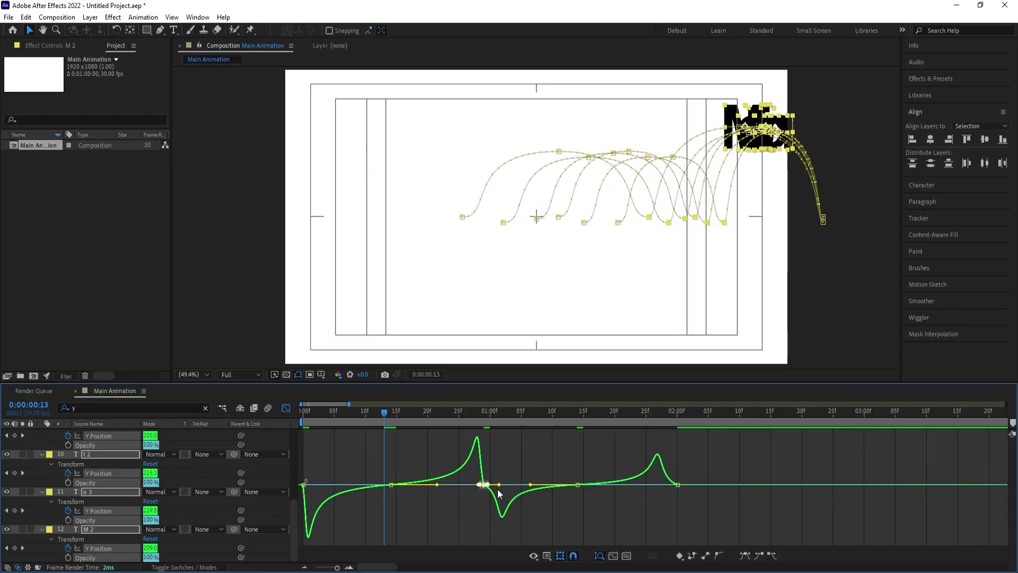
pyautogui.moveTo(500, 487); pyautogui.dragTo(486, 484)
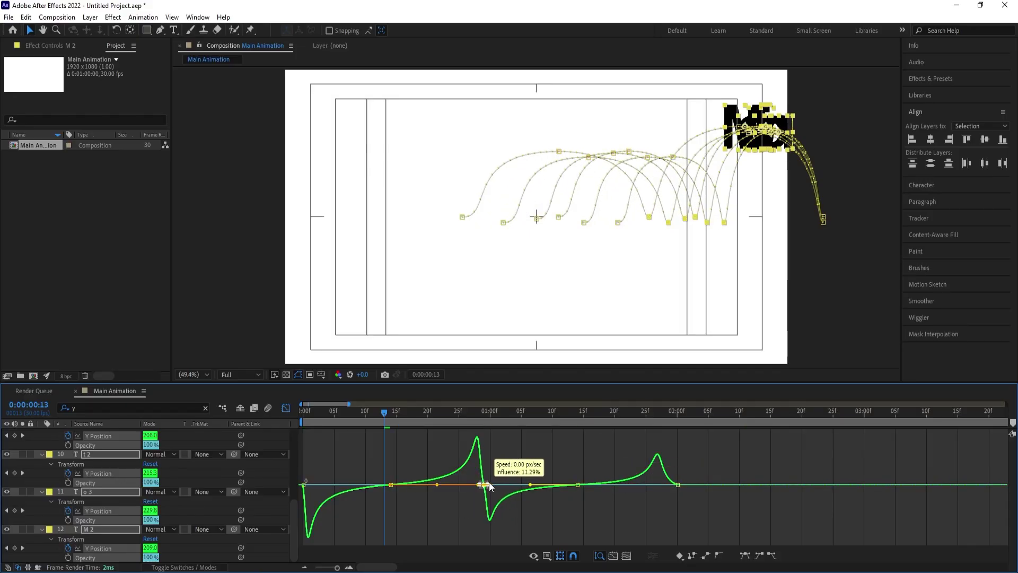
# - Shorten the incoming ease handle of the last Y Position keyframes and preview the bounce from the start
pyautogui.moveTo(695, 462); pyautogui.dragTo(644, 536)
pyautogui.moveTo(668, 487); pyautogui.dragTo(675, 484)
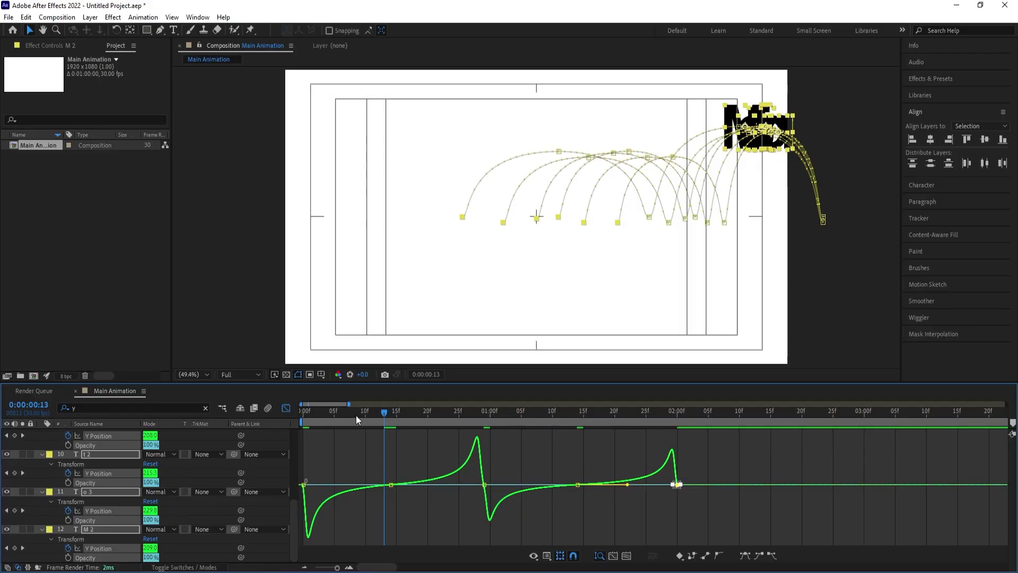
pyautogui.click(285, 408)
pyautogui.press('Home')
pyautogui.press('space')
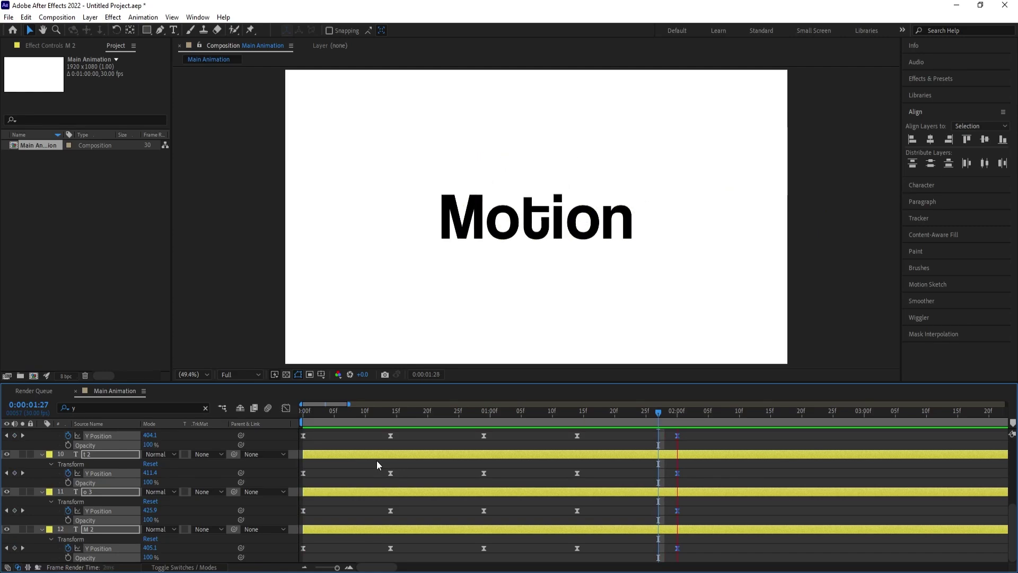
pyautogui.press('space')
# - Add Y Position keyframes at 0:00:02:10 and raise the yellow letters by about 33 px at 0:00:02:05
pyautogui.keyDown('alt'); pyautogui.scroll(-3, 594, 418); pyautogui.keyUp('alt')
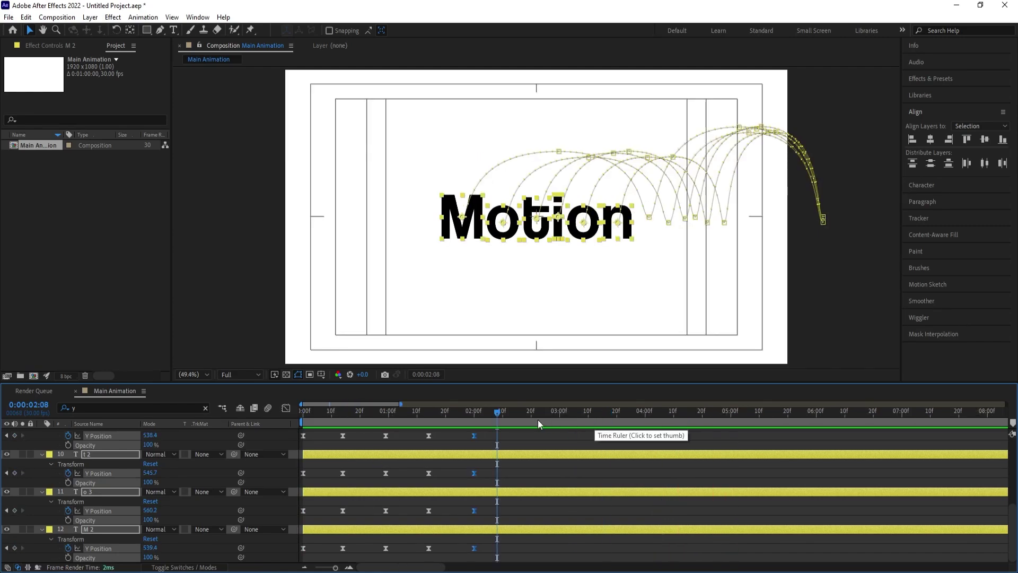
pyautogui.click(475, 412)
pyautogui.moveTo(474, 413); pyautogui.dragTo(503, 418)
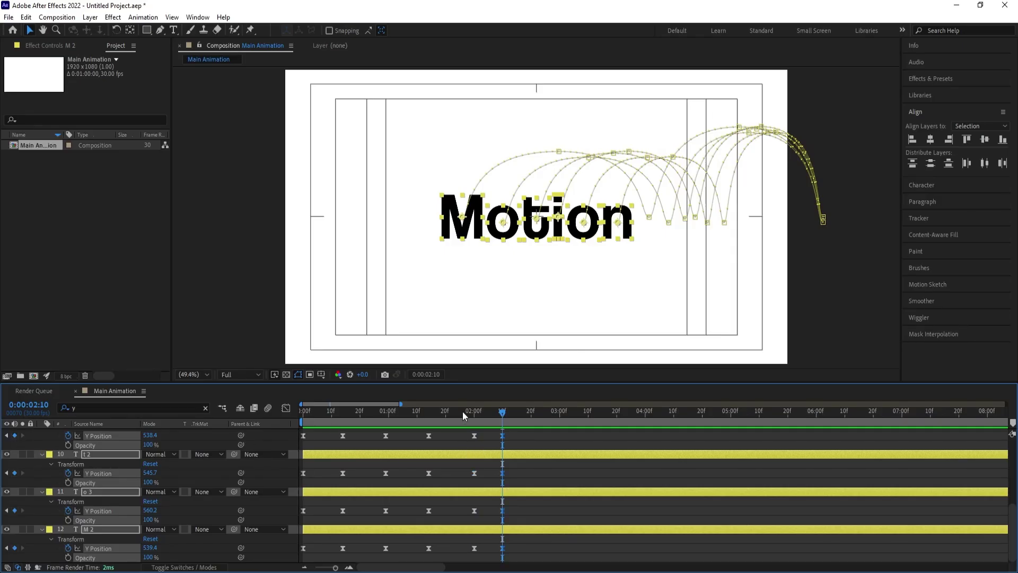
pyautogui.click(488, 414)
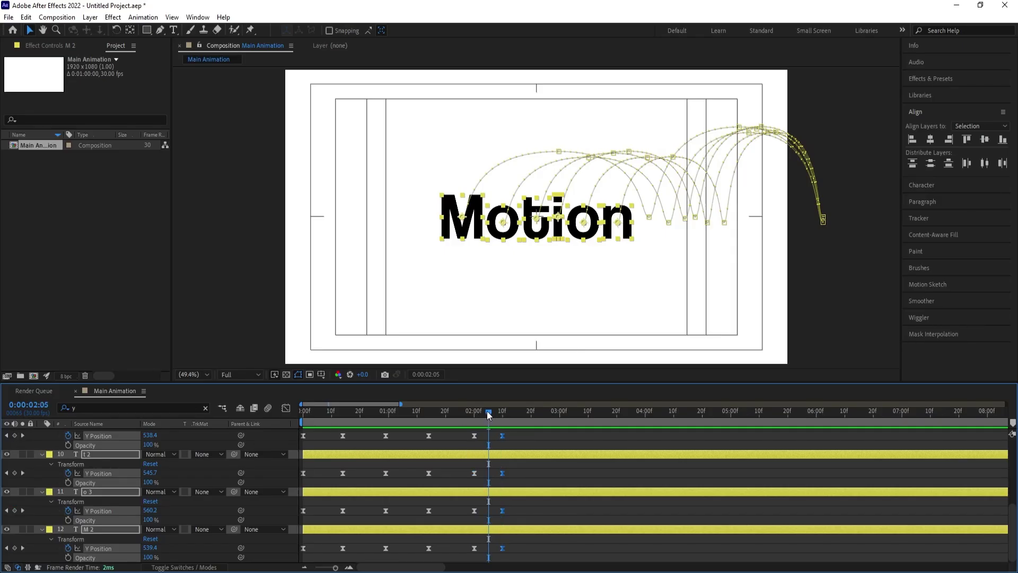
pyautogui.moveTo(154, 436); pyautogui.dragTo(139, 435)
# - Adjust the ease handles of the small final bounce in the Y Position speed graph and preview it
pyautogui.click(286, 408)
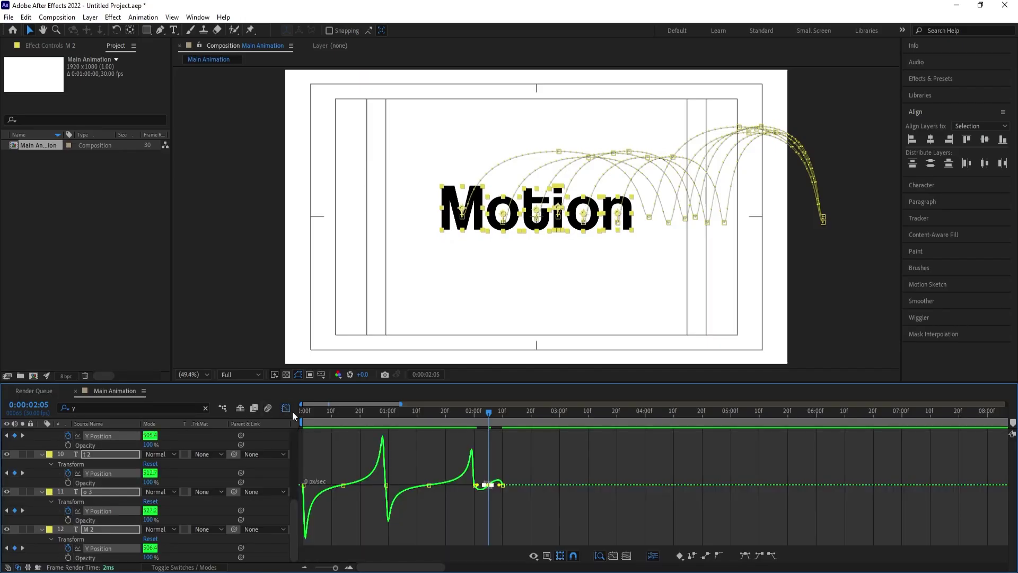
pyautogui.press('=')
pyautogui.moveTo(562, 533); pyautogui.dragTo(530, 512)
pyautogui.click(433, 512)
pyautogui.moveTo(437, 513); pyautogui.dragTo(439, 514)
pyautogui.click(545, 511)
pyautogui.moveTo(546, 511); pyautogui.dragTo(544, 513)
pyautogui.moveTo(439, 415); pyautogui.dragTo(387, 409)
pyautogui.press('space')
pyautogui.press('space')
pyautogui.click(286, 407)
# - Add Rotation keyframes to the yellow letter layers at 0:00:00:00 and go to their Position keyframes at 0:00:02:00
pyautogui.press('-')
pyautogui.press('-')
pyautogui.press('Home')
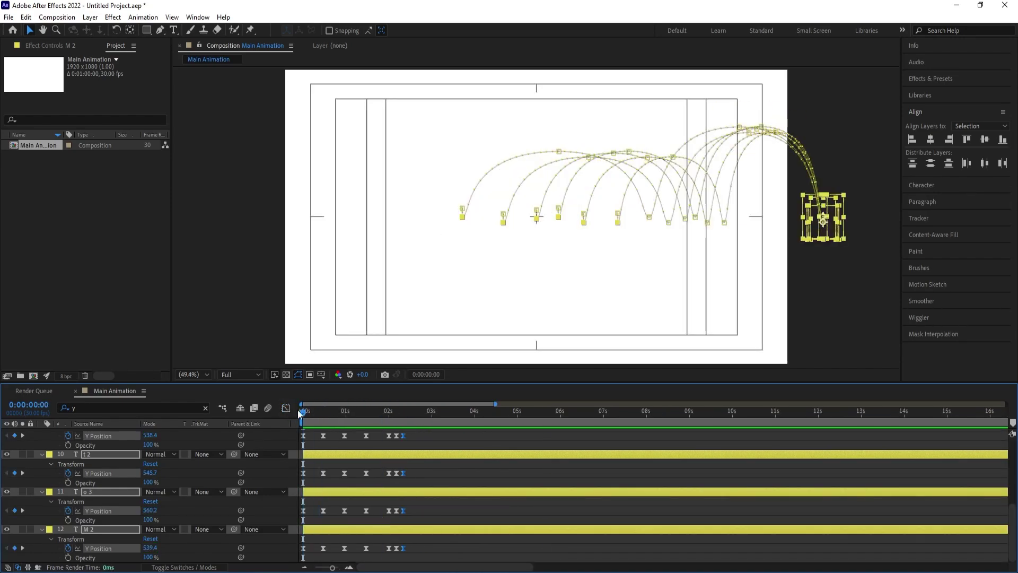
pyautogui.press('r')
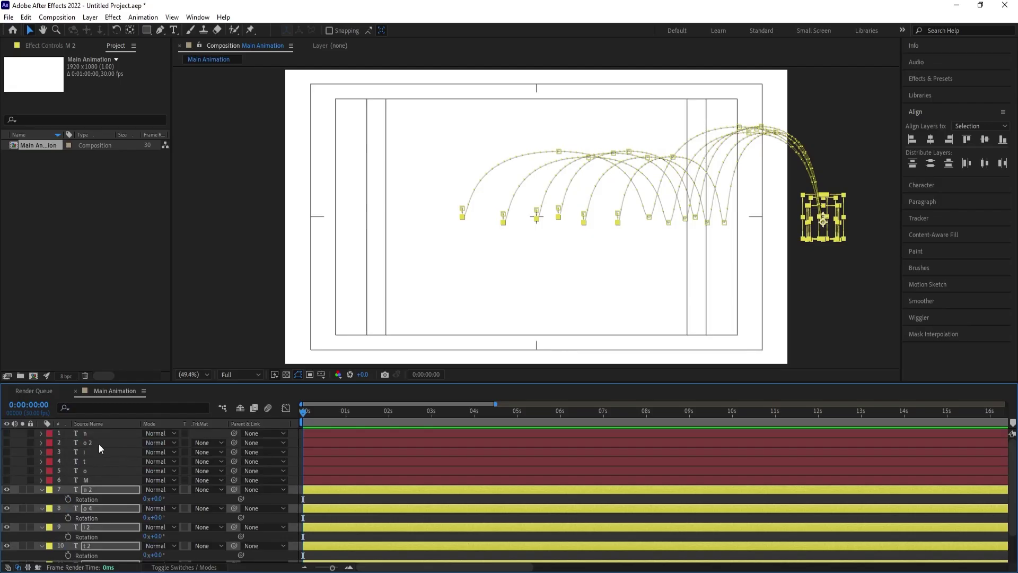
pyautogui.click(86, 499)
pyautogui.hotkey('shift', 'p')
pyautogui.scroll(-2, 329, 487)
pyautogui.press('space')
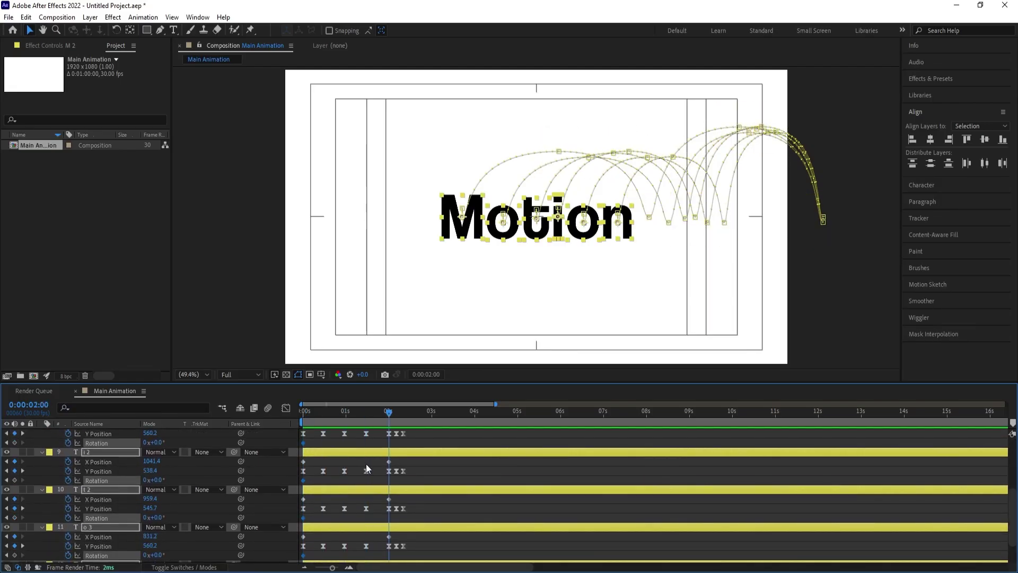
pyautogui.moveTo(157, 446); pyautogui.dragTo(151, 447)
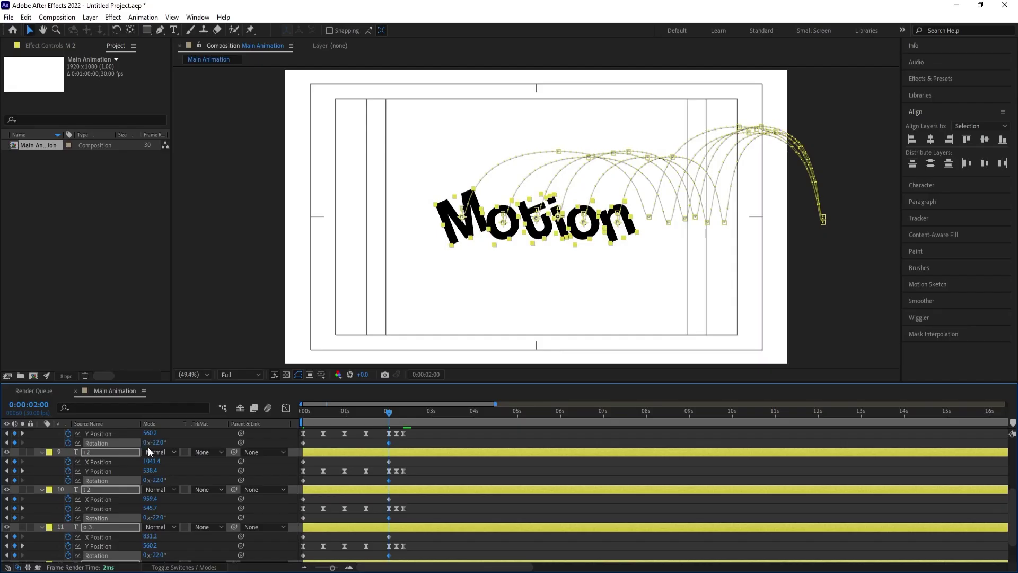
pyautogui.hotkey('ctrl', 'z')
pyautogui.click(145, 443)
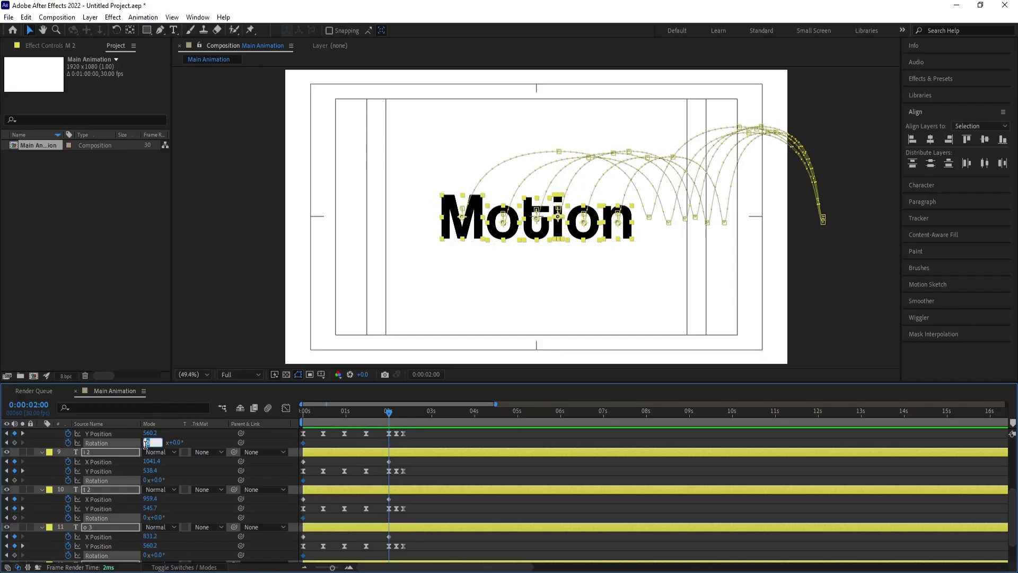
pyautogui.write('2')
pyautogui.press('Return')
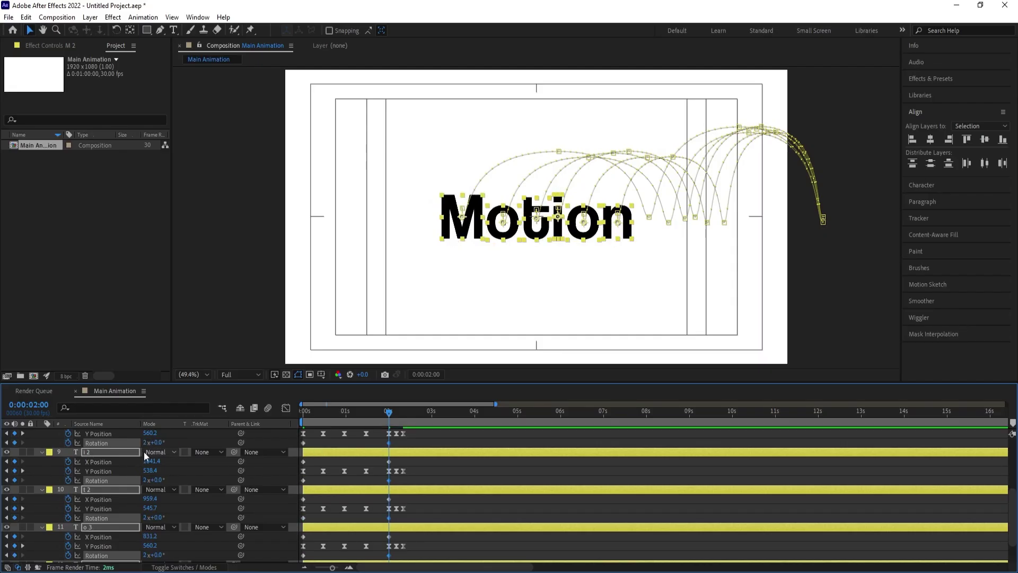
# - Set the Rotation of the yellow letter layers to -2 full turns at 0:00:02:00 and preview the spin
pyautogui.click(144, 444)
pyautogui.write('-2')
pyautogui.press('Return')
pyautogui.click(331, 412)
pyautogui.click(306, 419)
pyautogui.press('space')
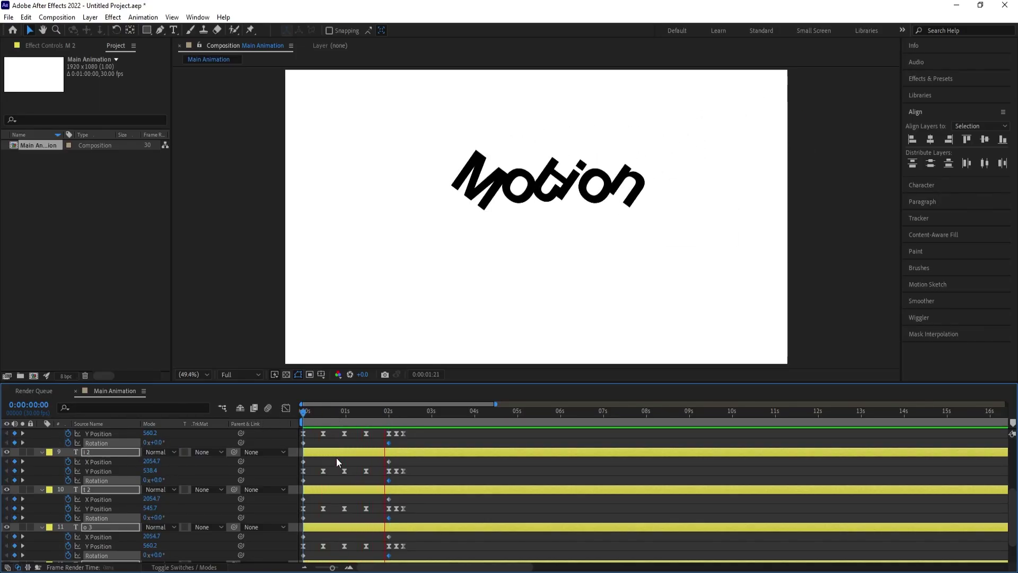
pyautogui.press('space')
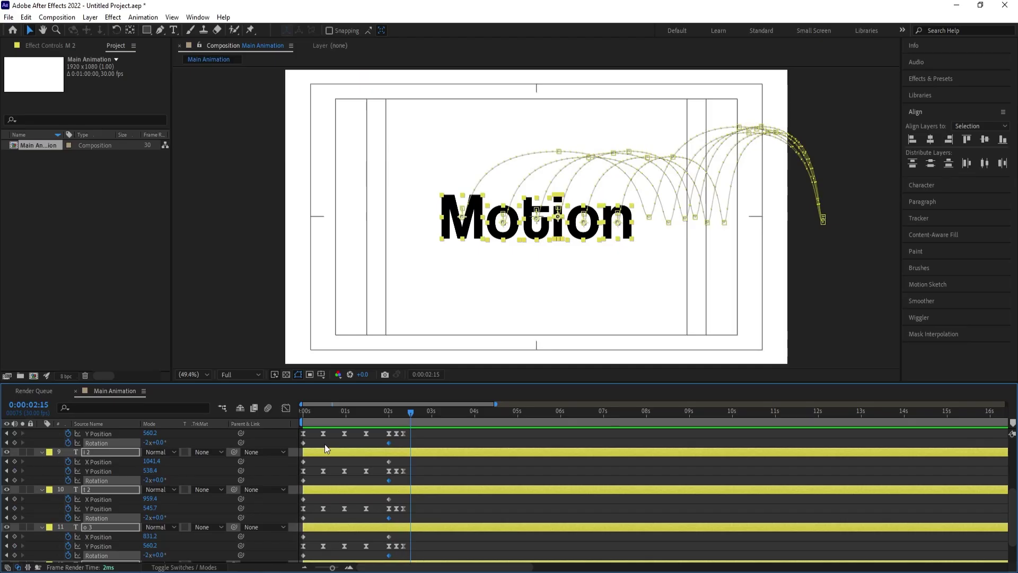
# - Collapse the yellow layers' properties and make the "o 3" layer start at 0:00:00:05
pyautogui.click(324, 444)
pyautogui.press('u')
pyautogui.moveTo(325, 425); pyautogui.dragTo(291, 415)
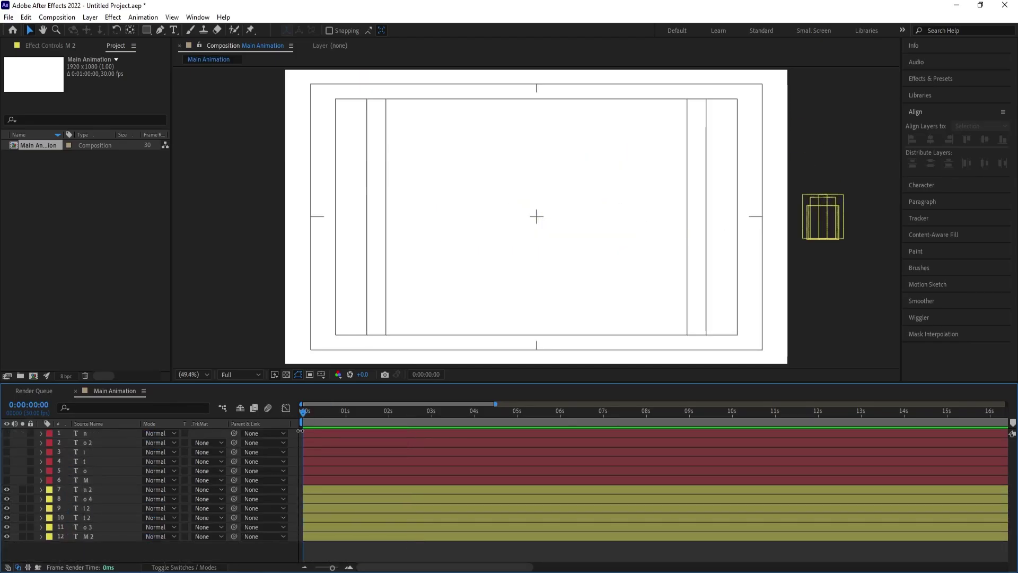
pyautogui.press('=')
pyautogui.press('=')
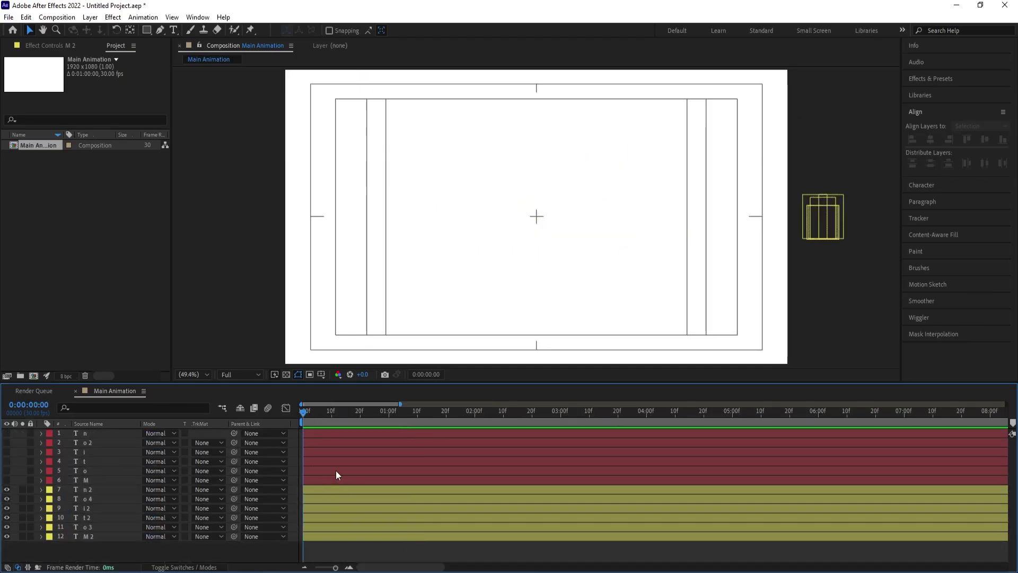
pyautogui.click(332, 416)
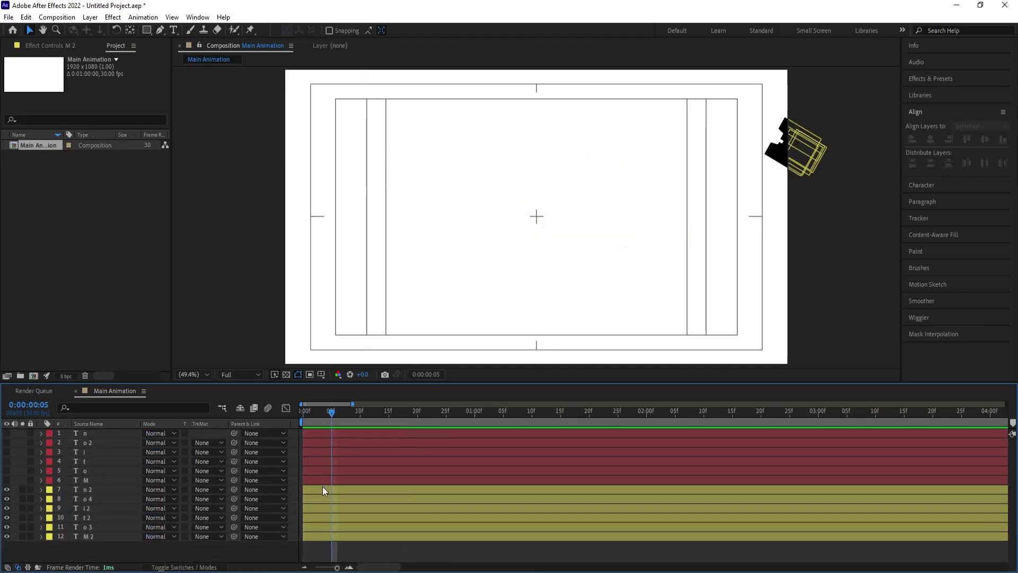
pyautogui.click(331, 528)
pyautogui.hotkey('alt', '[')
# - Make the "t 2" layer start at 0:00:00:10 and the "i 2" layer at 0:00:00:15
pyautogui.click(359, 417)
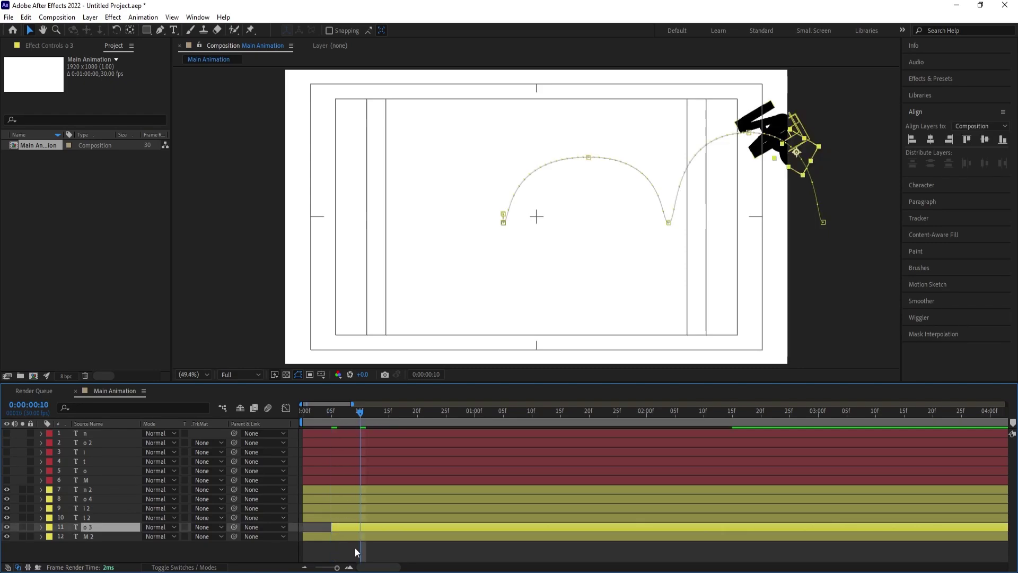
pyautogui.click(358, 518)
pyautogui.hotkey('alt', '[')
pyautogui.click(388, 416)
pyautogui.click(389, 508)
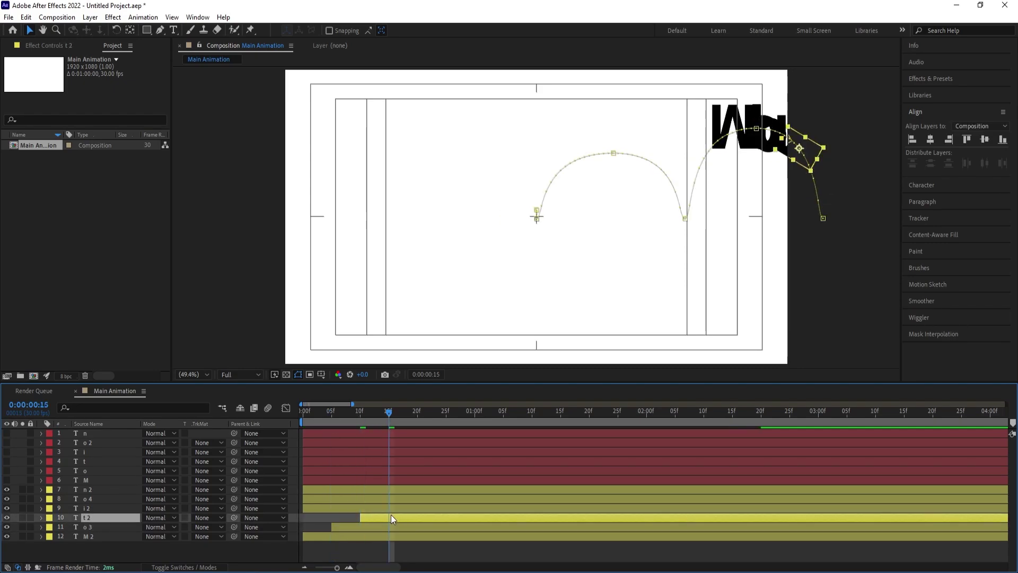
pyautogui.hotkey('alt', '[')
# - Make the "o 4" layer start at 0:00:00:20 and "n 2" at 0:00:00:25, and preview the staggered animation
pyautogui.click(417, 415)
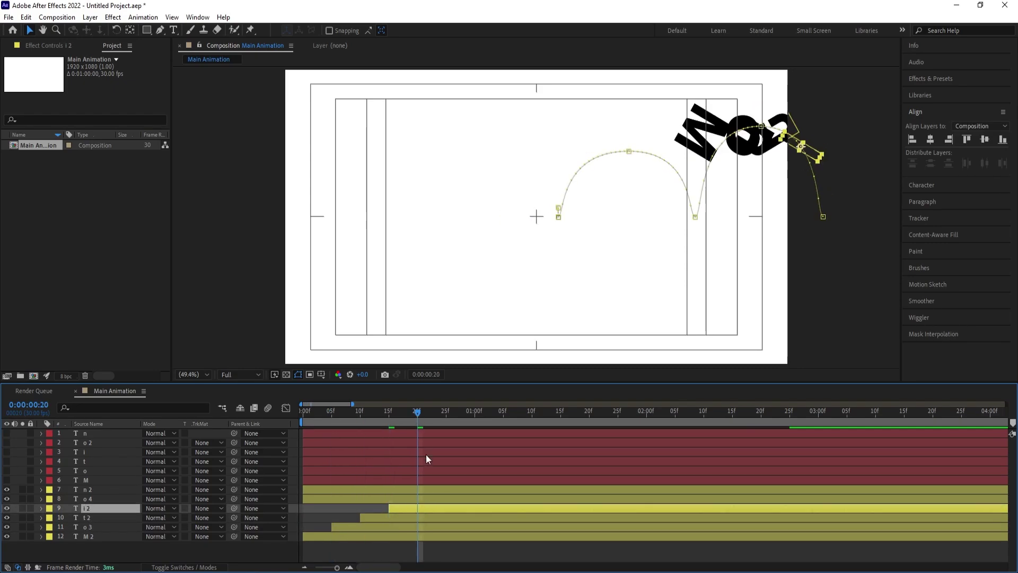
pyautogui.click(419, 498)
pyautogui.hotkey('alt', '[')
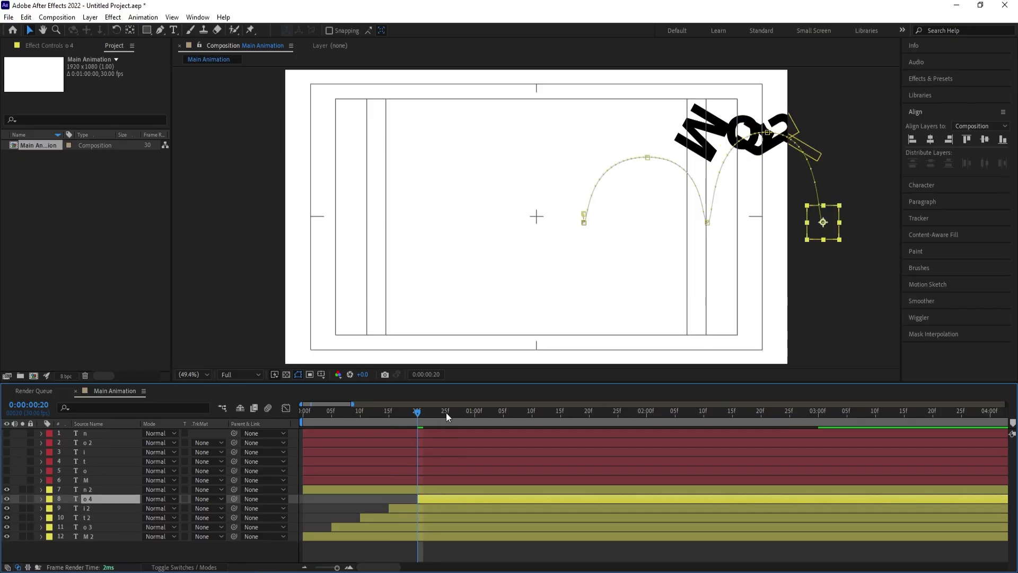
pyautogui.click(446, 412)
pyautogui.click(449, 488)
pyautogui.hotkey('alt', '[')
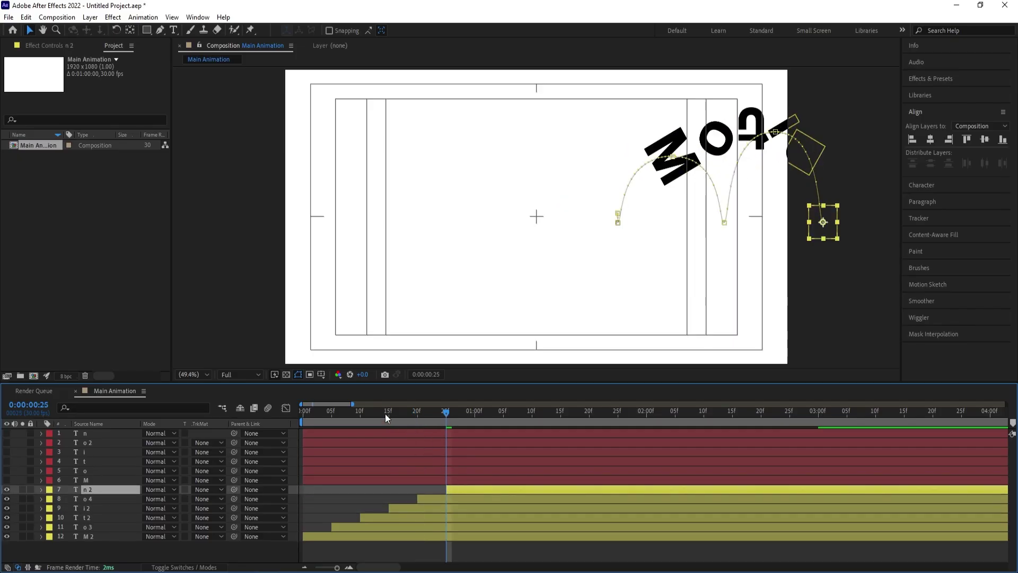
pyautogui.moveTo(385, 414); pyautogui.dragTo(280, 428)
pyautogui.press('space')
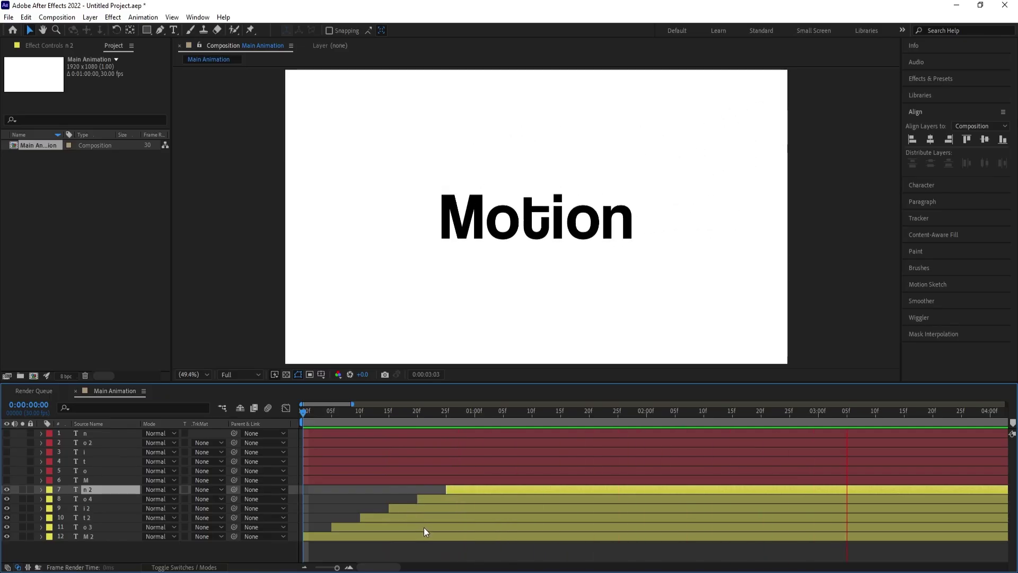
pyautogui.press('space')
# - Give the six yellow letter layers a white fill and a 1 px black stroke
pyautogui.keyDown('shift'); pyautogui.click(101, 536); pyautogui.keyUp('shift')
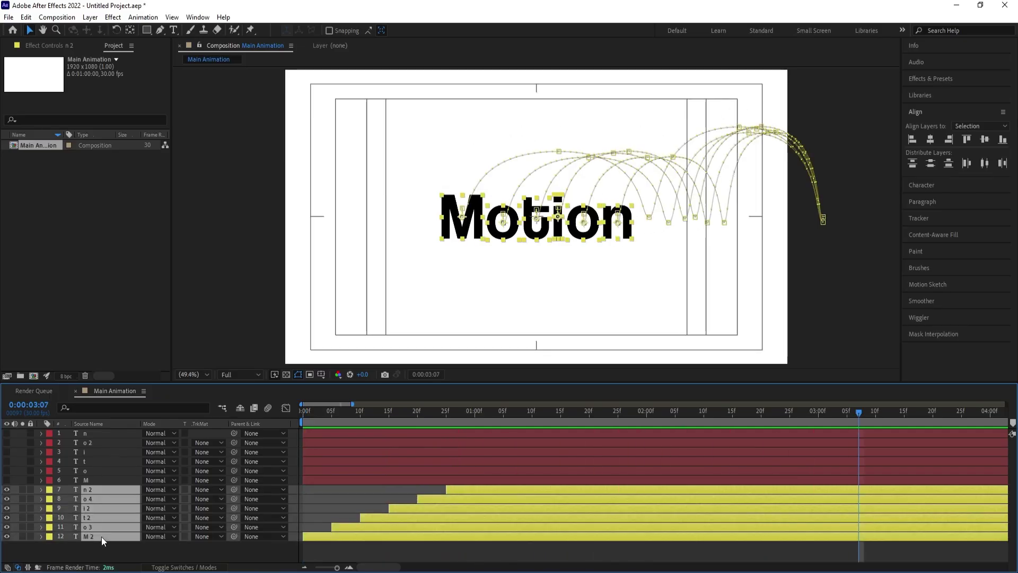
pyautogui.click(910, 185)
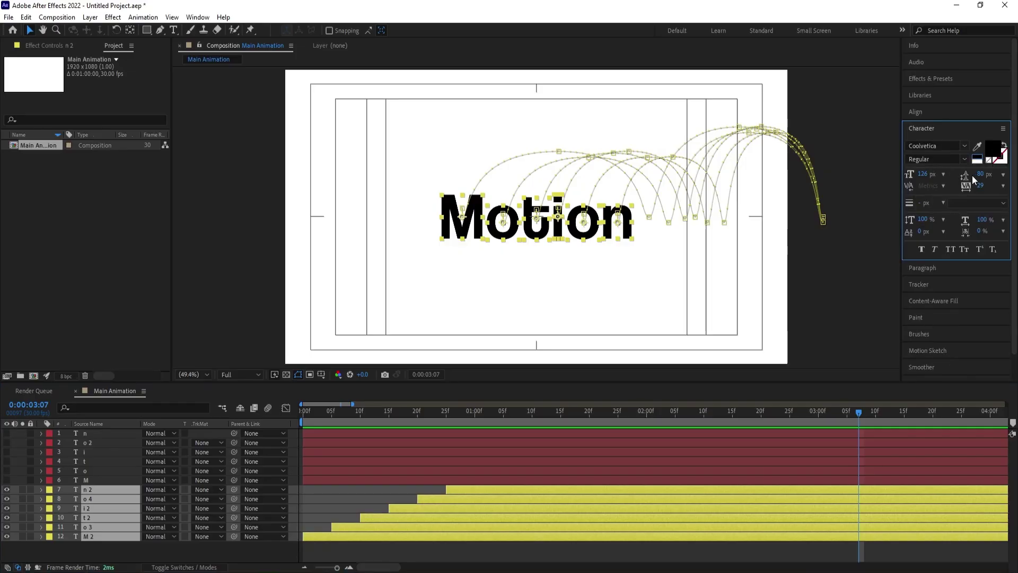
pyautogui.click(980, 159)
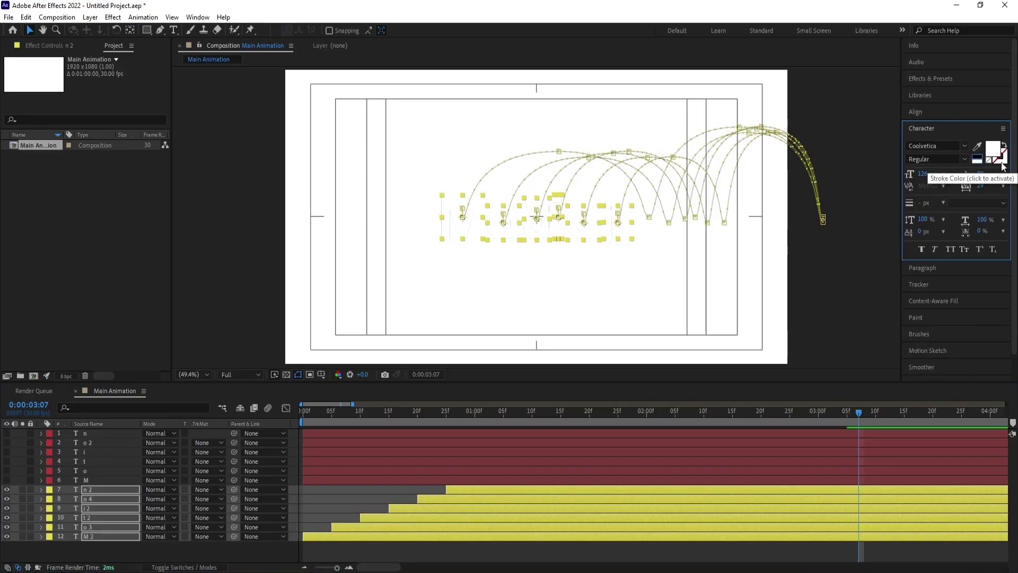
pyautogui.click(996, 163)
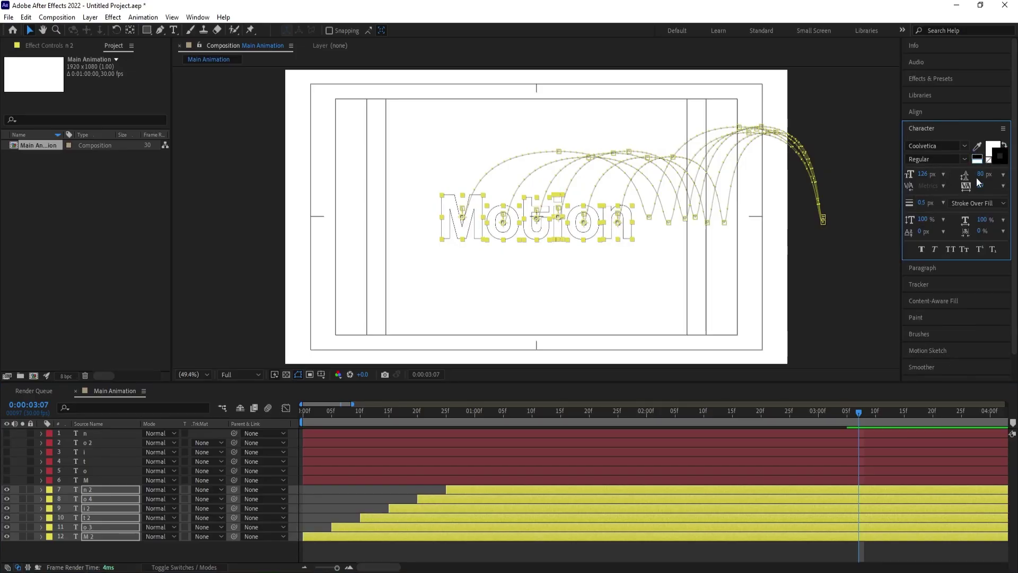
pyautogui.write('1')
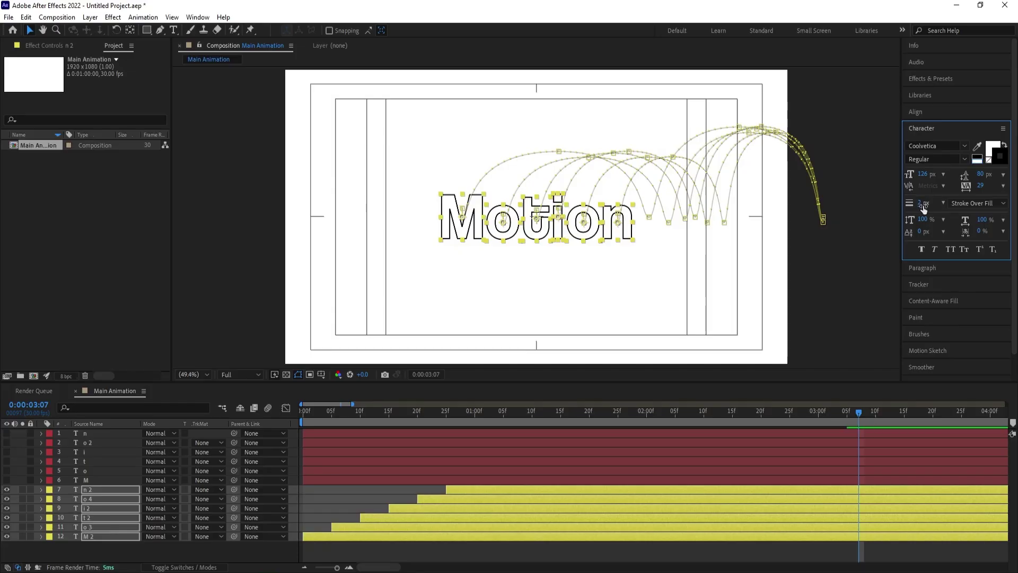
pyautogui.press('Return')
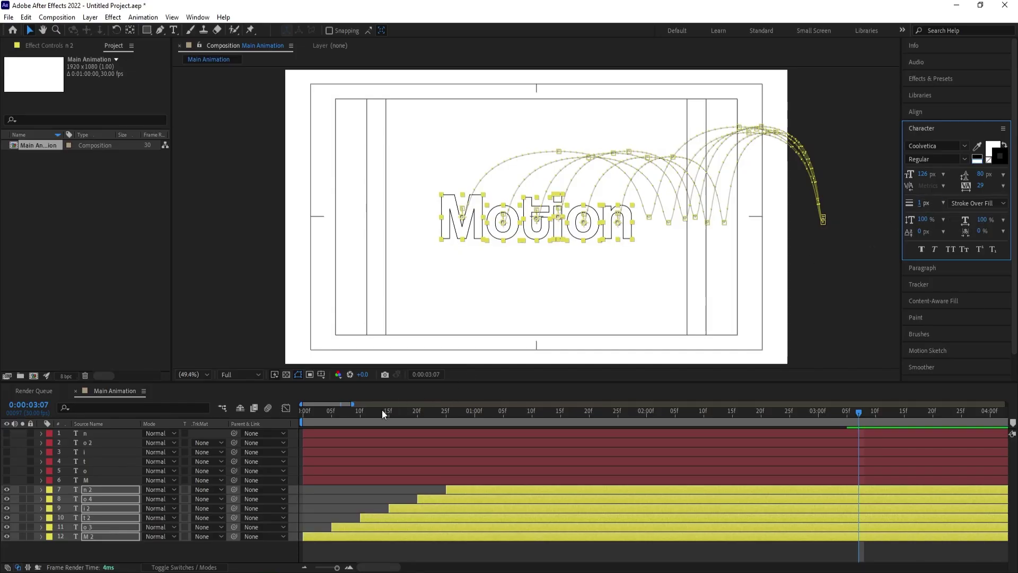
# - Preview the staggered animation of the outlined letters from the start
pyautogui.moveTo(382, 409); pyautogui.dragTo(296, 409)
pyautogui.press('space')
pyautogui.press('-')
pyautogui.press('-')
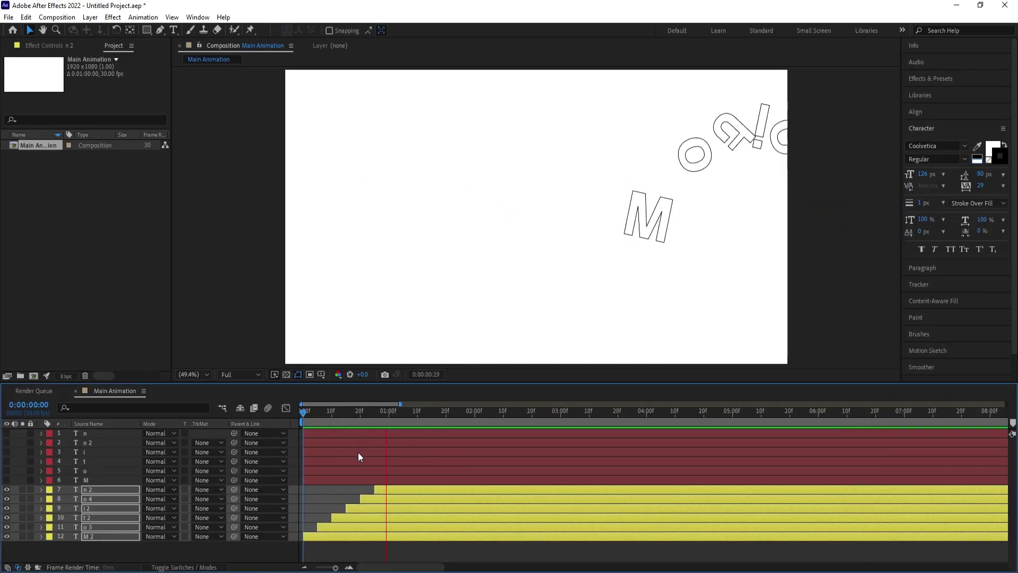
pyautogui.press('space')
pyautogui.click(327, 544)
pyautogui.press('space')
pyautogui.press('space')
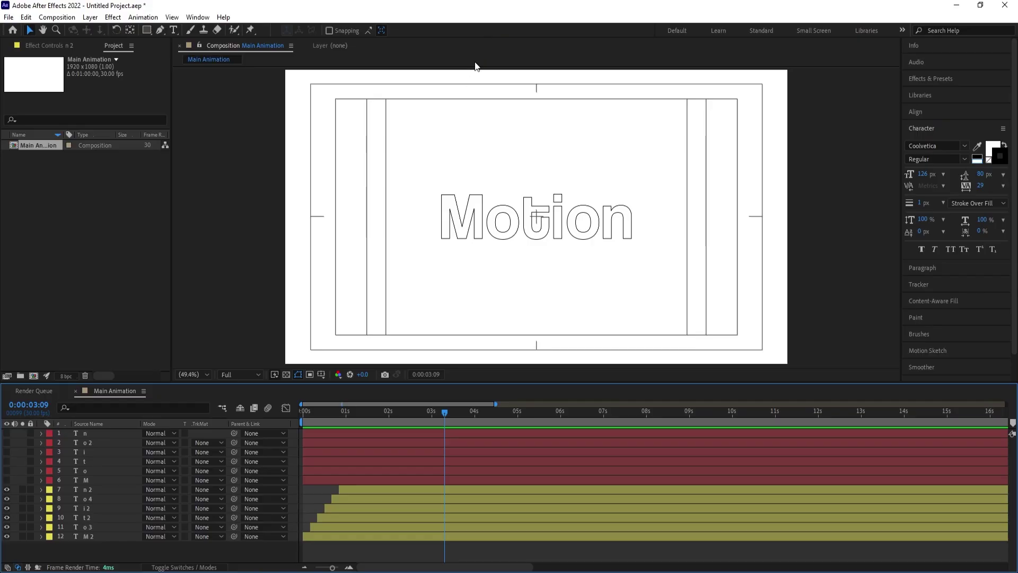
# - Draw a small red circle above the letter M as a new shape layer with the Ellipse tool
pyautogui.moveTo(147, 30); pyautogui.dragTo(187, 57)
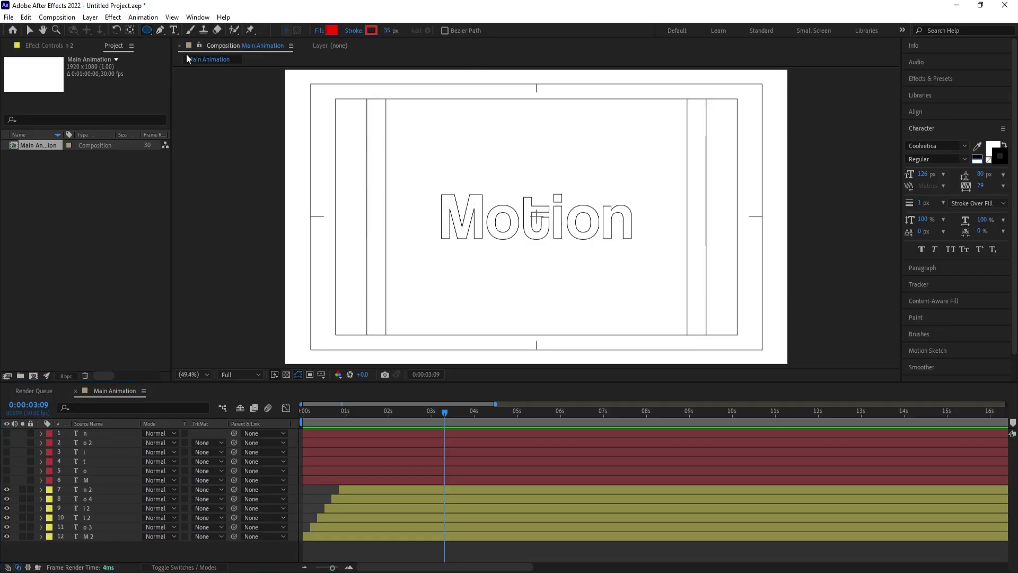
pyautogui.moveTo(471, 184); pyautogui.dragTo(478, 191)
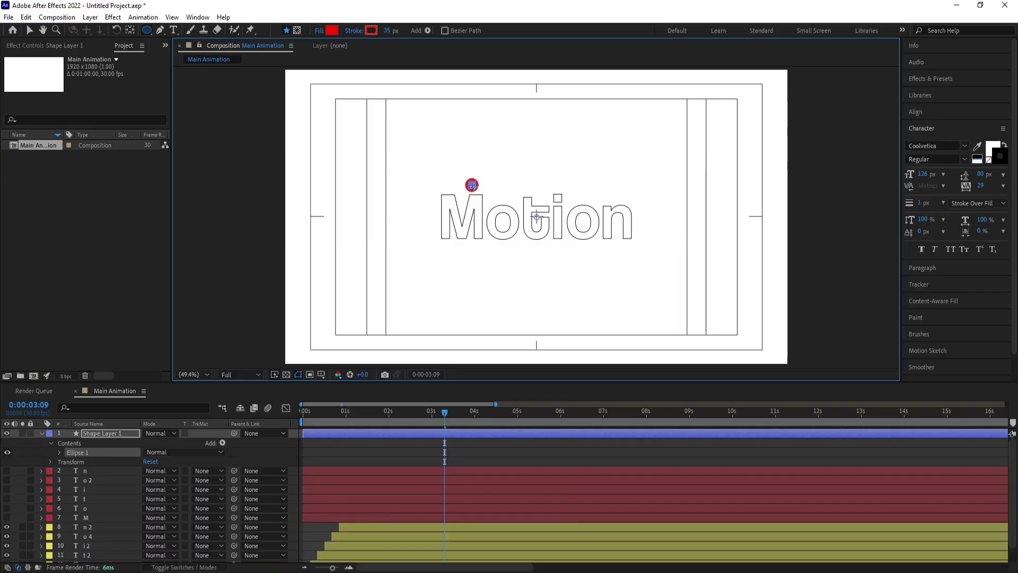
# - Remove the stroke from the small circle above the M and set its fill colour to black
pyautogui.click(354, 32)
pyautogui.click(453, 261)
pyautogui.click(484, 322)
pyautogui.click(333, 30)
pyautogui.click(332, 31)
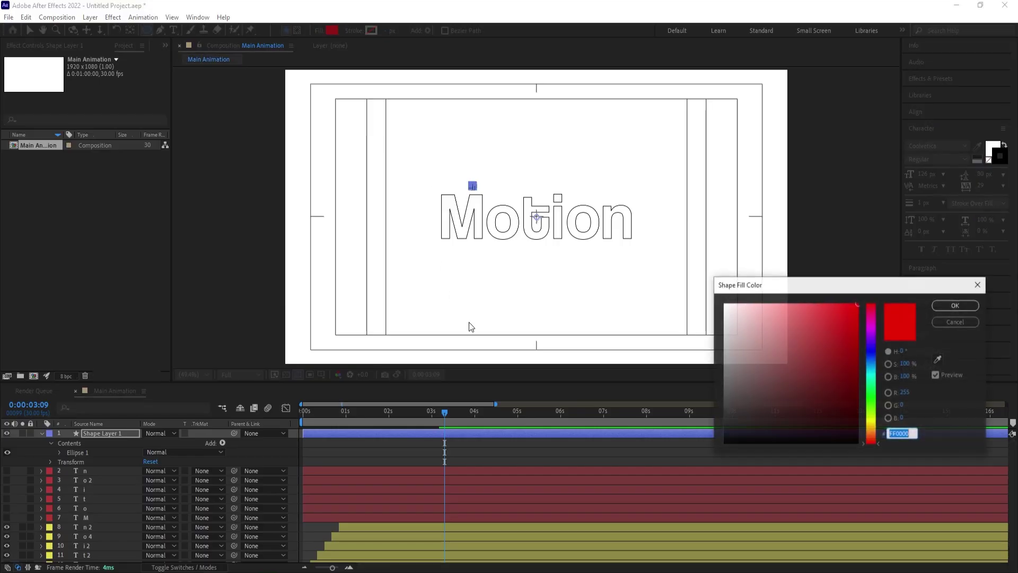
pyautogui.moveTo(757, 411); pyautogui.dragTo(725, 442)
pyautogui.click(956, 305)
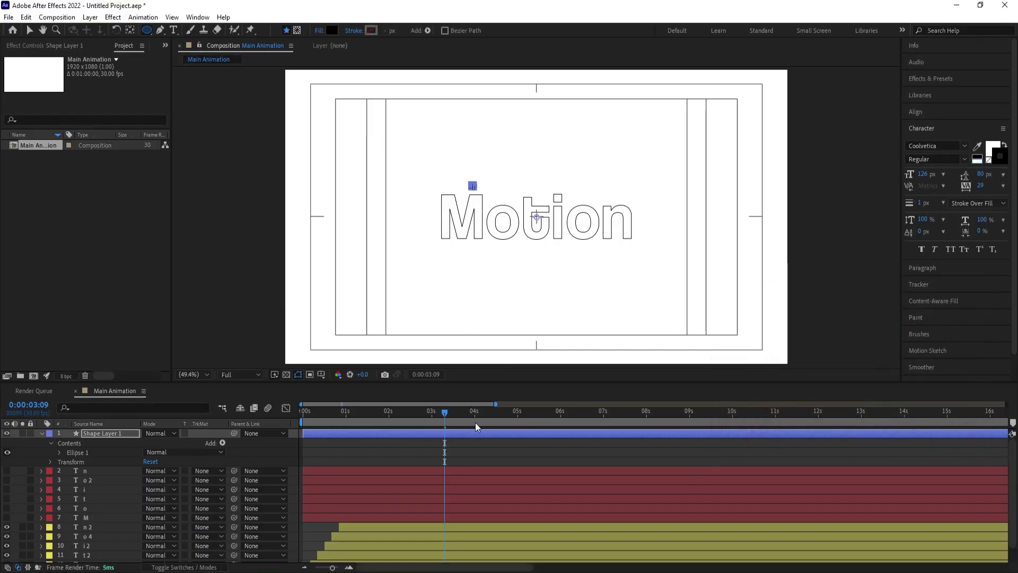
# - Make the circle's layer start at 0:00:02:10 and set its first Position keyframe there
pyautogui.click(424, 433)
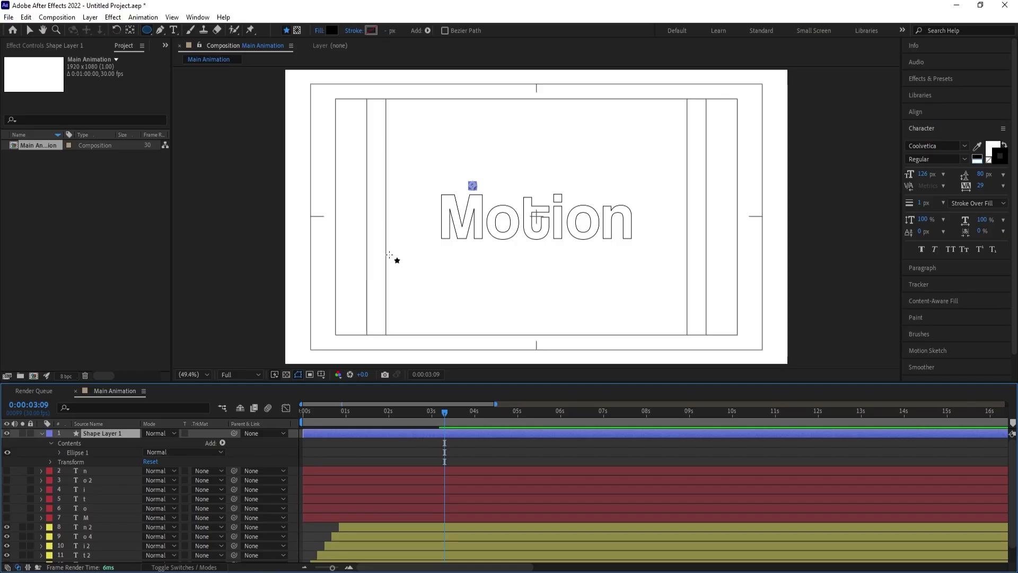
pyautogui.moveTo(350, 414); pyautogui.dragTo(402, 415)
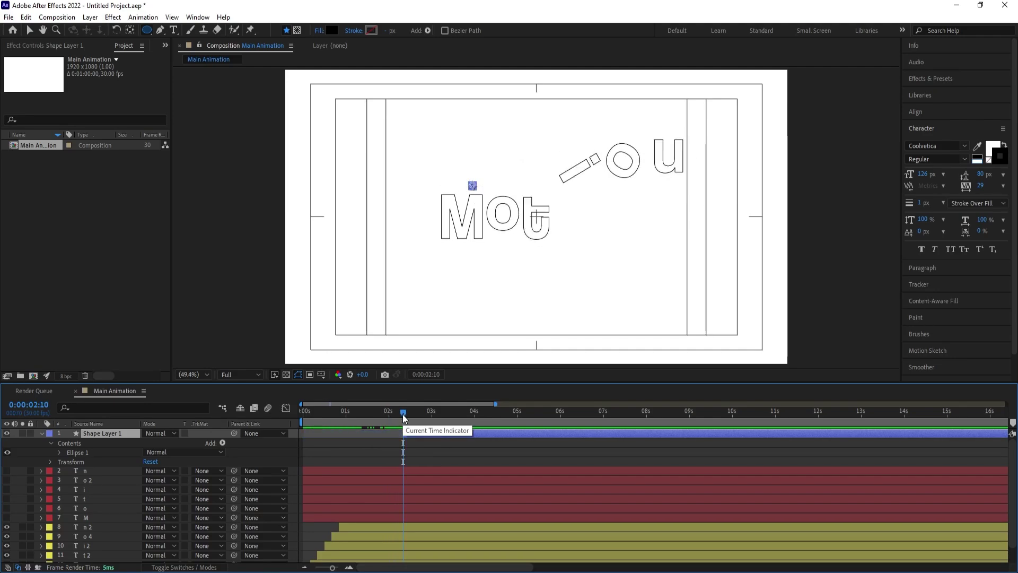
pyautogui.press('p')
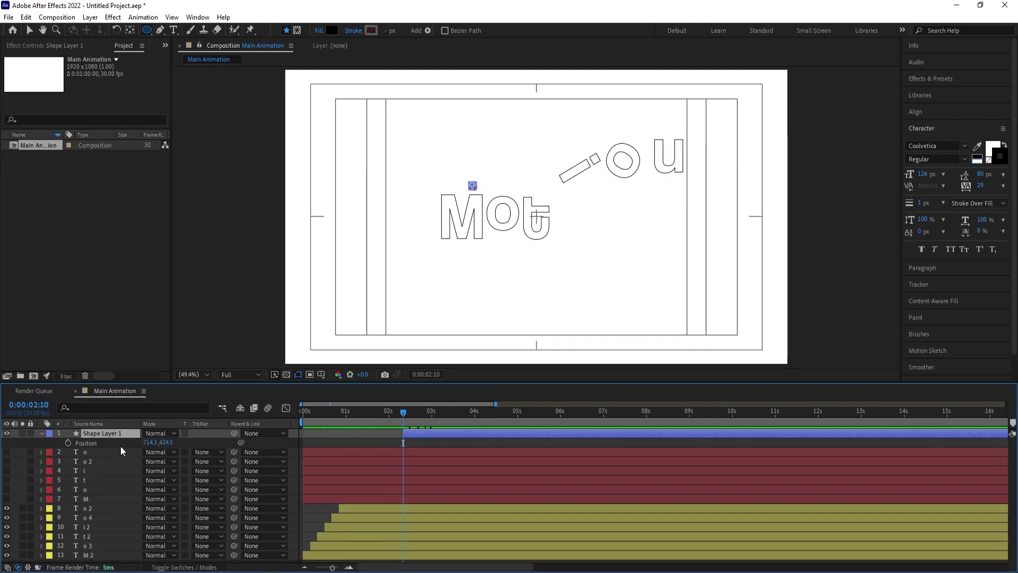
pyautogui.click(68, 442)
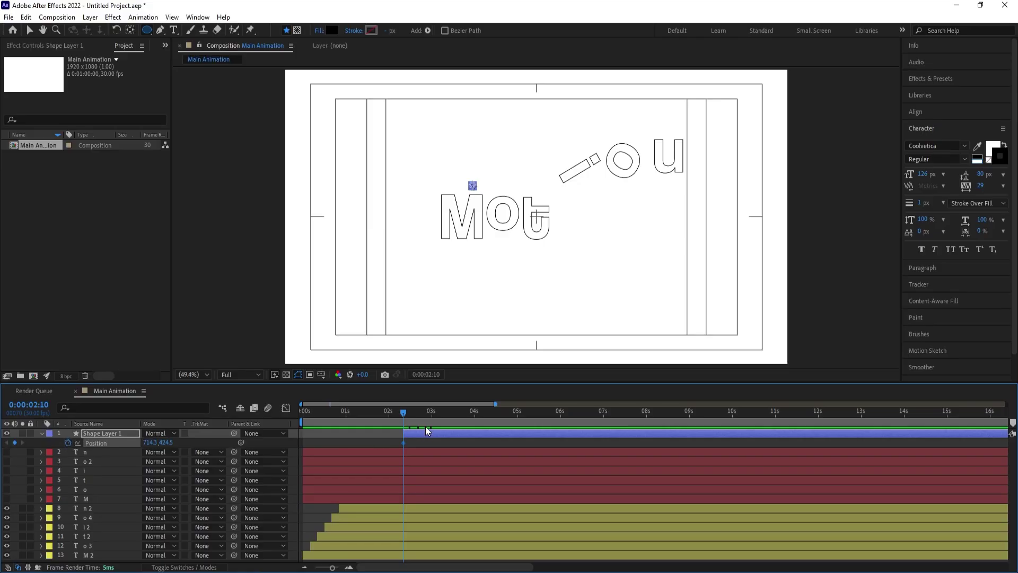
# - Animate the circle with eased Position keyframes from 714.3, -25.5 at 0:00:02:10 to 714.3, 457.5 on the M at 0:00:03:10
pyautogui.press('=')
pyautogui.moveTo(444, 417); pyautogui.dragTo(489, 419)
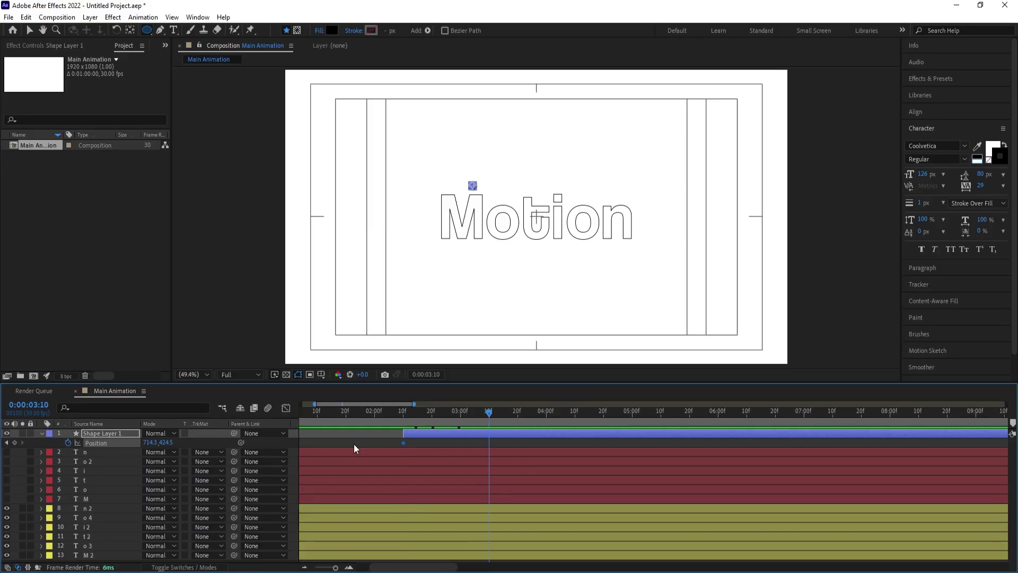
pyautogui.press('j')
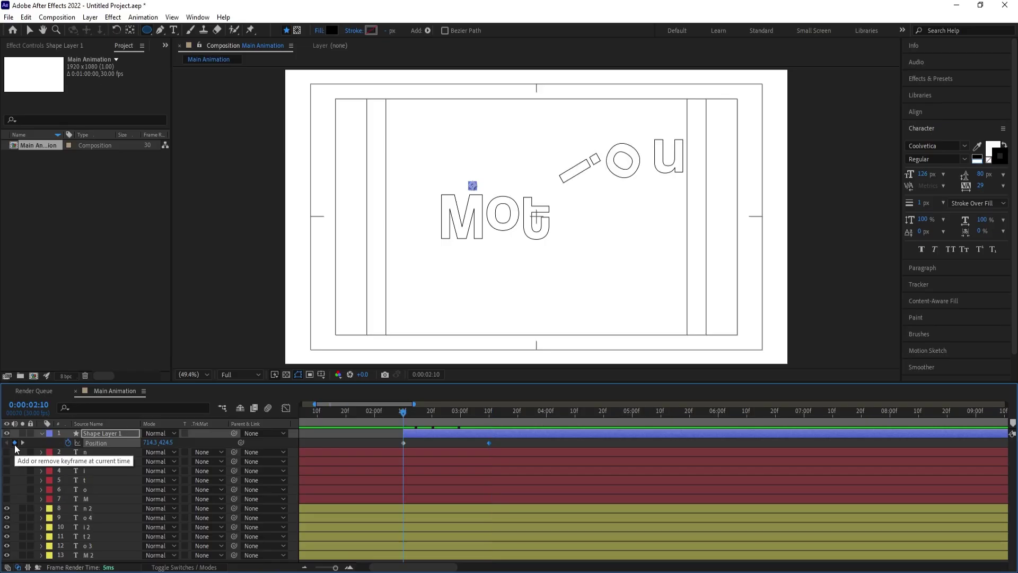
pyautogui.moveTo(169, 443)
pyautogui.mouseDown()
pyautogui.moveTo(117, 445)
pyautogui.moveTo(184, 442)
pyautogui.mouseUp()
pyautogui.press('k')
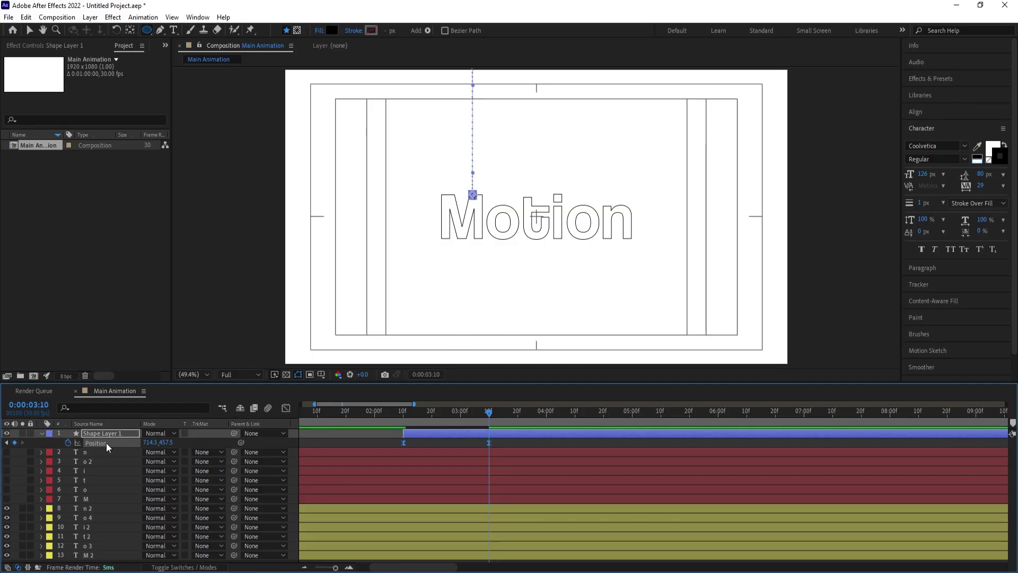
# - Reshape the circle's Position speed graph so the speed peaks just before landing, and preview the drop
pyautogui.click(282, 407)
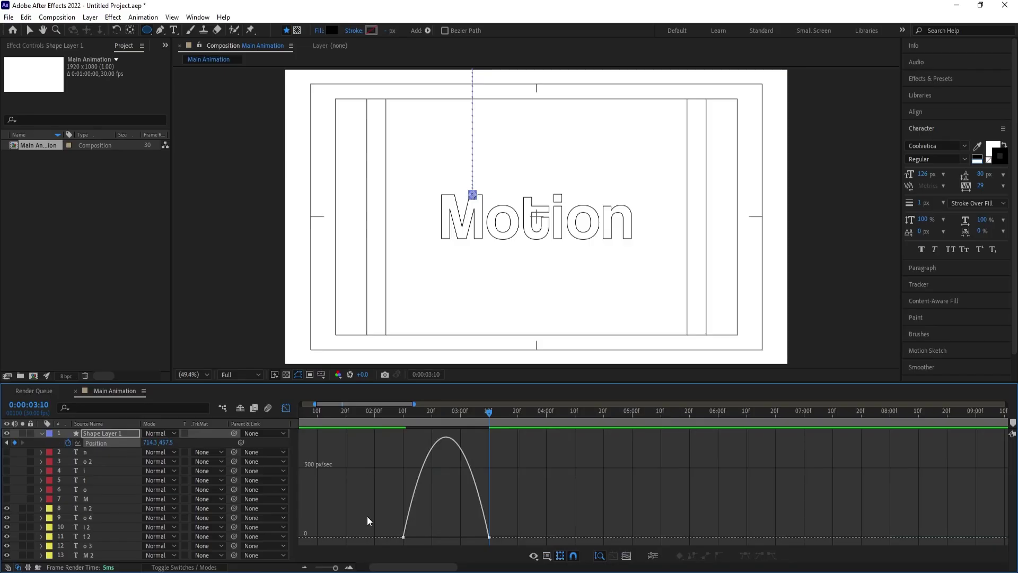
pyautogui.moveTo(418, 538); pyautogui.dragTo(483, 538)
pyautogui.moveTo(394, 421); pyautogui.dragTo(373, 412)
pyautogui.press('space')
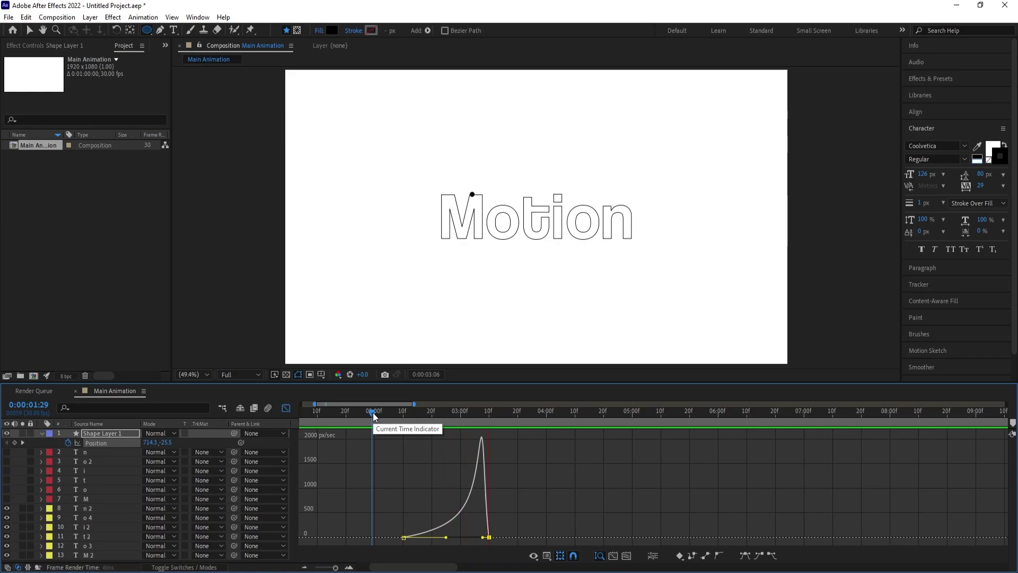
pyautogui.press('space')
pyautogui.click(286, 408)
pyautogui.moveTo(425, 417); pyautogui.dragTo(405, 411)
pyautogui.press('space')
# - Duplicate the circle layer at 0:00:03:10 and shift the copy's Position keyframes so it lands on the first "o" at 825.3, 504.5
pyautogui.moveTo(491, 413); pyautogui.dragTo(489, 417)
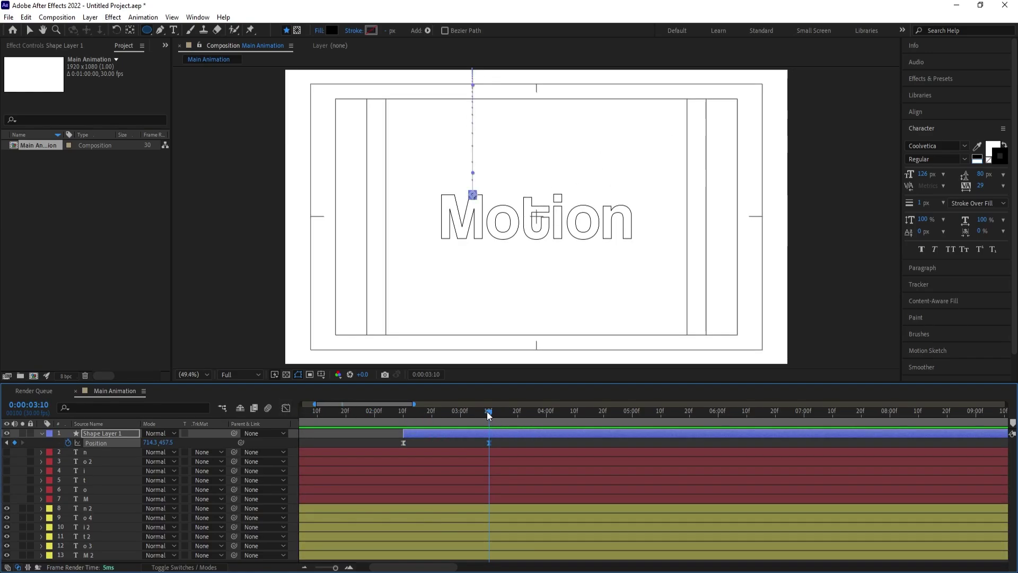
pyautogui.click(461, 434)
pyautogui.hotkey('ctrl', 'd')
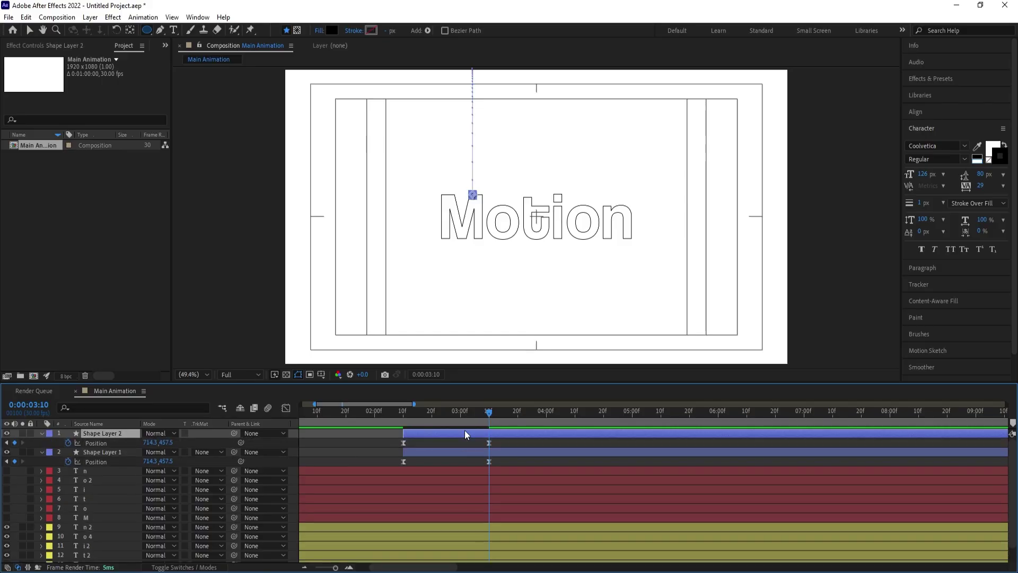
pyautogui.click(102, 444)
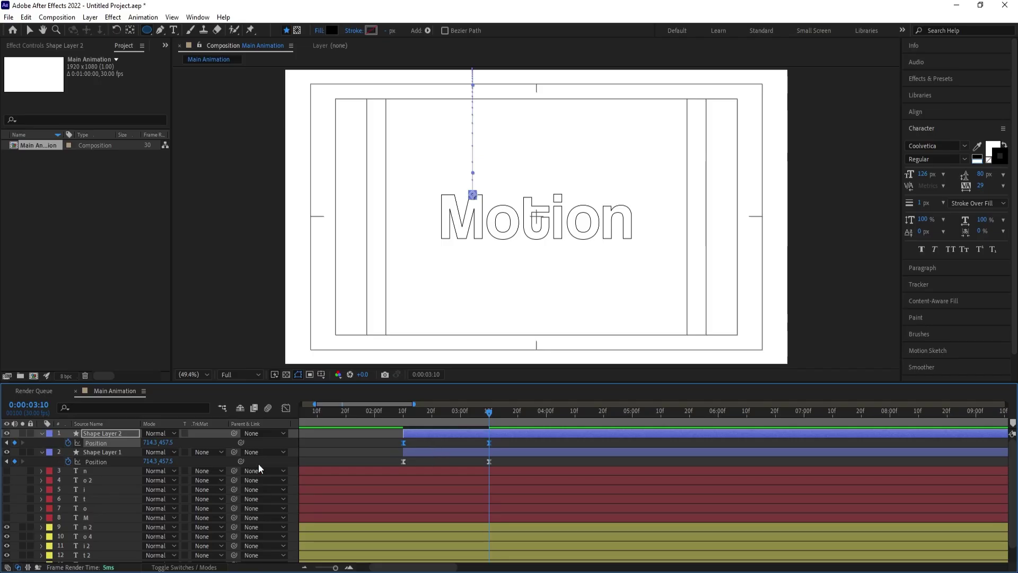
pyautogui.moveTo(151, 442); pyautogui.dragTo(212, 440)
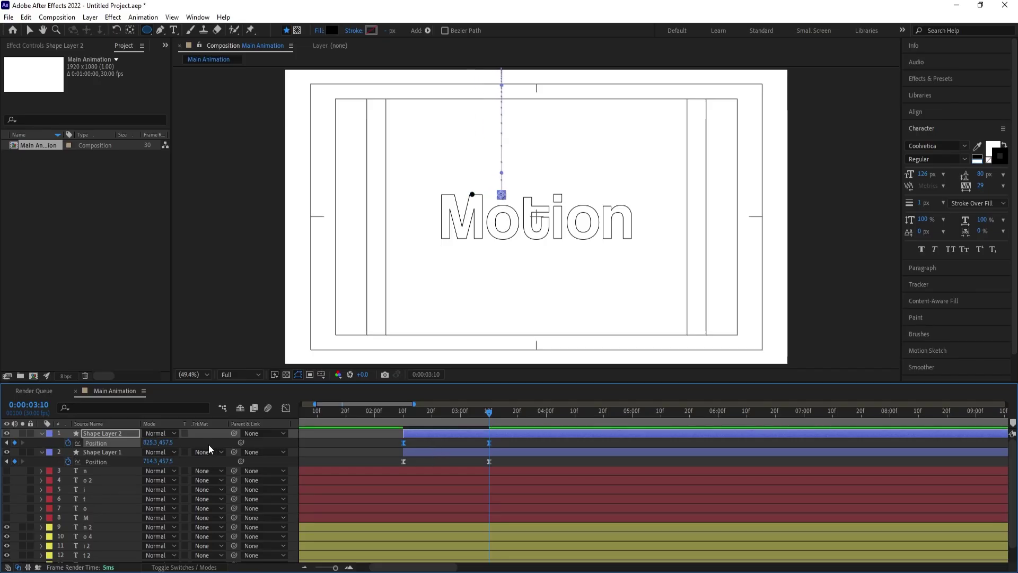
pyautogui.click(208, 443)
pyautogui.moveTo(166, 443); pyautogui.dragTo(192, 441)
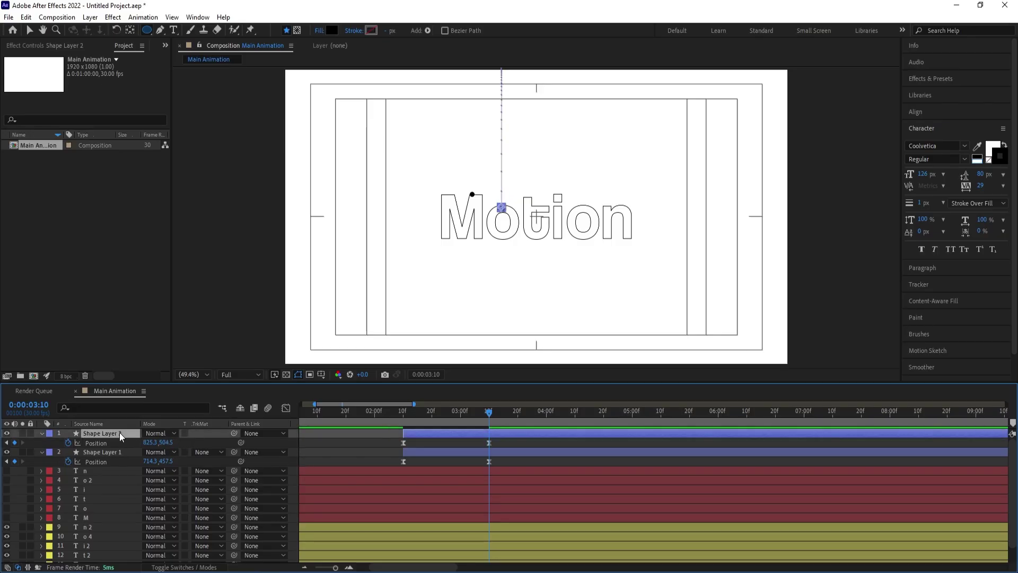
# - Duplicate the circle on the first "o" and shift the copy's keyframes so it lands on the "t" at 925.3, 464.5
pyautogui.hotkey('ctrl', 'd')
pyautogui.press('p')
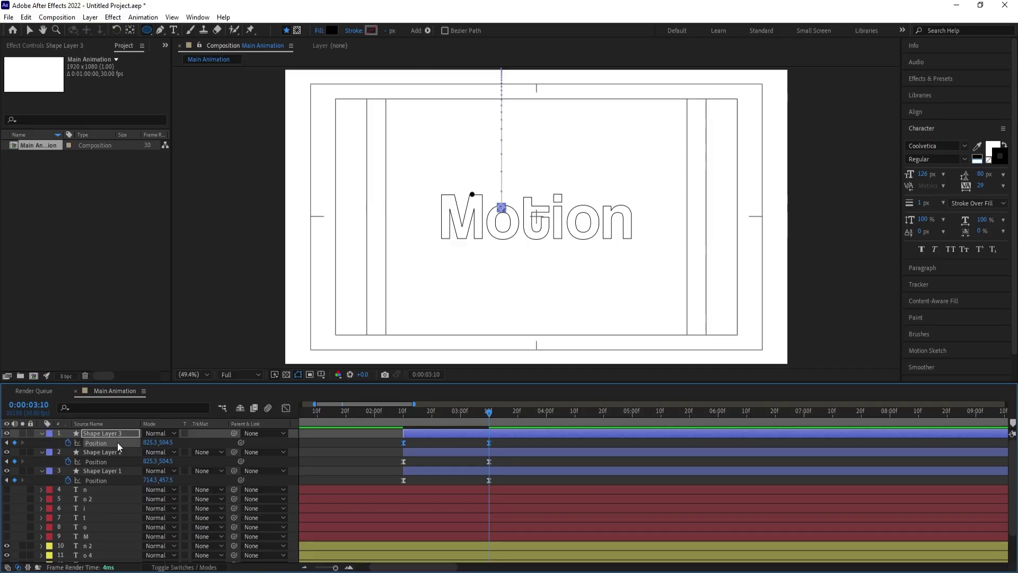
pyautogui.moveTo(150, 442)
pyautogui.mouseDown()
pyautogui.moveTo(201, 442)
pyautogui.moveTo(147, 442)
pyautogui.mouseUp()
pyautogui.click(214, 444)
# - Duplicate the circle on the "t" and shift the copy's keyframes so it lands on the "i" at 1039.3, 464.5
pyautogui.click(93, 433)
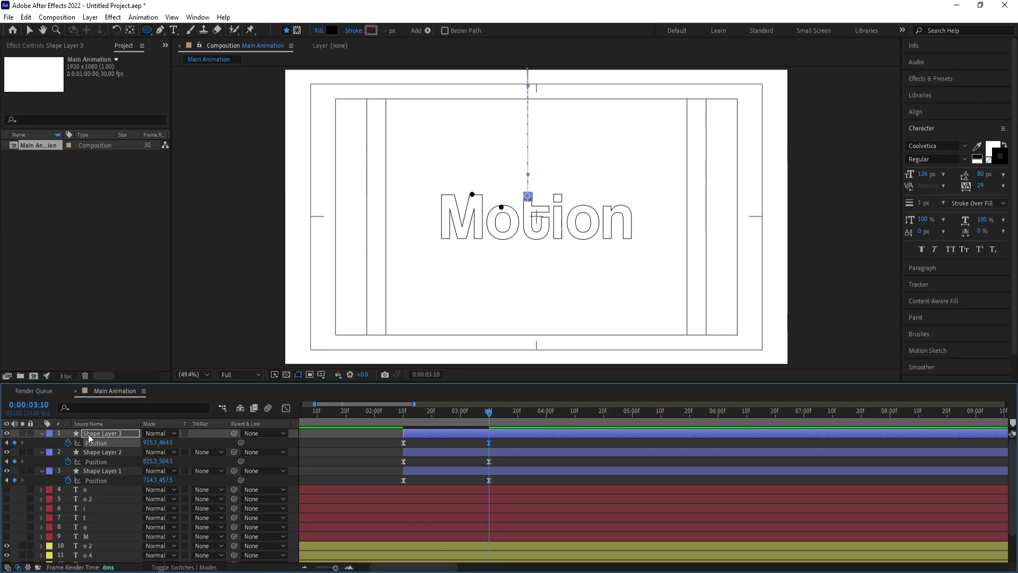
pyautogui.hotkey('ctrl', 'd')
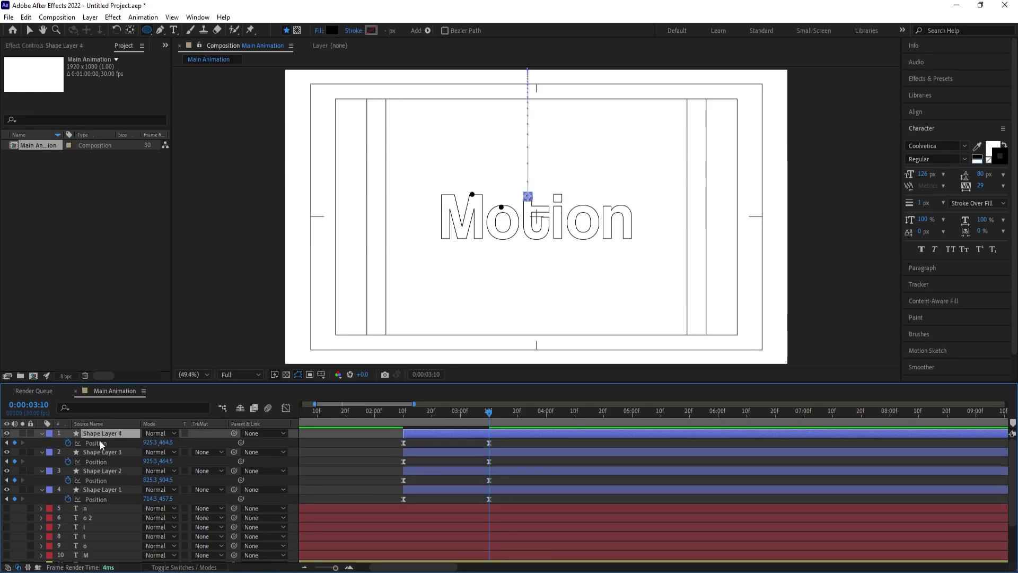
pyautogui.moveTo(151, 443); pyautogui.dragTo(209, 441)
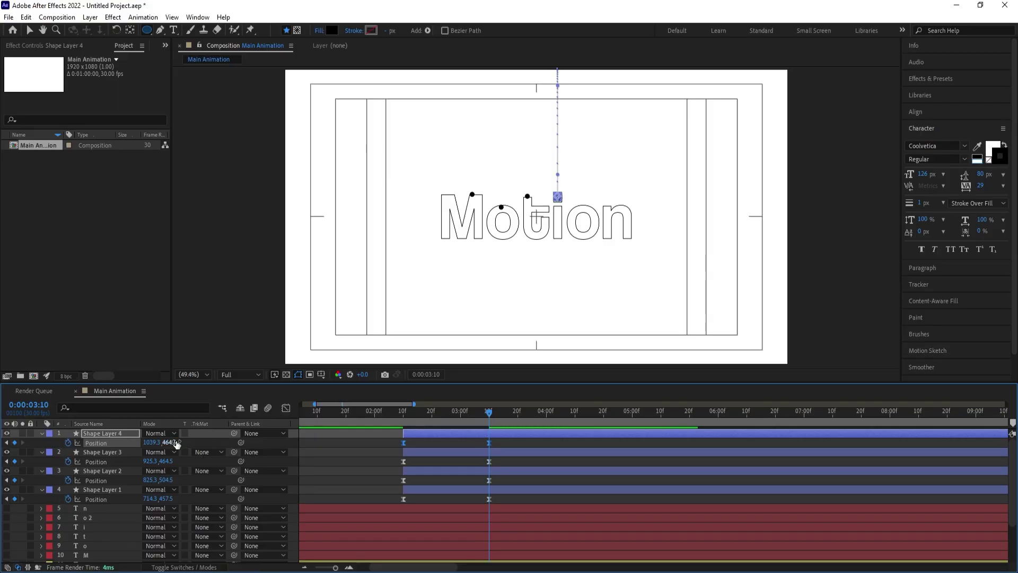
# - Duplicate the circle on the "i" and shift the copy's keyframes so it lands on the second "o" at 1133.3, 498.5
pyautogui.hotkey('ctrl', 'd')
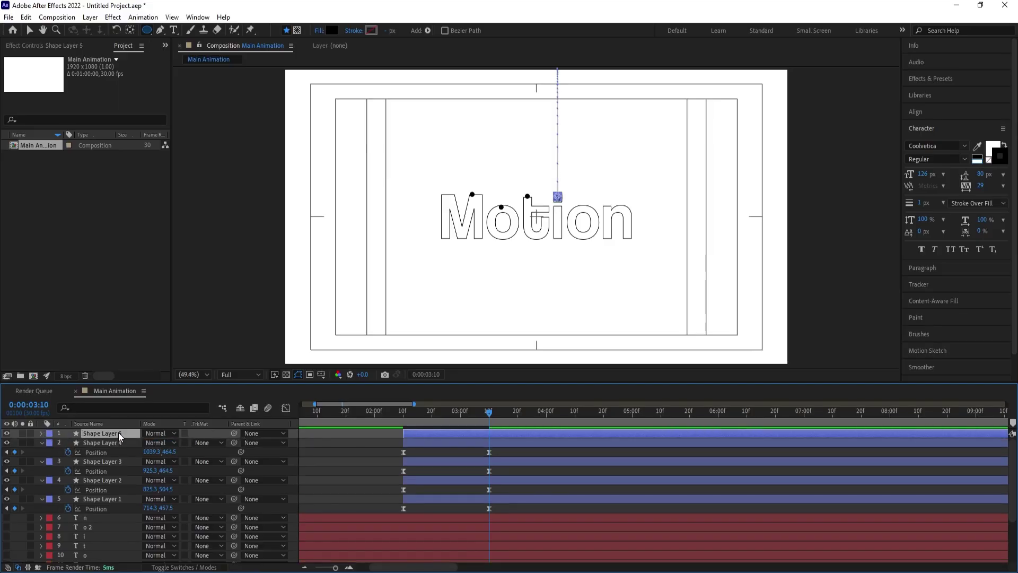
pyautogui.press('p')
pyautogui.moveTo(154, 443); pyautogui.dragTo(194, 443)
pyautogui.press('F2')
# - Duplicate the circle on the second "o" and shift the copy's keyframes so it lands on the "n" at 1271.3, 498.5
pyautogui.click(99, 434)
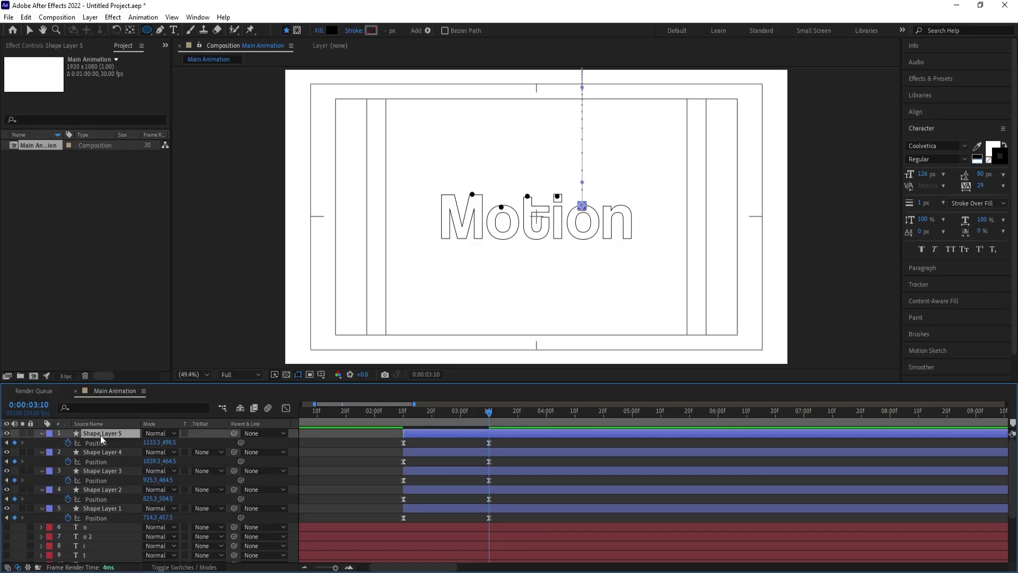
pyautogui.hotkey('ctrl', 'd')
pyautogui.press('p')
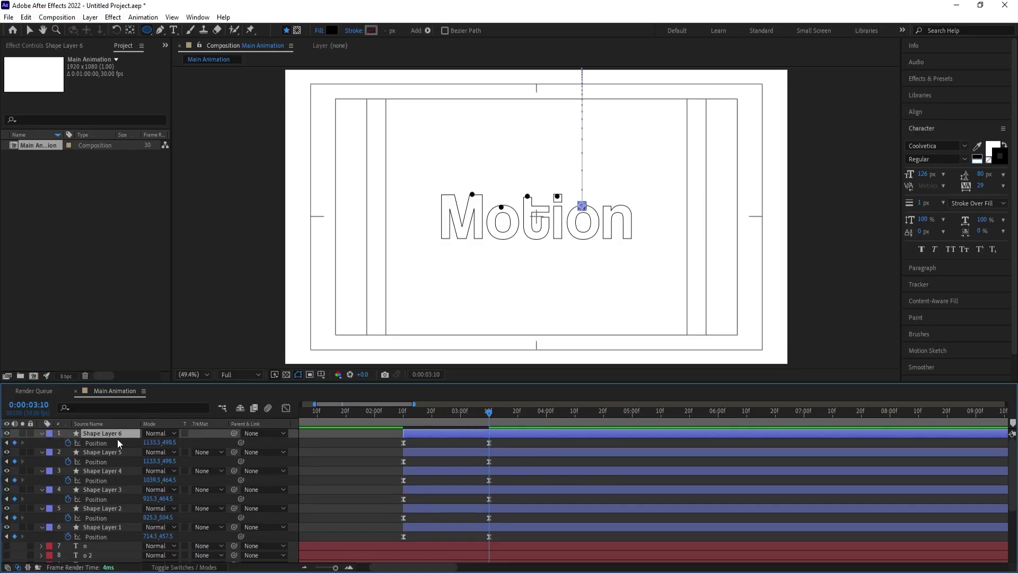
pyautogui.moveTo(151, 443); pyautogui.dragTo(359, 433)
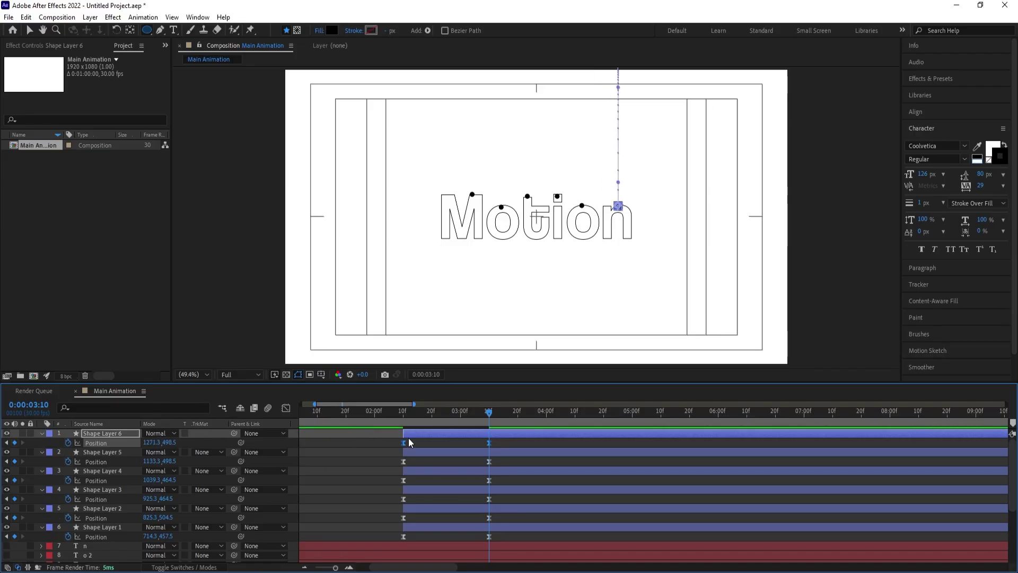
# - Preview the six circles dropping onto the letters from 0:00:02:10
pyautogui.click(403, 421)
pyautogui.press('space')
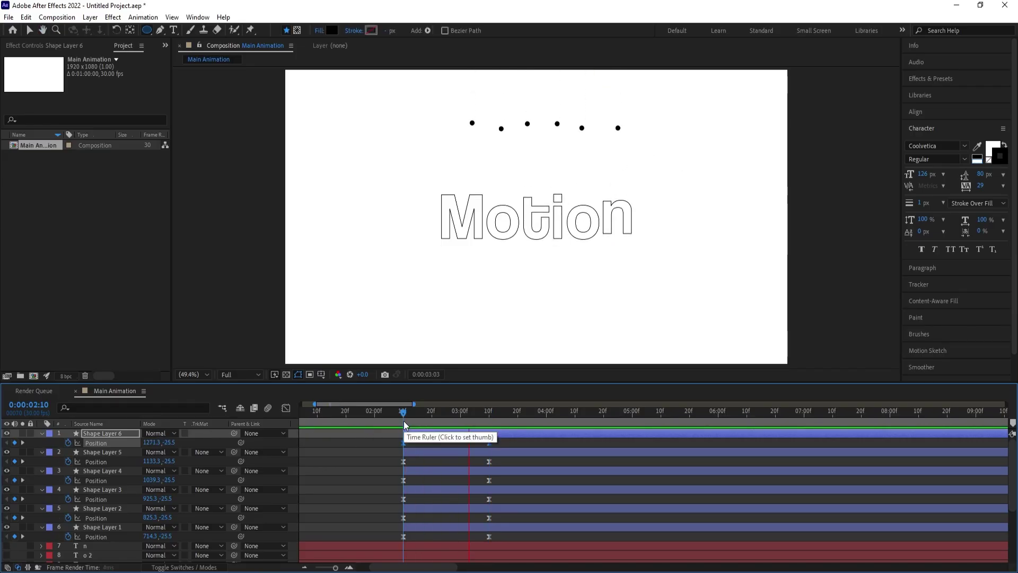
pyautogui.click(403, 421)
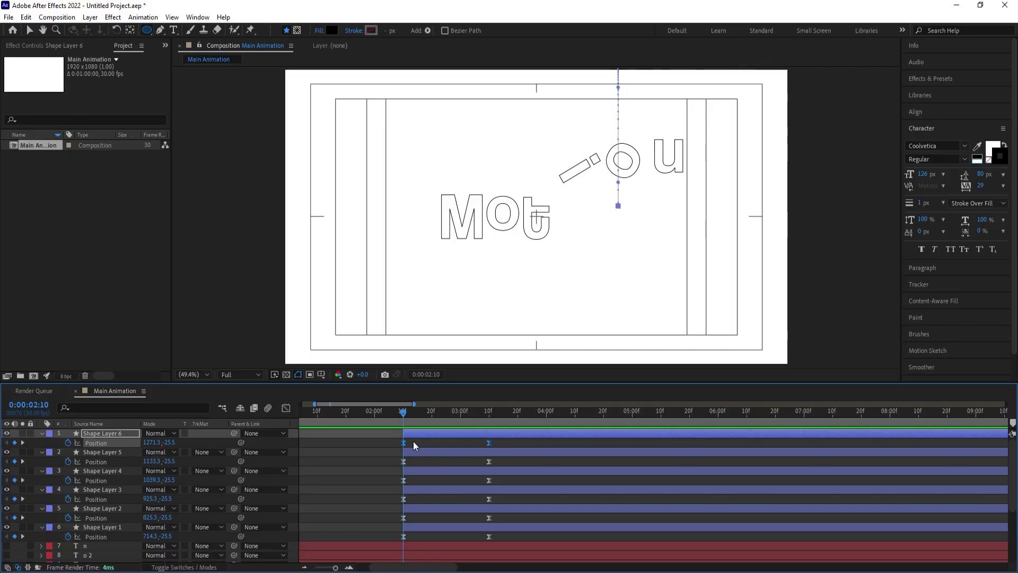
pyautogui.click(412, 442)
pyautogui.press('space')
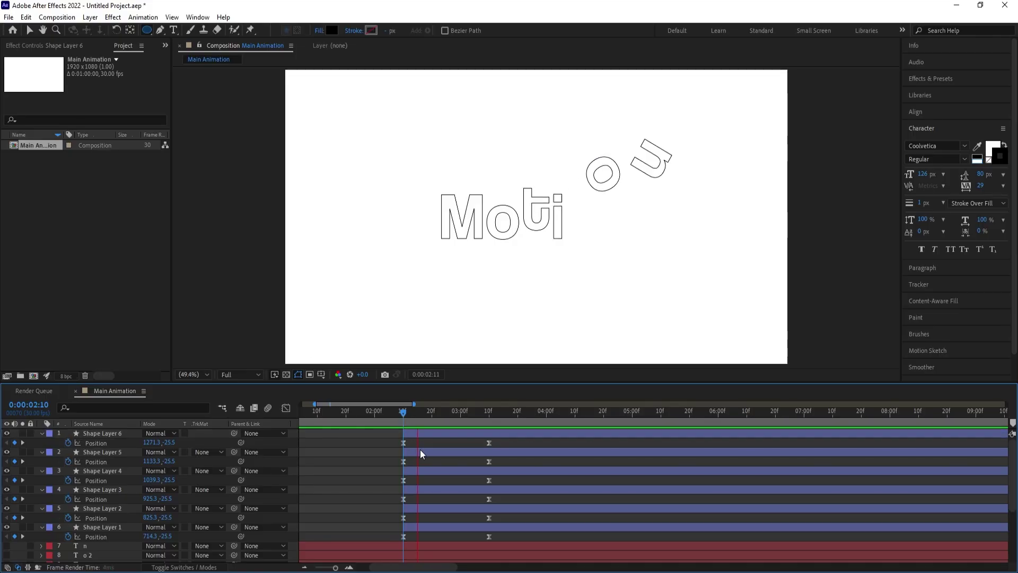
pyautogui.press('space')
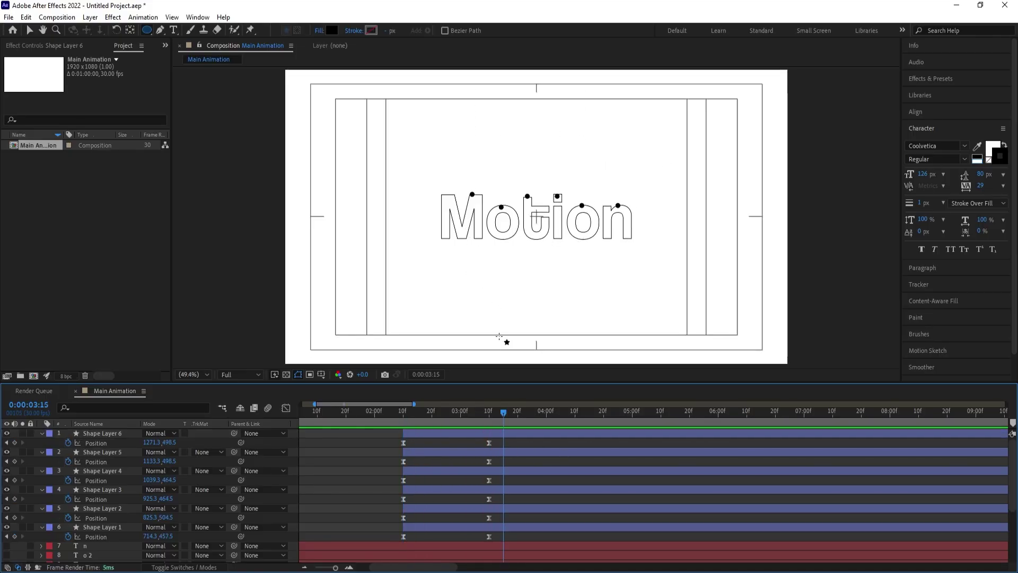
# - Split all six circle layers at 0:00:03:10 and collapse their Position properties in the timeline
pyautogui.click(501, 528)
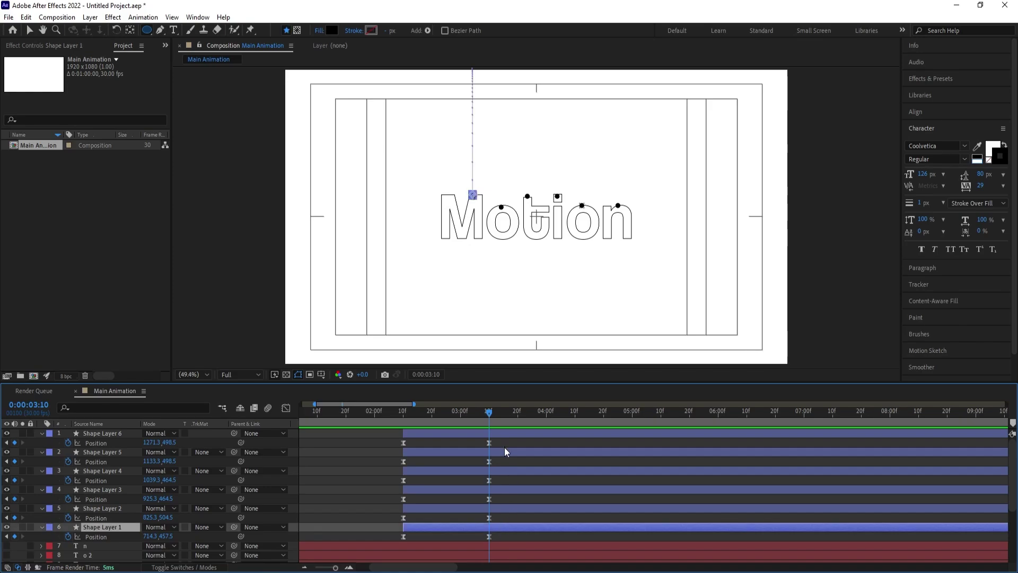
pyautogui.keyDown('shift'); pyautogui.click(492, 434); pyautogui.keyUp('shift')
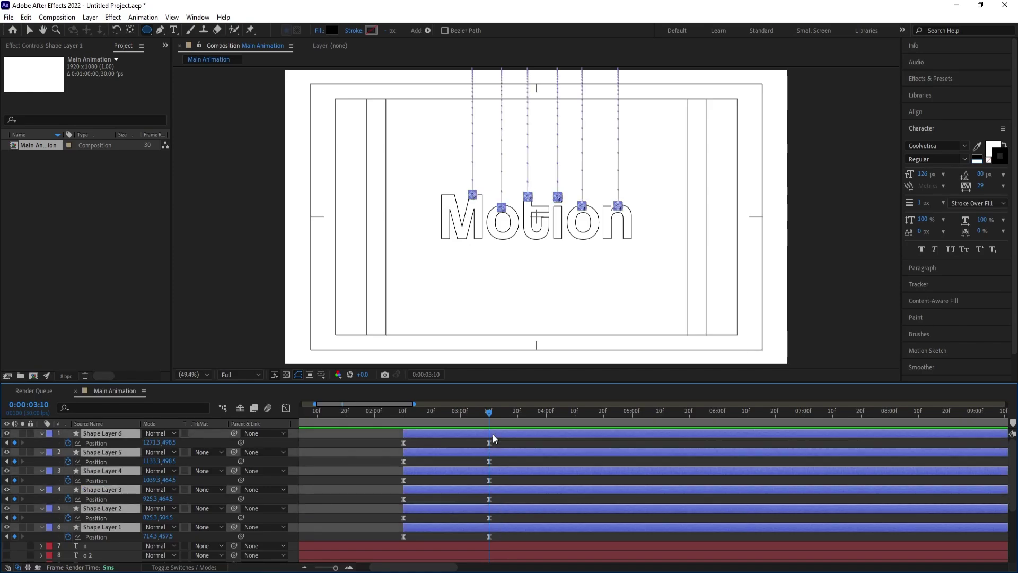
pyautogui.hotkey('ctrl', 'shift', 'd')
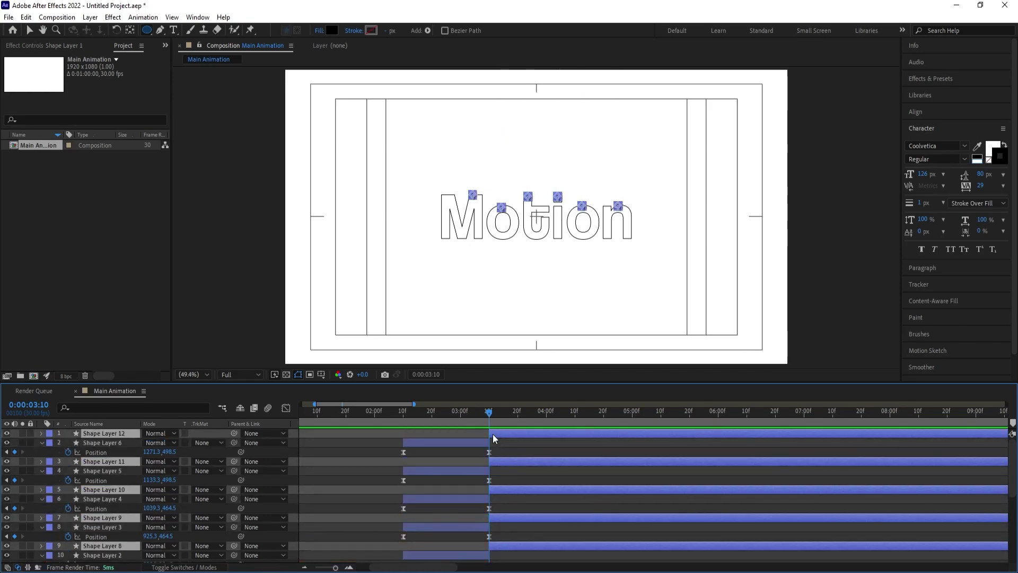
pyautogui.press('p')
pyautogui.scroll(-3, 375, 441)
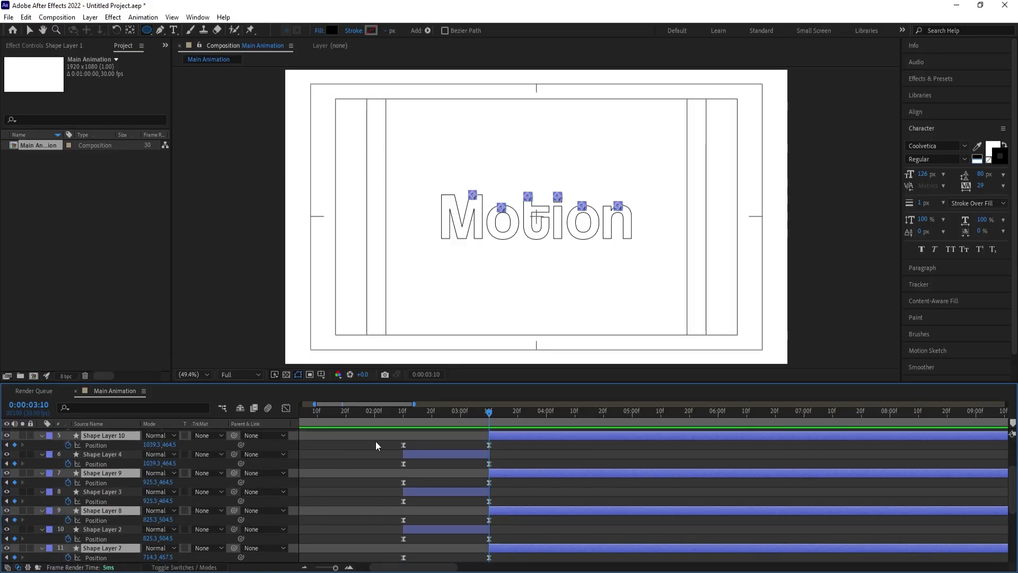
pyautogui.click(383, 443)
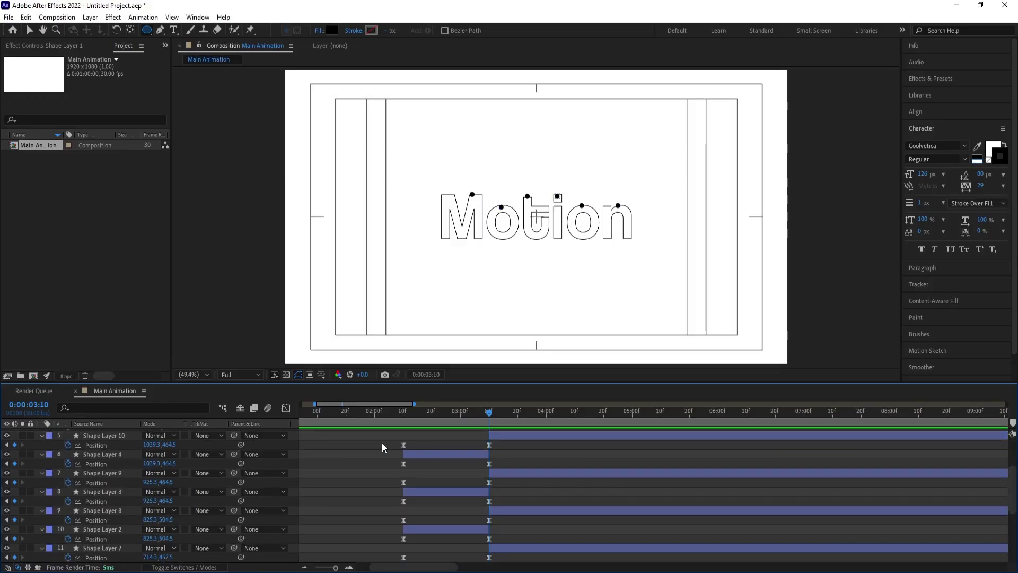
pyautogui.press('p')
pyautogui.scroll(5, 500, 467)
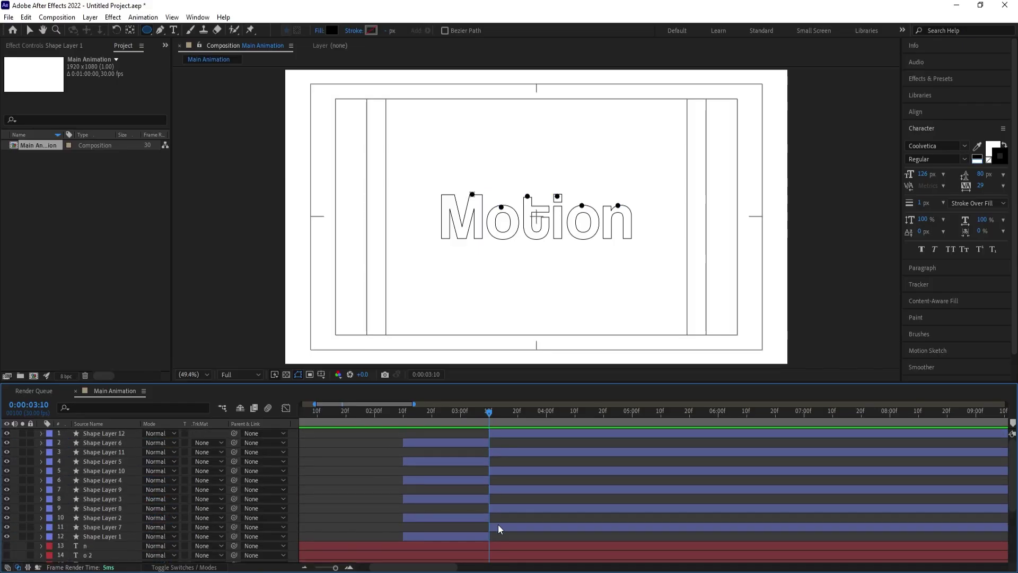
# - Remove the Position keyframes from the six circle layers that start at 0:00:03:10, Shape Layers 7 to 12
pyautogui.click(498, 526)
pyautogui.keyDown('ctrl'); pyautogui.click(498, 507); pyautogui.keyUp('ctrl')
pyautogui.keyDown('ctrl'); pyautogui.click(498, 489); pyautogui.keyUp('ctrl')
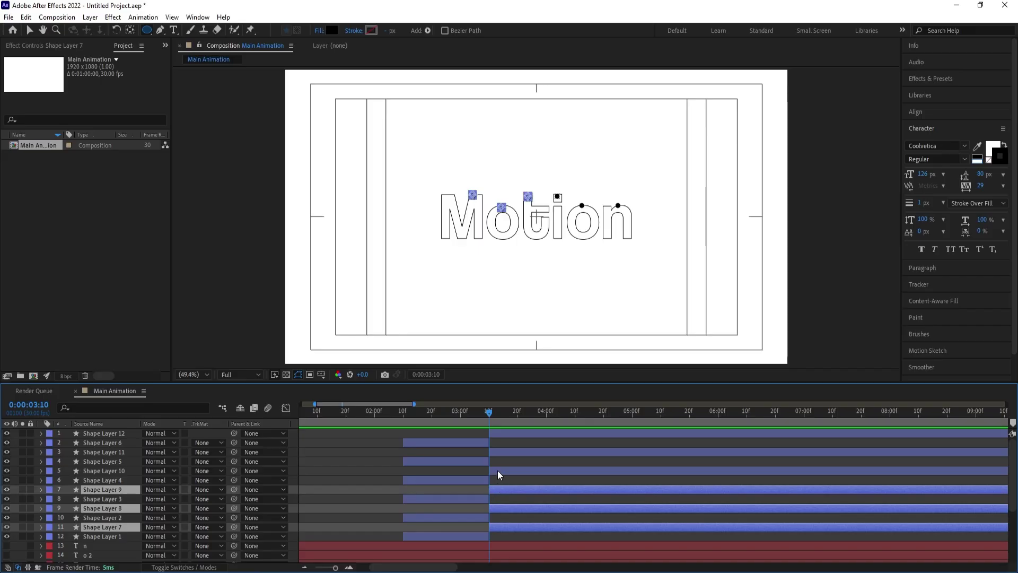
pyautogui.keyDown('ctrl'); pyautogui.click(498, 470); pyautogui.keyUp('ctrl')
pyautogui.keyDown('ctrl'); pyautogui.click(495, 452); pyautogui.keyUp('ctrl')
pyautogui.keyDown('ctrl'); pyautogui.click(497, 433); pyautogui.keyUp('ctrl')
pyautogui.press('p')
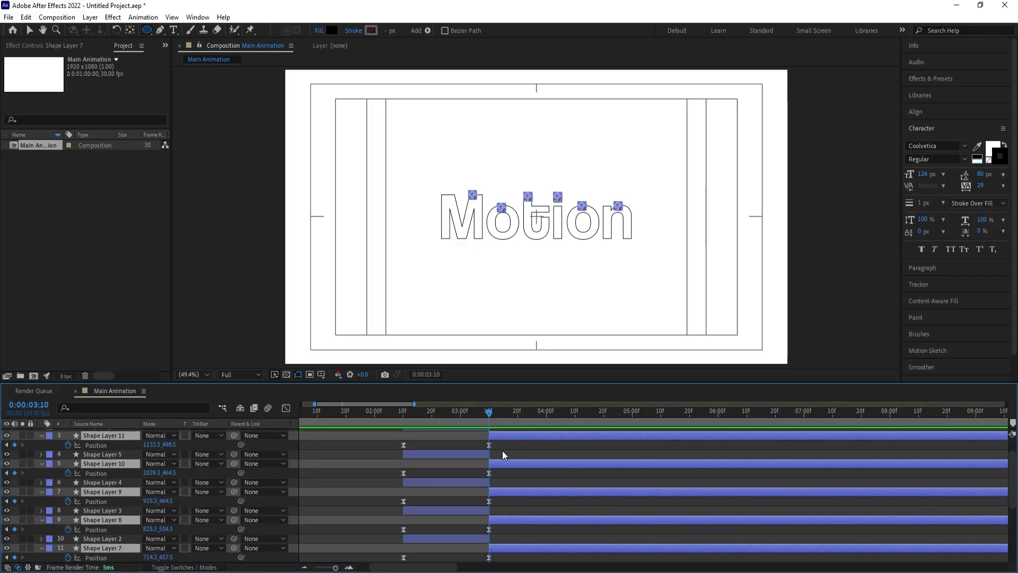
pyautogui.click(504, 450)
pyautogui.scroll(-3, 502, 509)
pyautogui.moveTo(503, 481); pyautogui.dragTo(390, 346)
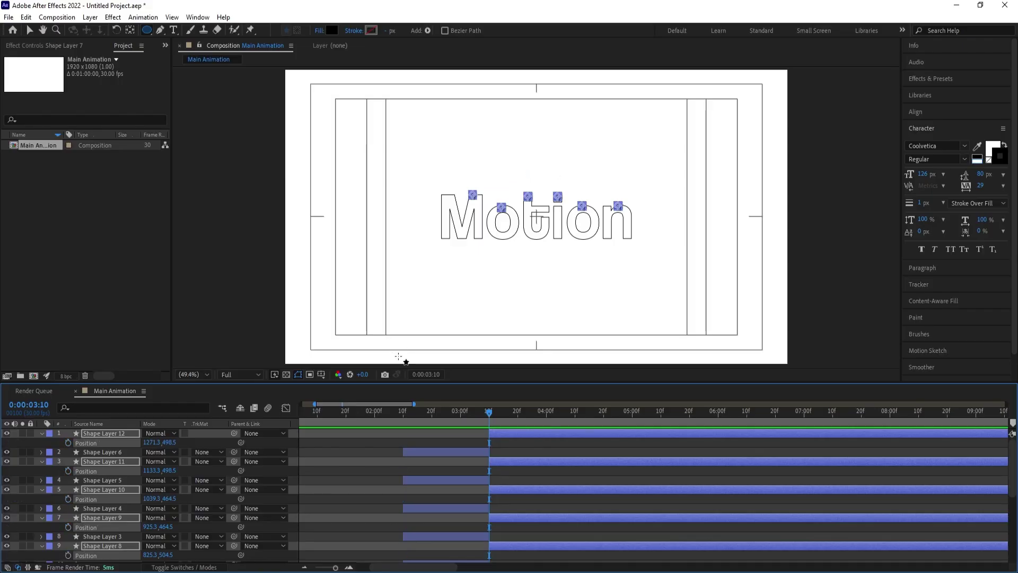
# - Keyframe the Scale of Shape Layers 7 to 12 from 100% at 0:00:03:10 to 2360% at 0:00:04:11
pyautogui.press('s')
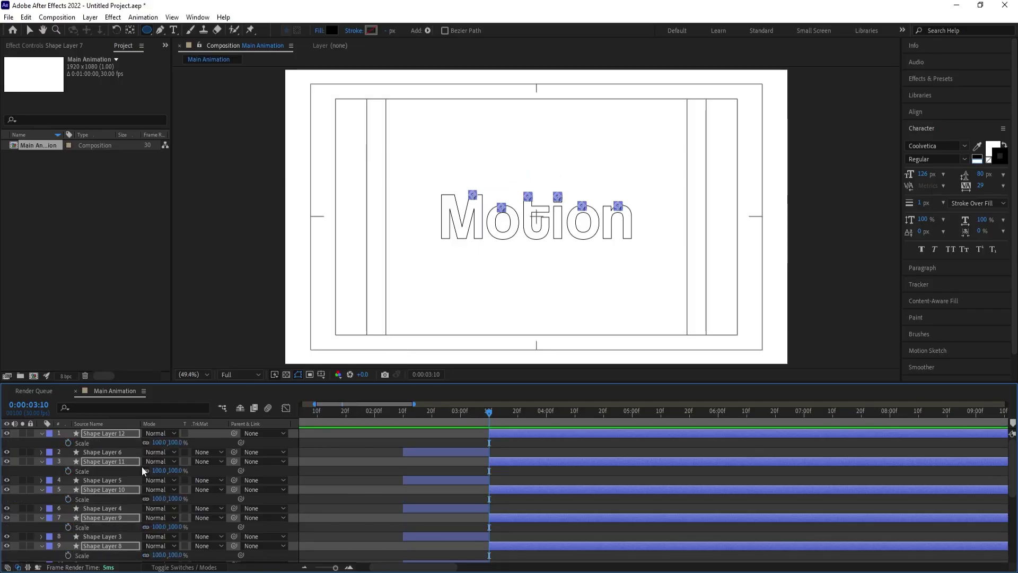
pyautogui.click(68, 442)
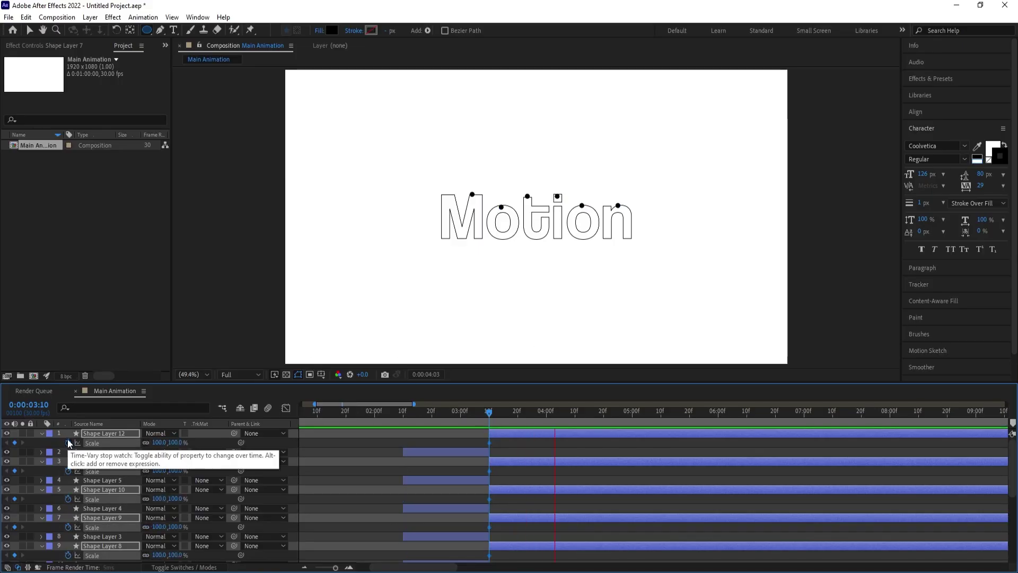
pyautogui.hotkey('shift', 'pagedown')
pyautogui.hotkey('shift', 'pagedown')
pyautogui.hotkey('shift', 'pagedown')
pyautogui.press('pagedown')
pyautogui.moveTo(159, 442); pyautogui.dragTo(975, 55)
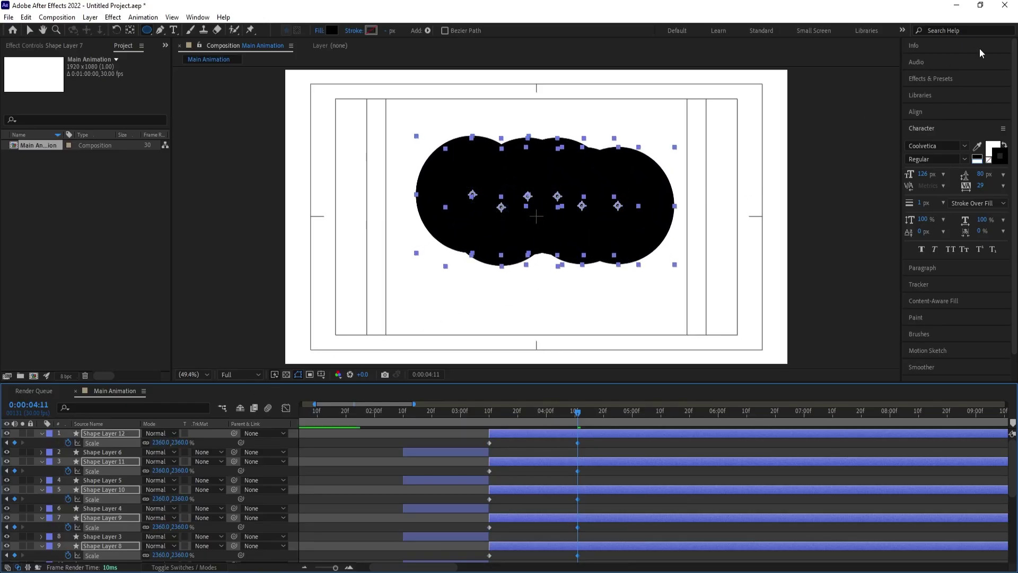
# - Apply Easy Ease to the Scale keyframes of Shape Layers 7 to 12 and shift their speed curve's peak towards the start
pyautogui.scroll(-3, 616, 488)
pyautogui.moveTo(589, 501); pyautogui.dragTo(459, 314)
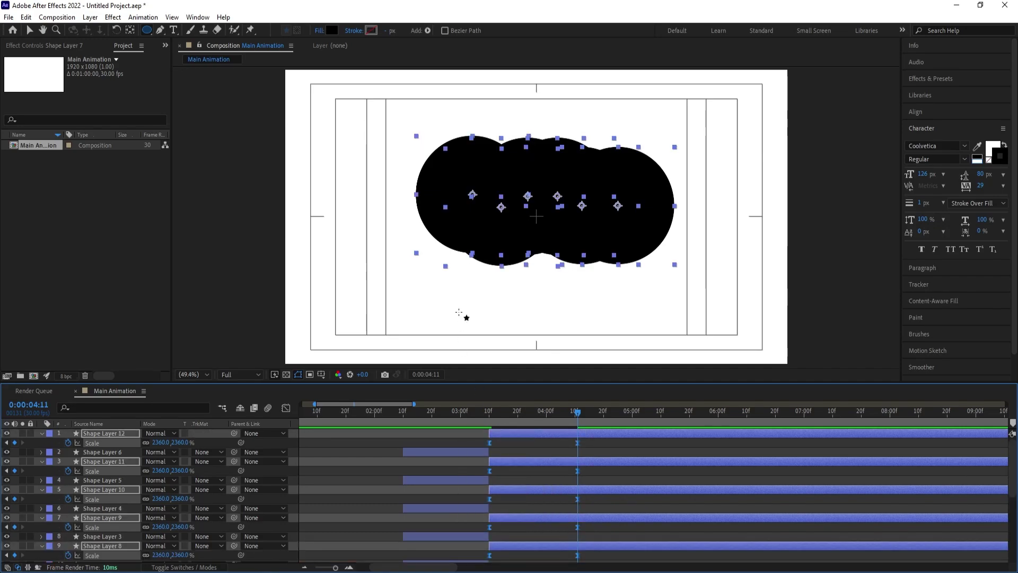
pyautogui.click(286, 407)
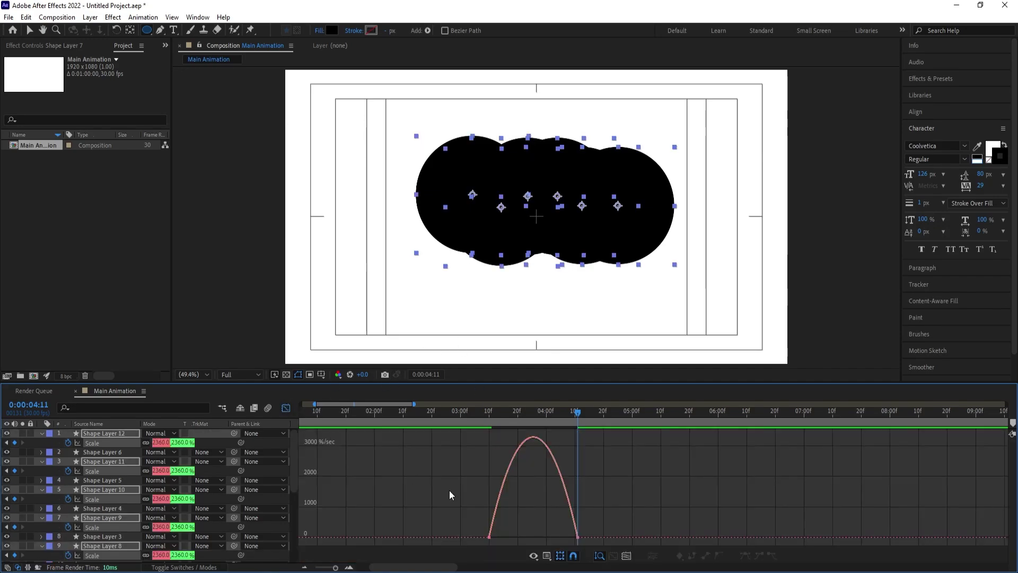
pyautogui.moveTo(607, 495); pyautogui.dragTo(482, 542)
pyautogui.moveTo(563, 533); pyautogui.dragTo(510, 536)
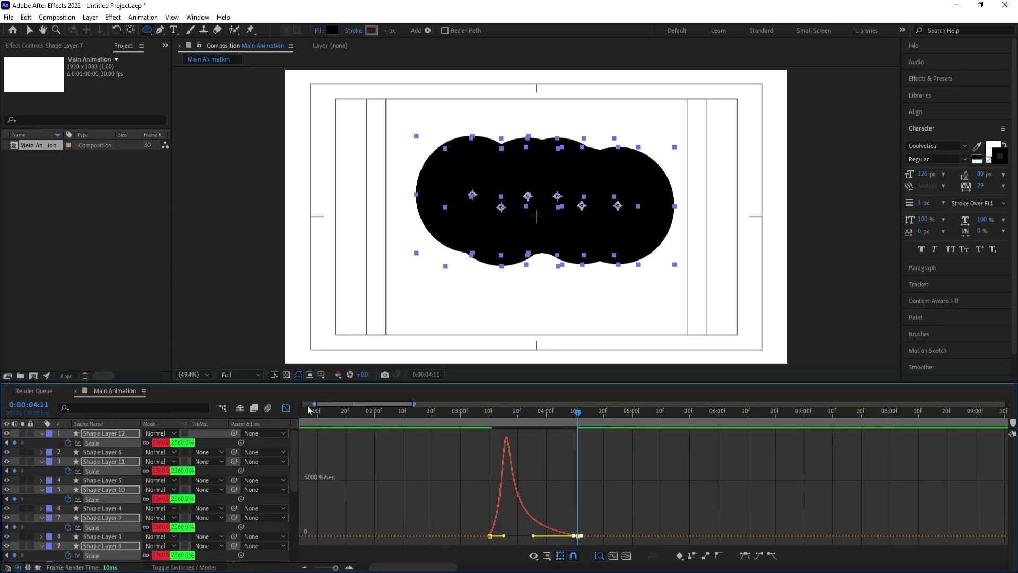
pyautogui.click(289, 409)
pyautogui.click(466, 410)
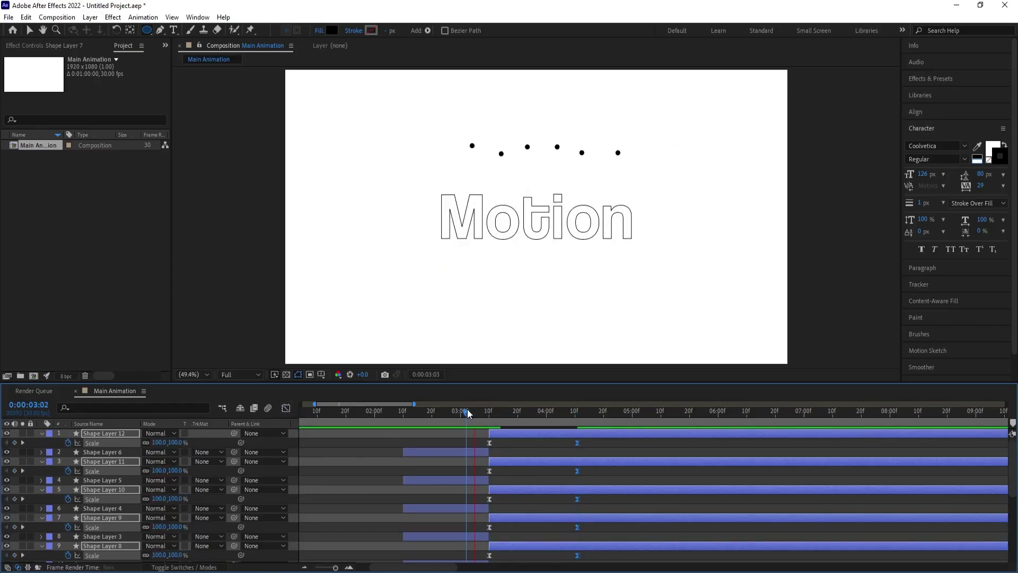
pyautogui.moveTo(466, 409); pyautogui.dragTo(548, 508)
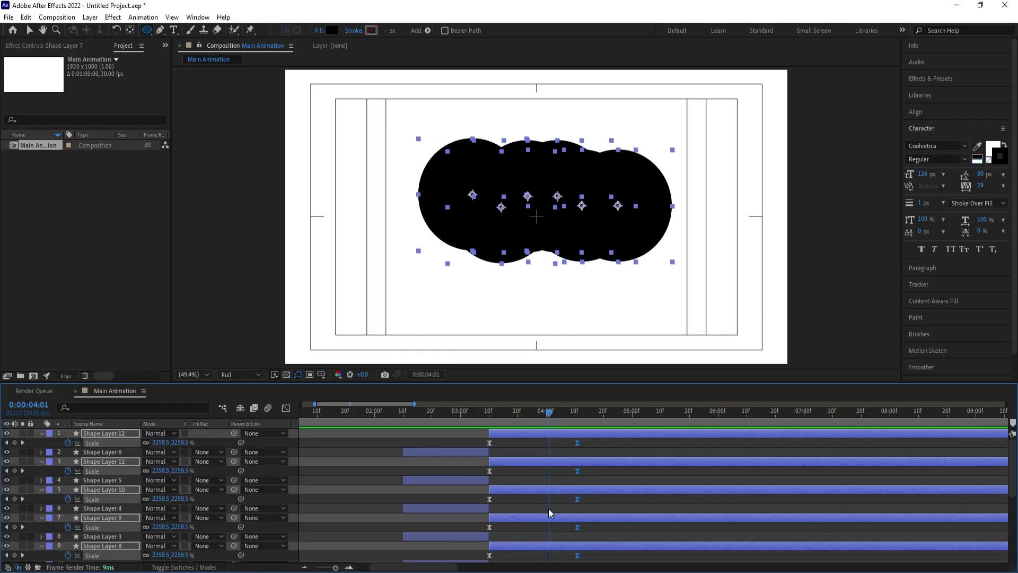
# - Steepen the start of the circles' Scale speed curve for a sudden burst and collapse the layers' properties
pyautogui.scroll(-3, 574, 493)
pyautogui.click(286, 408)
pyautogui.moveTo(454, 489); pyautogui.dragTo(488, 535)
pyautogui.click(456, 413)
pyautogui.press('space')
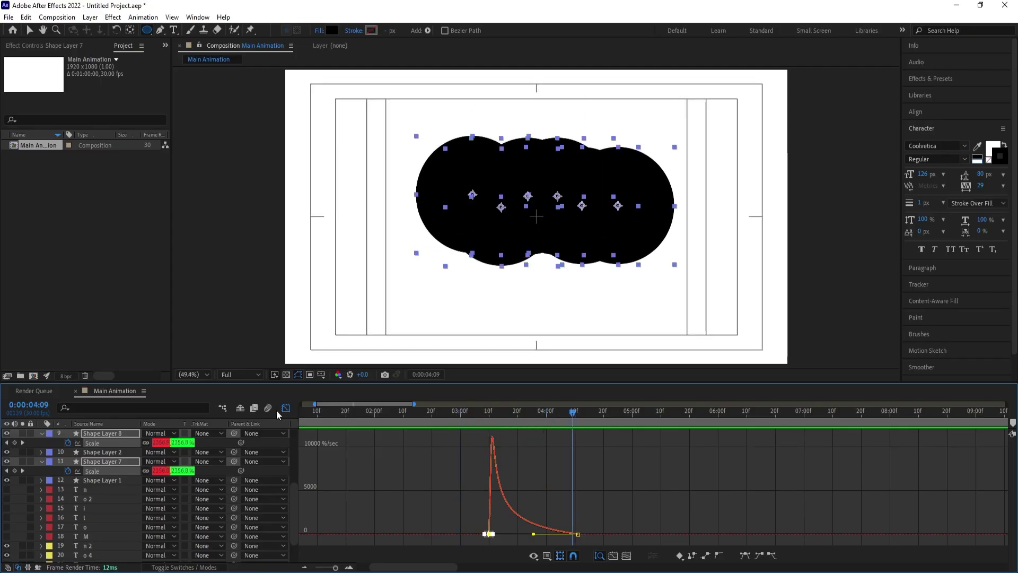
pyautogui.click(286, 408)
pyautogui.click(502, 449)
pyautogui.scroll(-1, 502, 446)
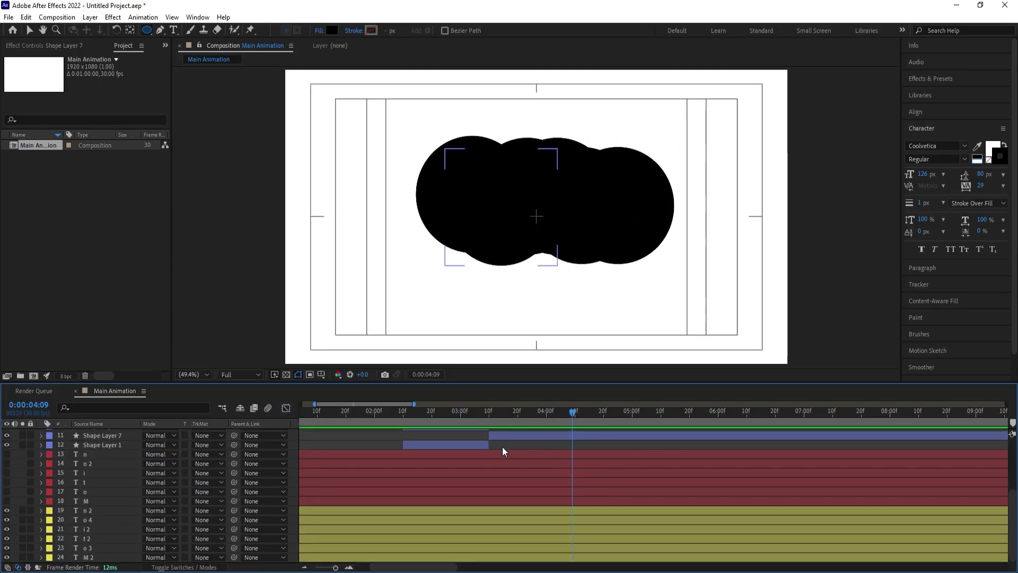
# - Show the filled "M" text layer and place it directly beneath Shape Layer 7, starting at 0:00:03:10
pyautogui.click(496, 437)
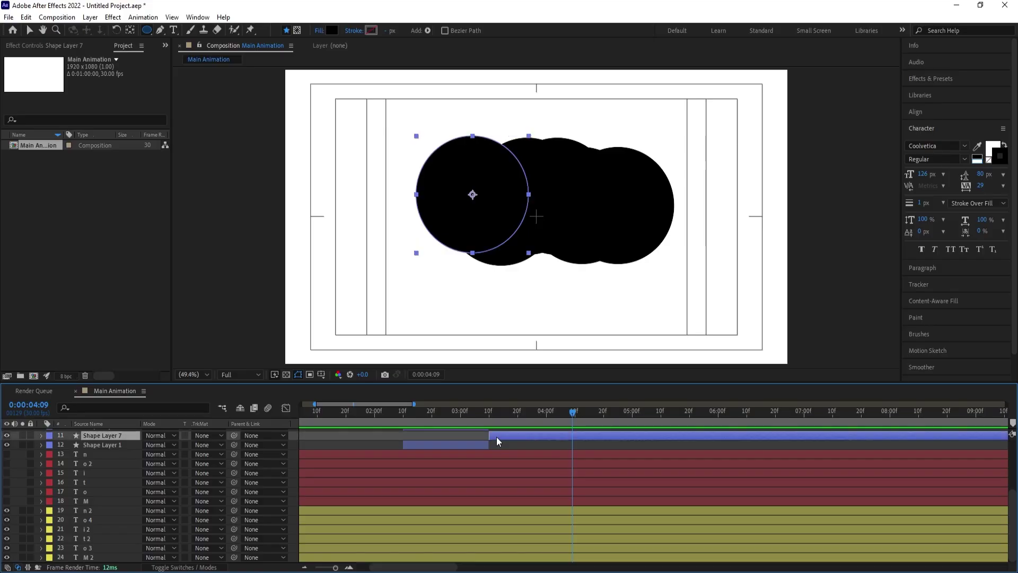
pyautogui.press('i')
pyautogui.click(86, 501)
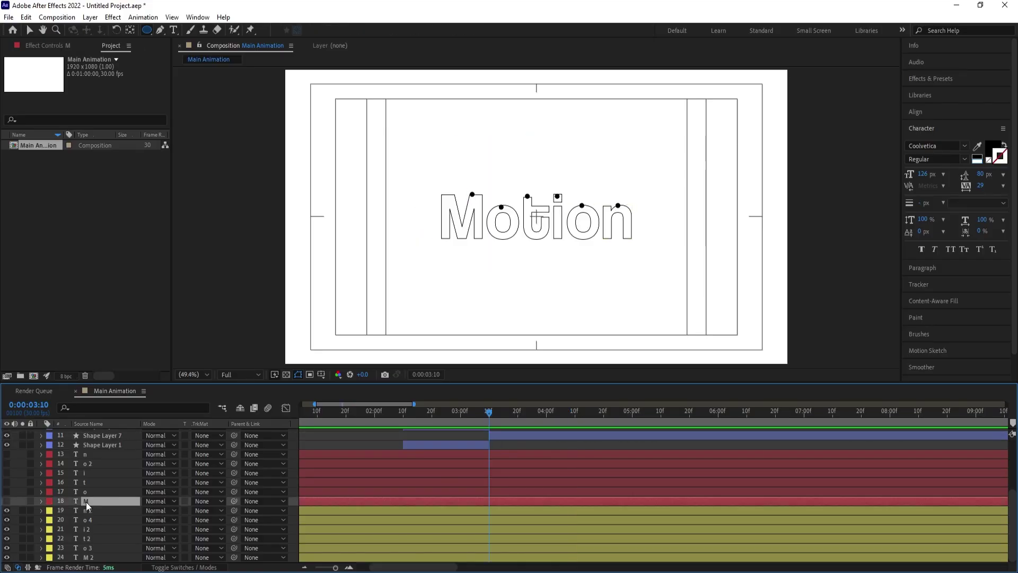
pyautogui.click(7, 501)
pyautogui.moveTo(77, 503); pyautogui.dragTo(91, 440)
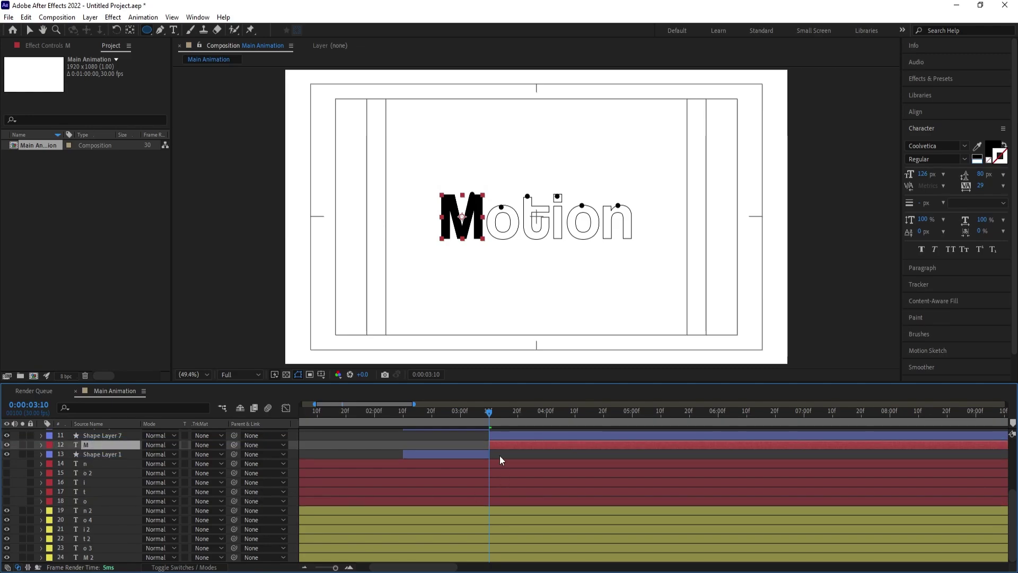
# - Set the filled "M" layer's track matte to Alpha Matte "Shape Layer 7" and preview the fill
pyautogui.scroll(2, 499, 456)
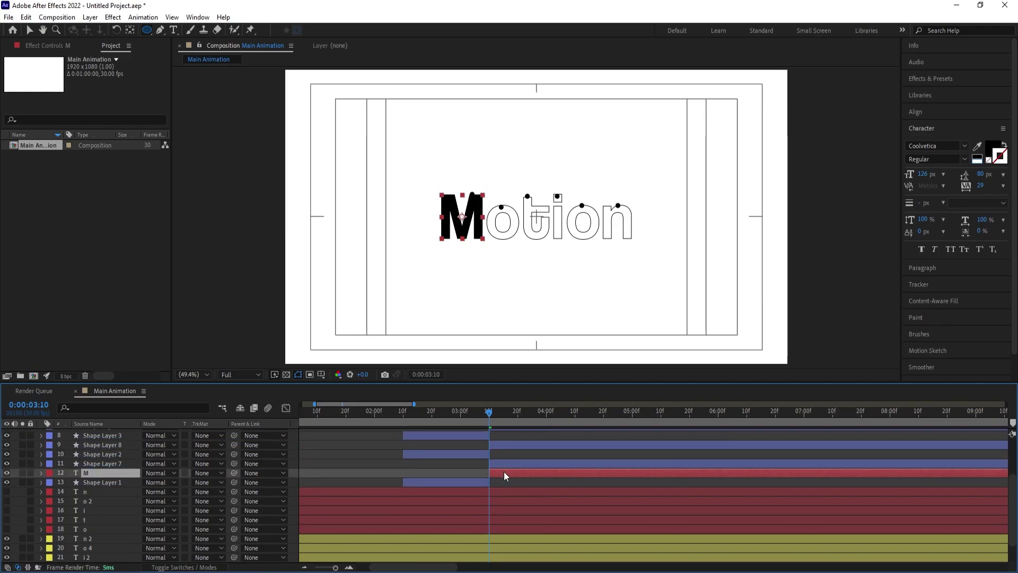
pyautogui.click(195, 474)
pyautogui.click(228, 498)
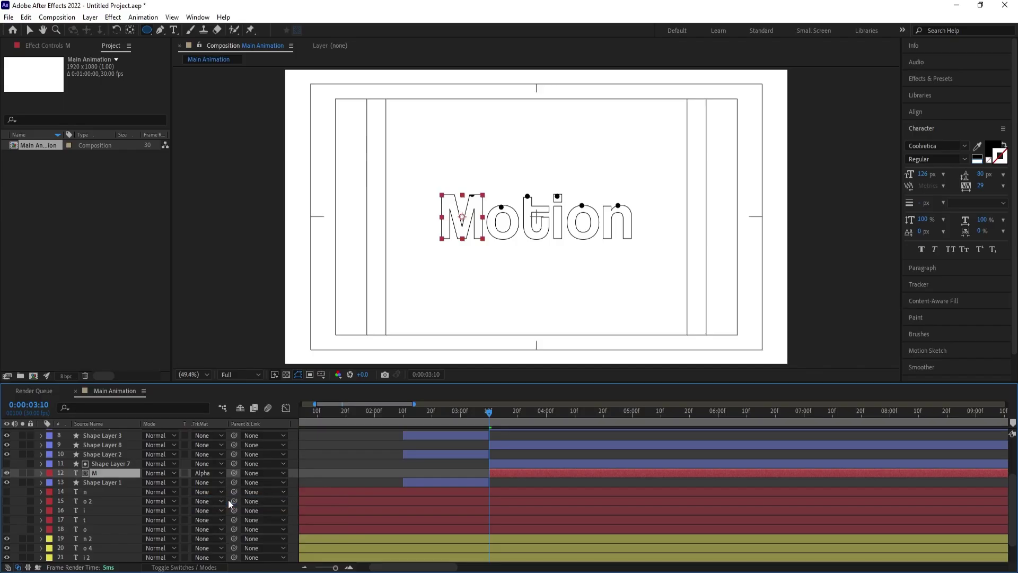
pyautogui.press('space')
pyautogui.press('space')
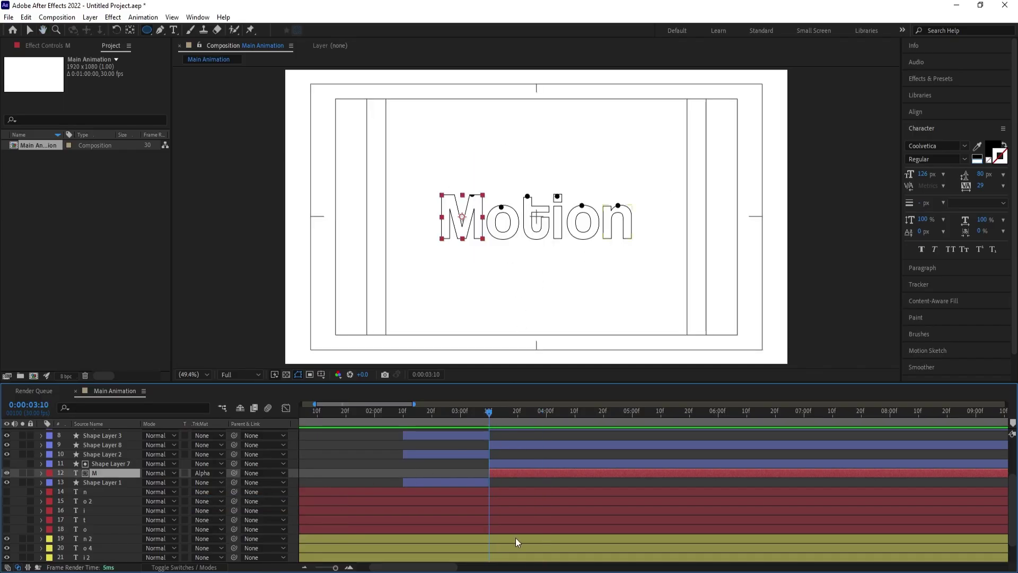
# - Show the filled "o" layer and place it beneath Shape Layer 8, starting at 0:00:03:10, with that circle as its alpha matte
pyautogui.click(85, 529)
pyautogui.click(6, 530)
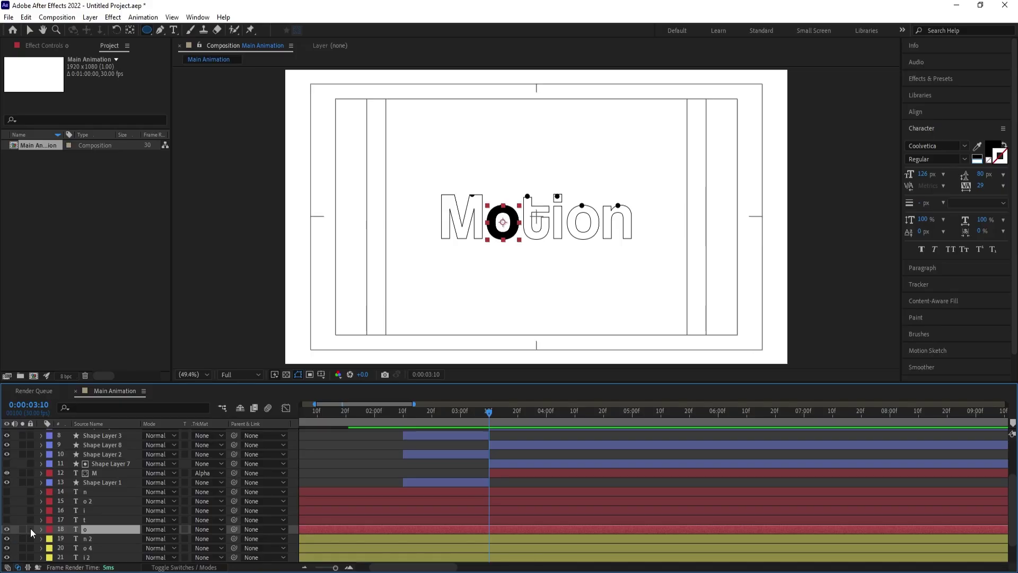
pyautogui.press('Delete')
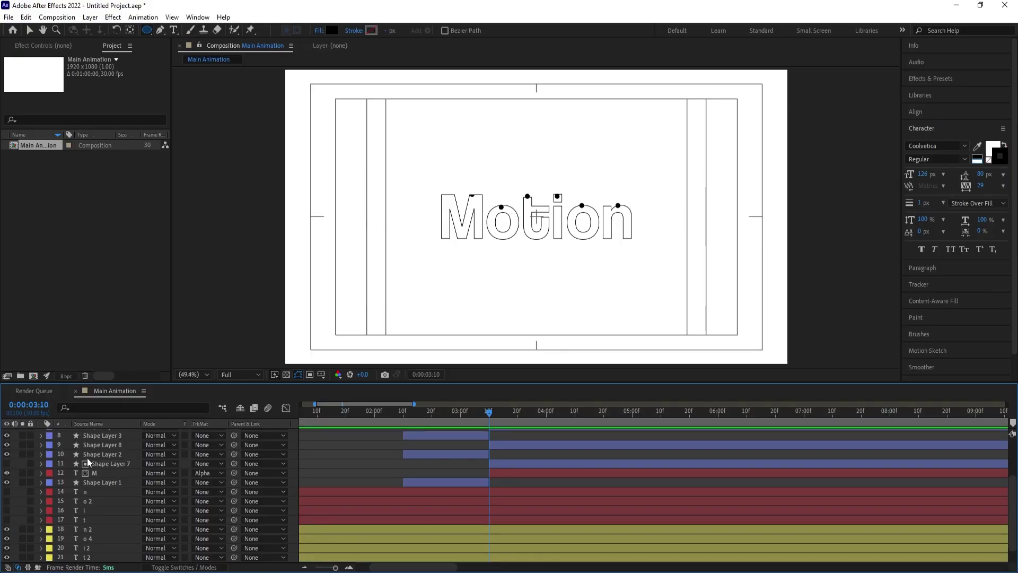
pyautogui.click(412, 454)
pyautogui.hotkey('ctrl', 'v')
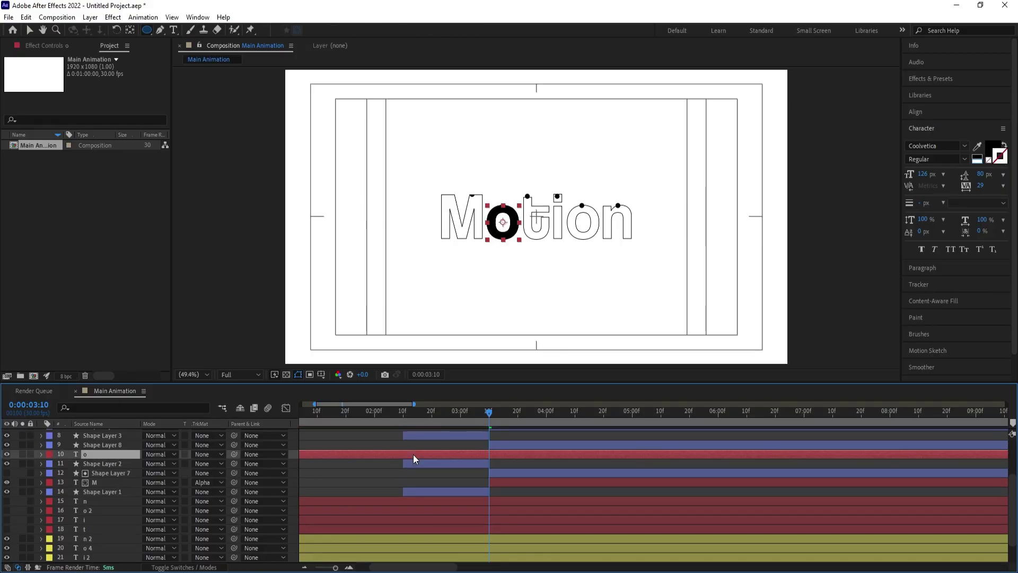
pyautogui.hotkey('alt', '[')
pyautogui.click(212, 455)
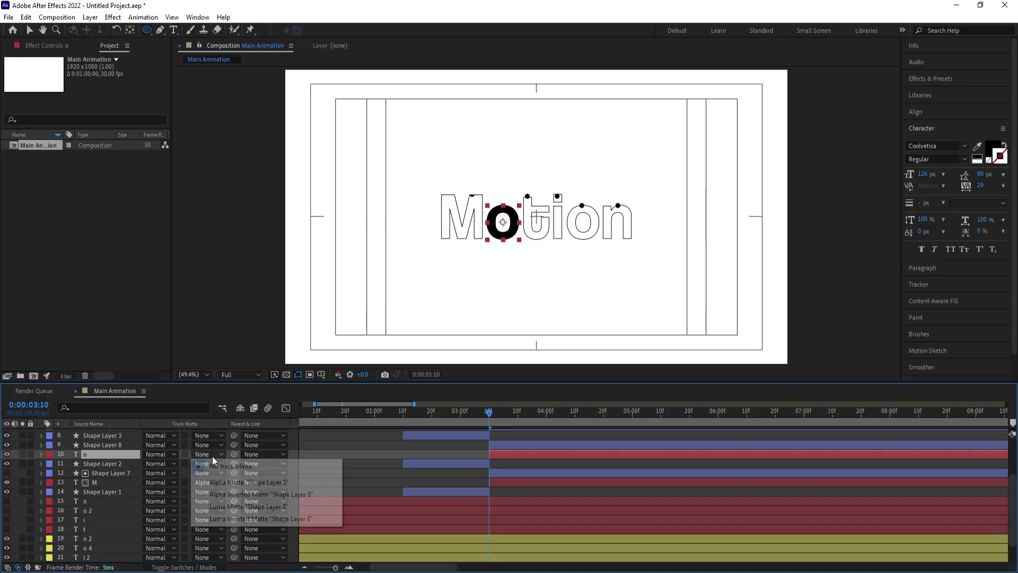
pyautogui.click(218, 482)
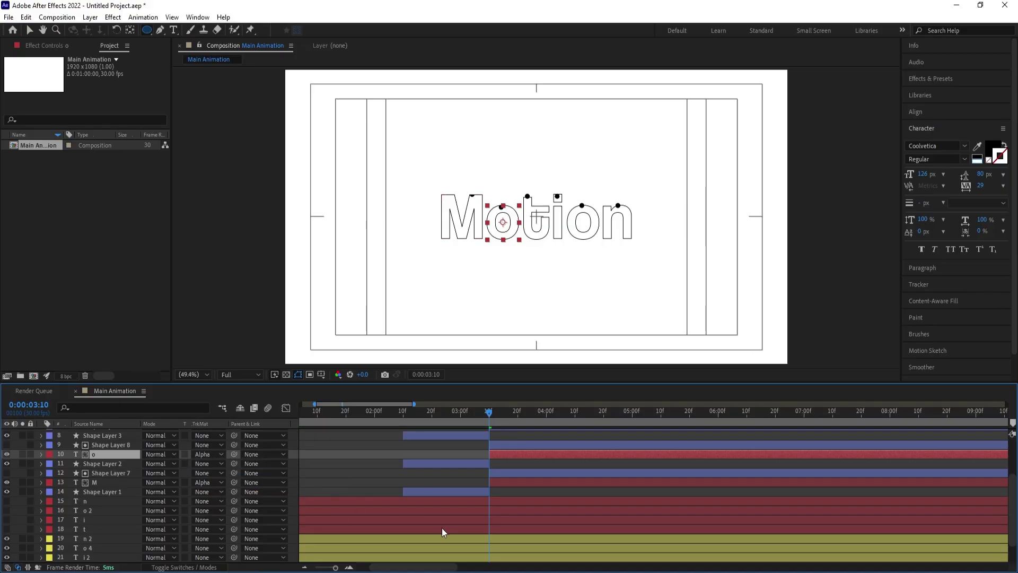
# - Move the filled "t" layer beneath Shape Layer 9, starting at 0:00:03:10, with that circle as its alpha matte
pyautogui.click(441, 527)
pyautogui.hotkey('ctrl', 'x')
pyautogui.scroll(1, 541, 465)
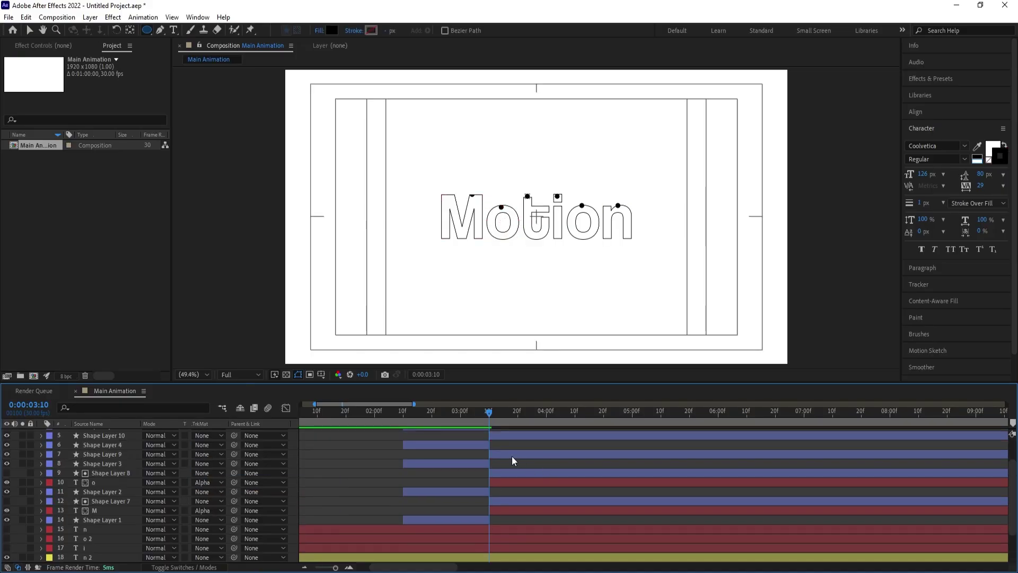
pyautogui.click(487, 463)
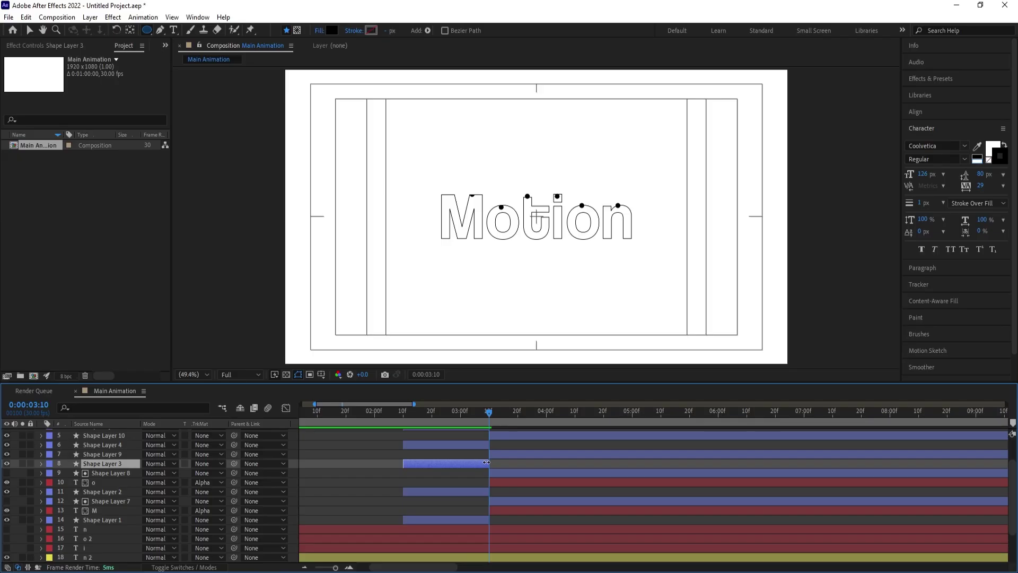
pyautogui.hotkey('ctrl', 'v')
pyautogui.hotkey('alt', '[')
pyautogui.click(203, 465)
pyautogui.click(228, 484)
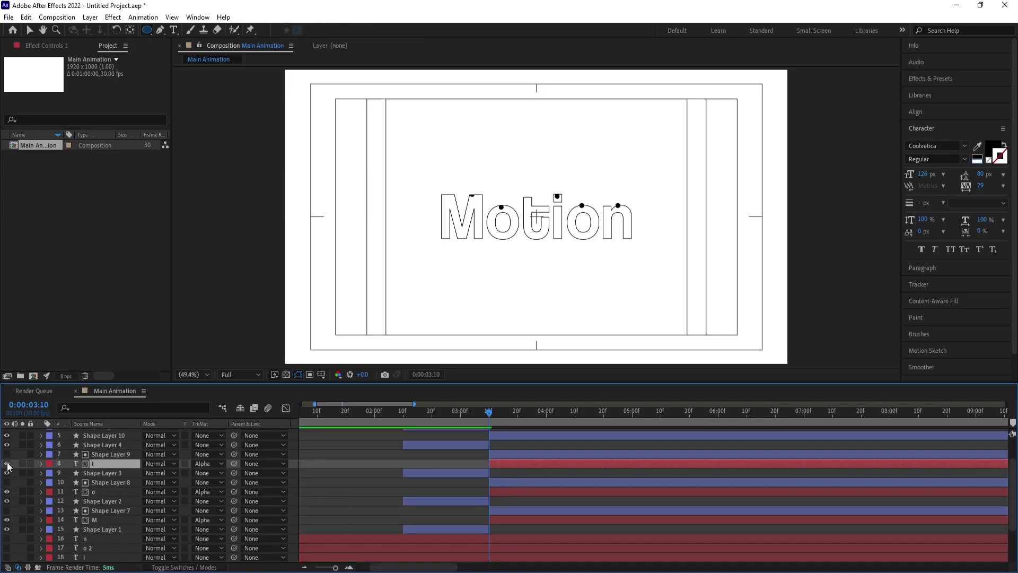
# - Move the filled "i" layer beneath Shape Layer 10, starting at 0:00:03:10, with that circle as its alpha matte
pyautogui.scroll(-2, 446, 520)
pyautogui.click(453, 501)
pyautogui.hotkey('ctrl', 'shift', 'a')
pyautogui.scroll(4, 497, 492)
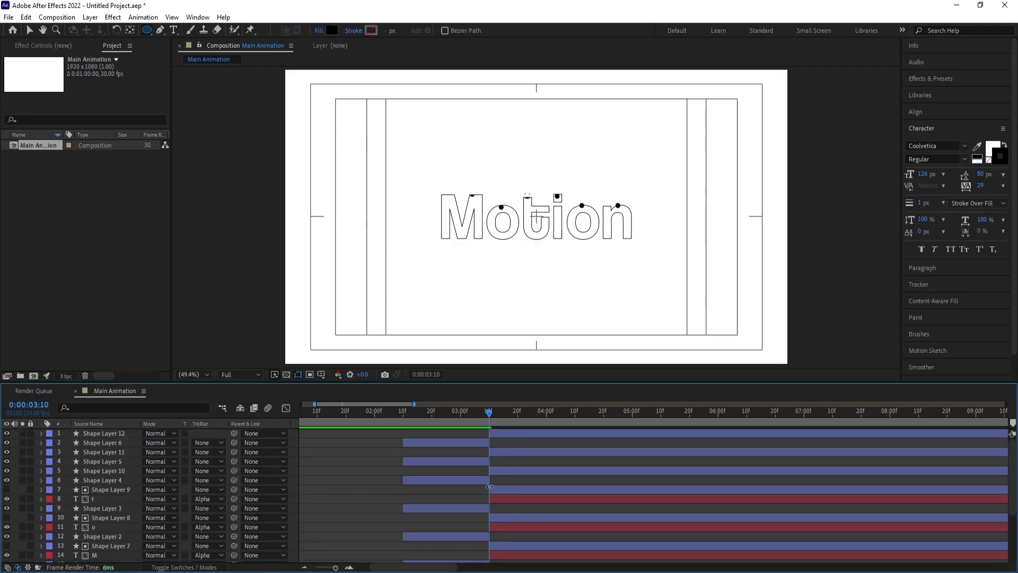
pyautogui.click(484, 480)
pyautogui.hotkey('ctrl', 'v')
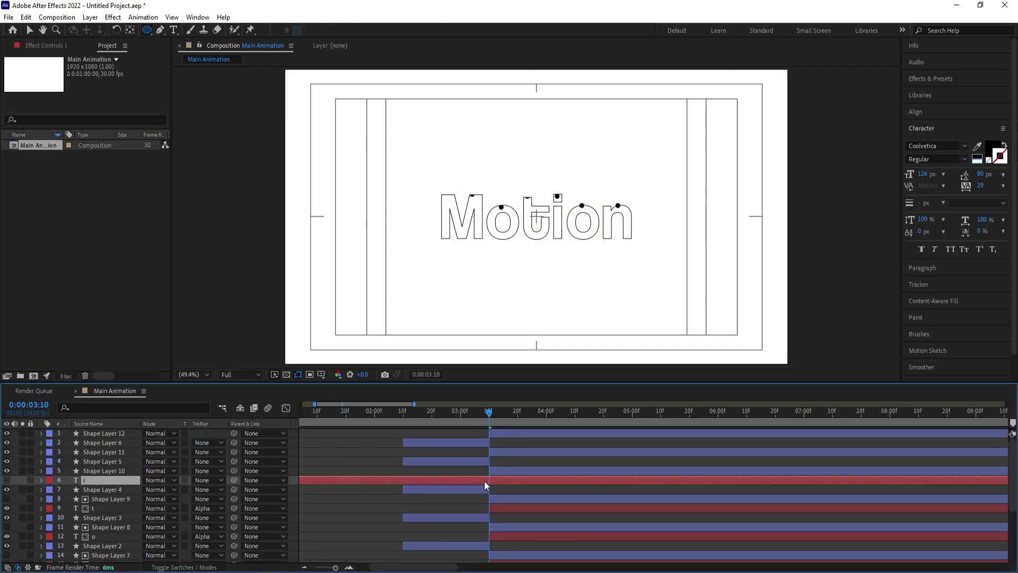
pyautogui.hotkey('alt', '[')
pyautogui.click(208, 479)
pyautogui.click(235, 504)
# - Move the filled "o 2" layer beneath Shape Layer 11, starting at 0:00:03:10, with that circle as its alpha matte
pyautogui.scroll(-3, 396, 494)
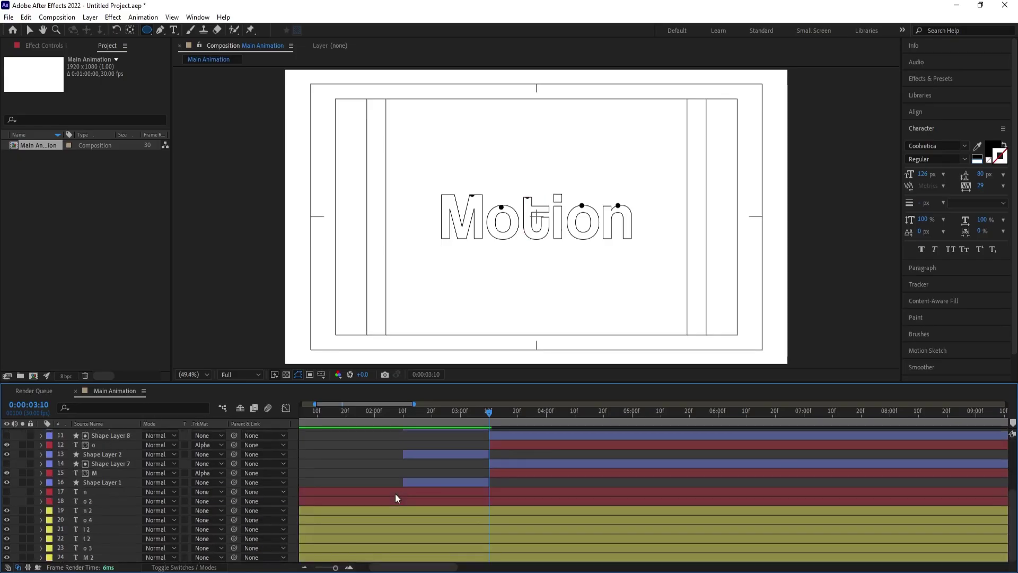
pyautogui.click(428, 501)
pyautogui.hotkey('ctrl', 'shift', 'a')
pyautogui.scroll(3, 428, 498)
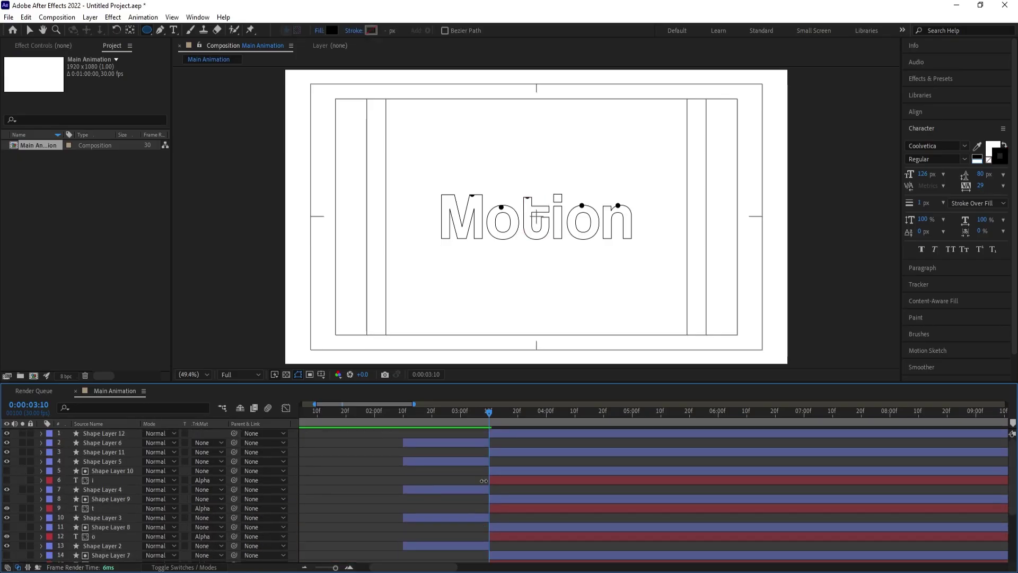
pyautogui.click(479, 460)
pyautogui.hotkey('ctrl', 'v')
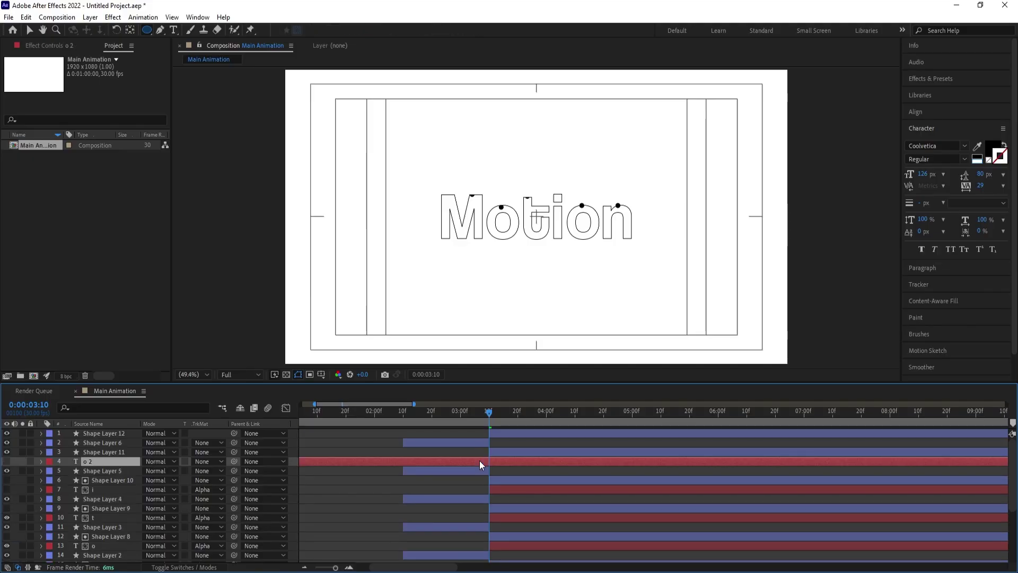
pyautogui.hotkey('alt', '[')
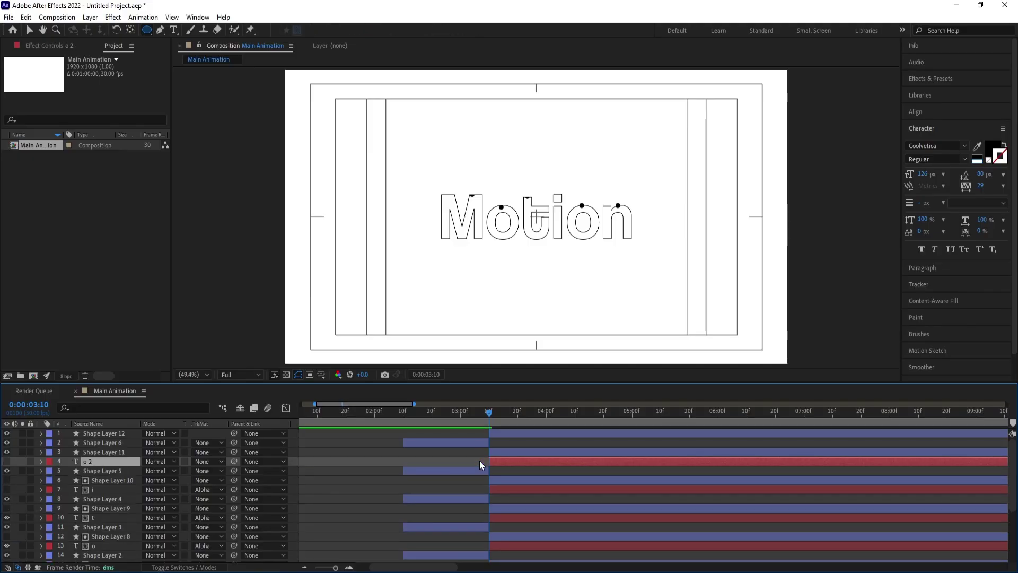
pyautogui.click(218, 461)
pyautogui.click(254, 487)
# - Move the filled "n" layer beneath Shape Layer 12, starting at 0:00:03:10, with that circle as its alpha matte, and preview the fills
pyautogui.scroll(-4, 547, 498)
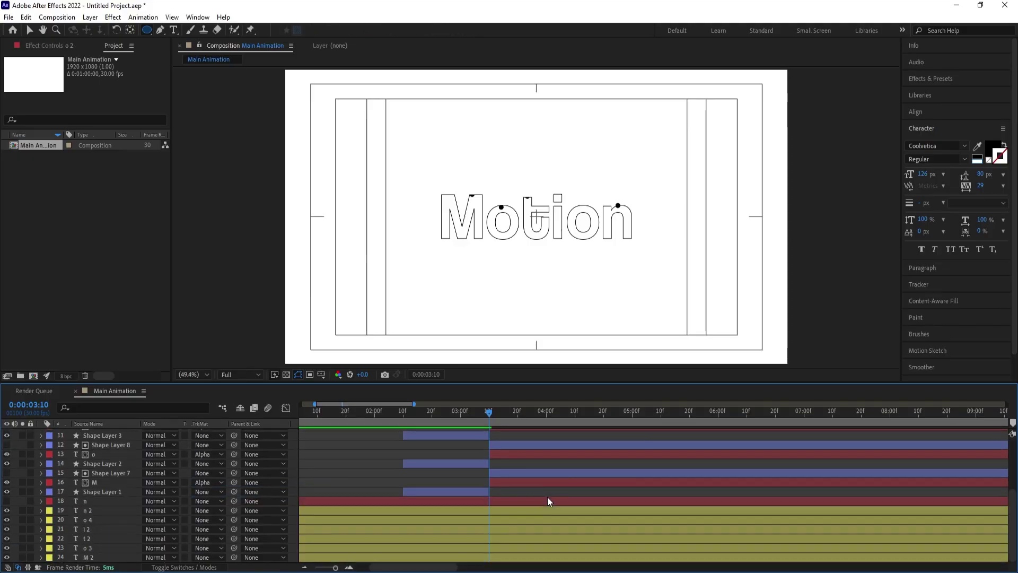
pyautogui.click(483, 501)
pyautogui.hotkey('ctrl', 'shift', 'a')
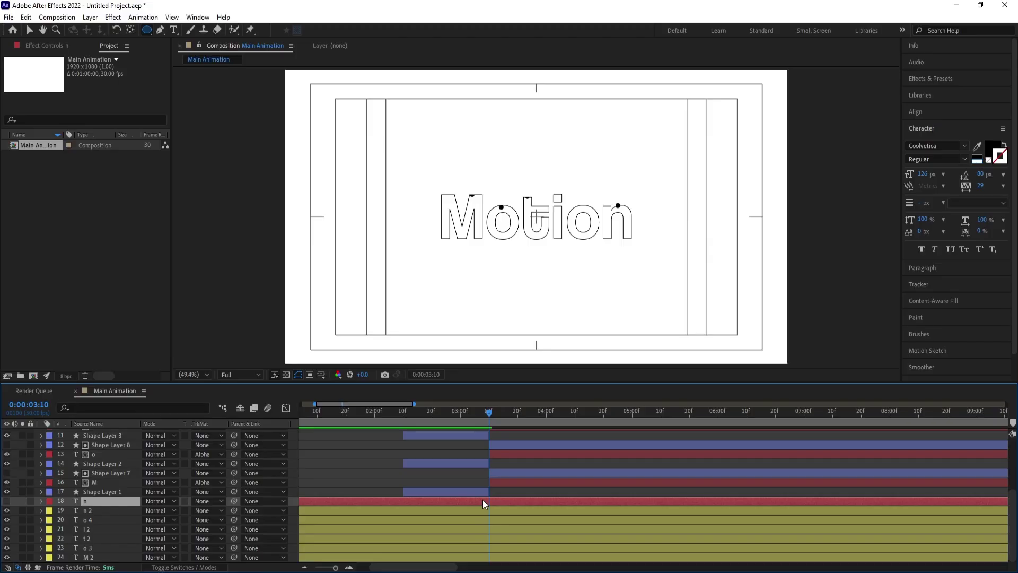
pyautogui.scroll(4, 511, 498)
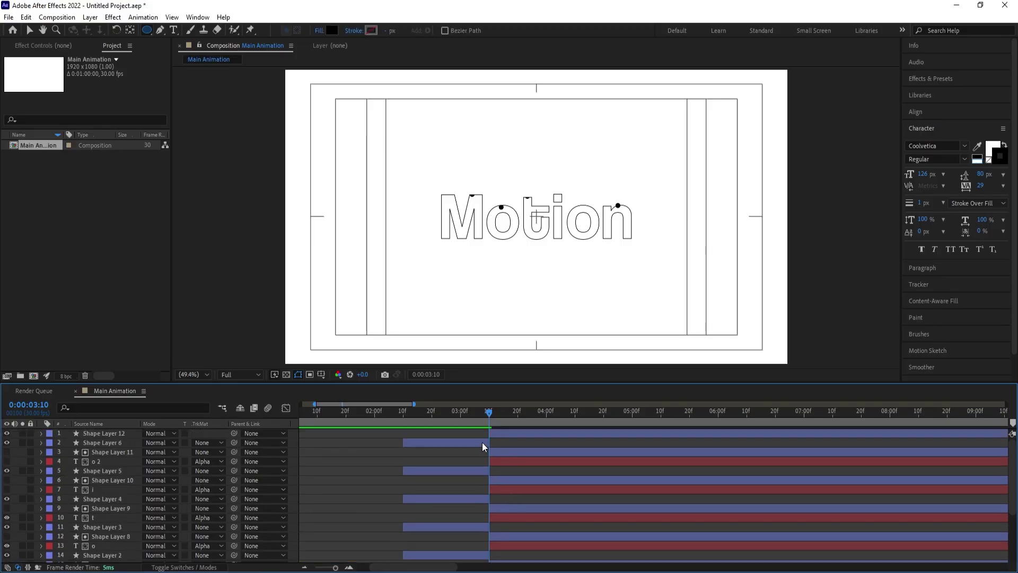
pyautogui.click(482, 442)
pyautogui.hotkey('ctrl', 'v')
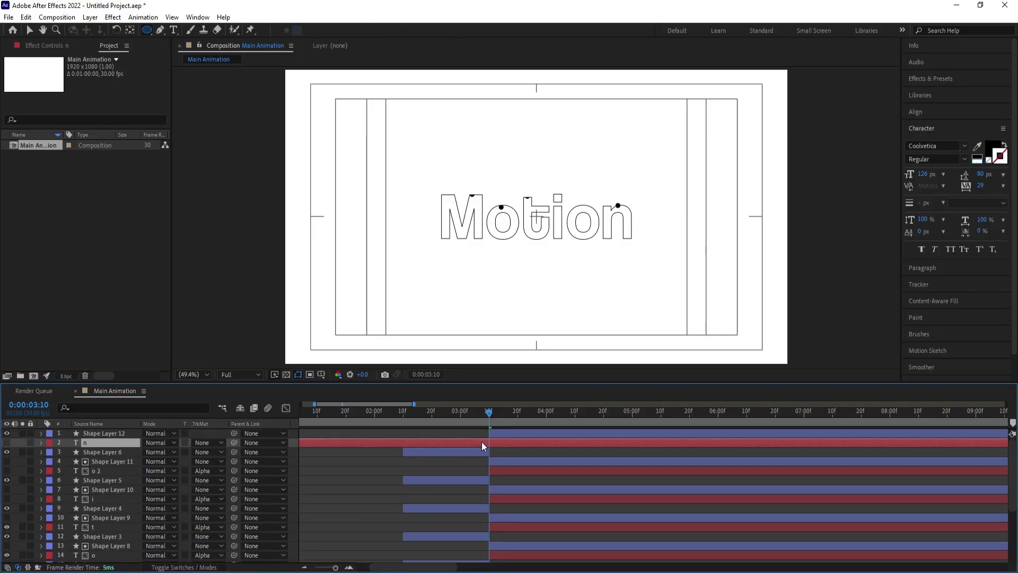
pyautogui.hotkey('alt', '[')
pyautogui.click(216, 442)
pyautogui.click(223, 470)
pyautogui.moveTo(430, 424); pyautogui.dragTo(392, 403)
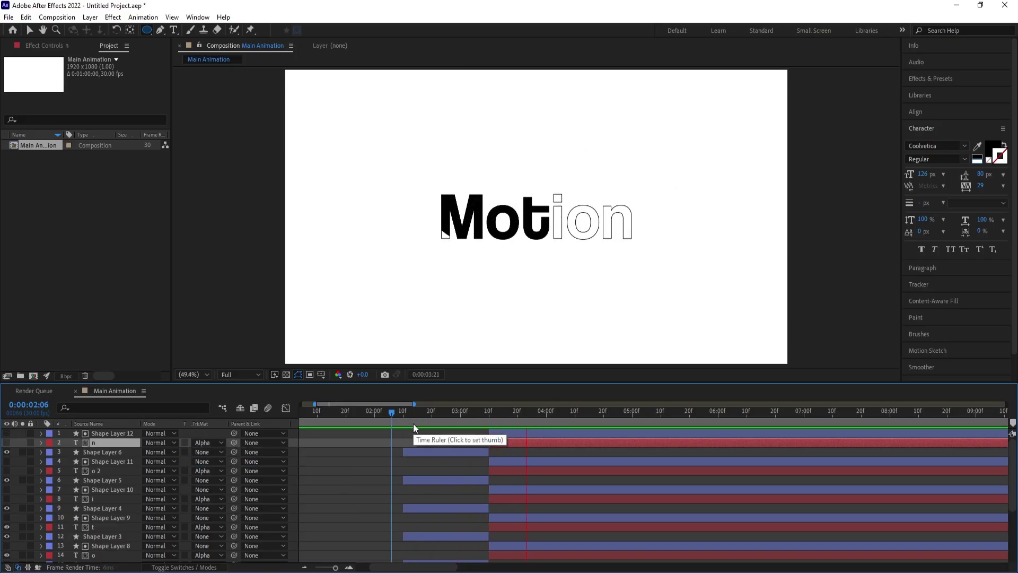
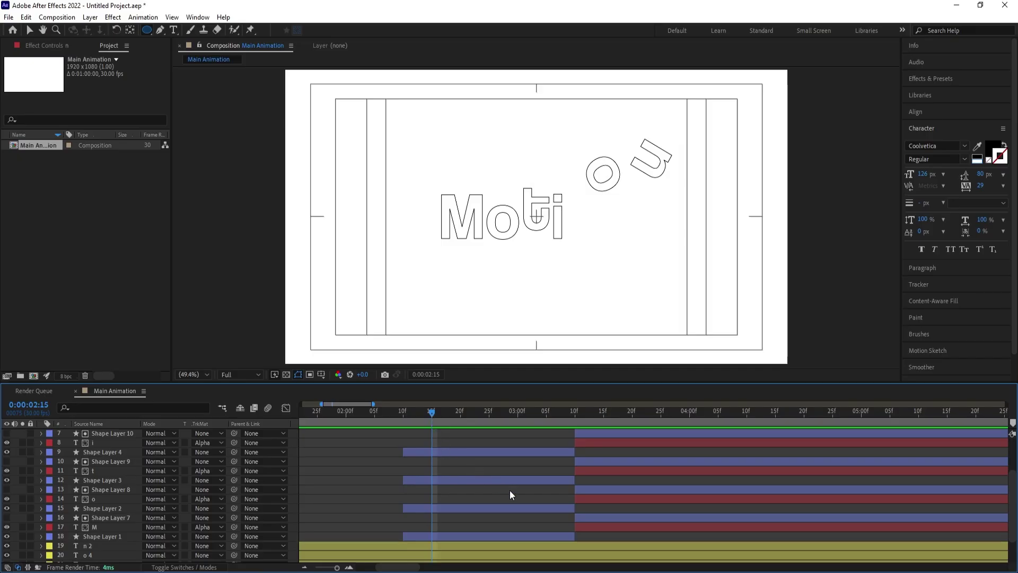
# - Shift Shape Layer 2, the filled "o" and its matte Shape Layer 8 together so Shape Layer 2 starts at 0:00:02:15
pyautogui.click(570, 508)
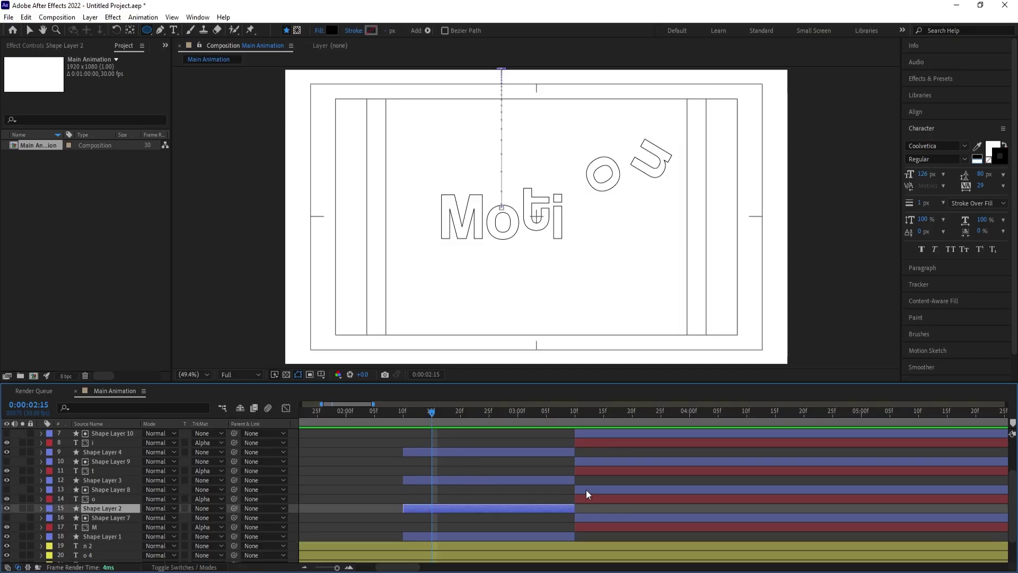
pyautogui.keyDown('shift'); pyautogui.click(586, 489); pyautogui.keyUp('shift')
pyautogui.moveTo(419, 508); pyautogui.dragTo(448, 510)
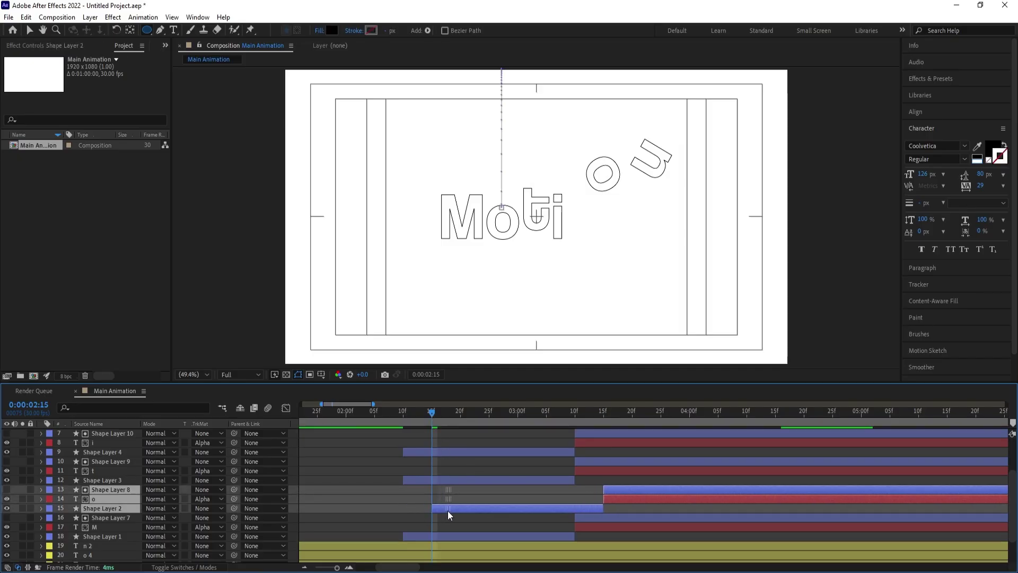
# - Shift Shape Layer 3, the filled "t" and its matte Shape Layer 9 together so Shape Layer 3 starts at 0:00:02:20
pyautogui.click(460, 412)
pyautogui.click(444, 480)
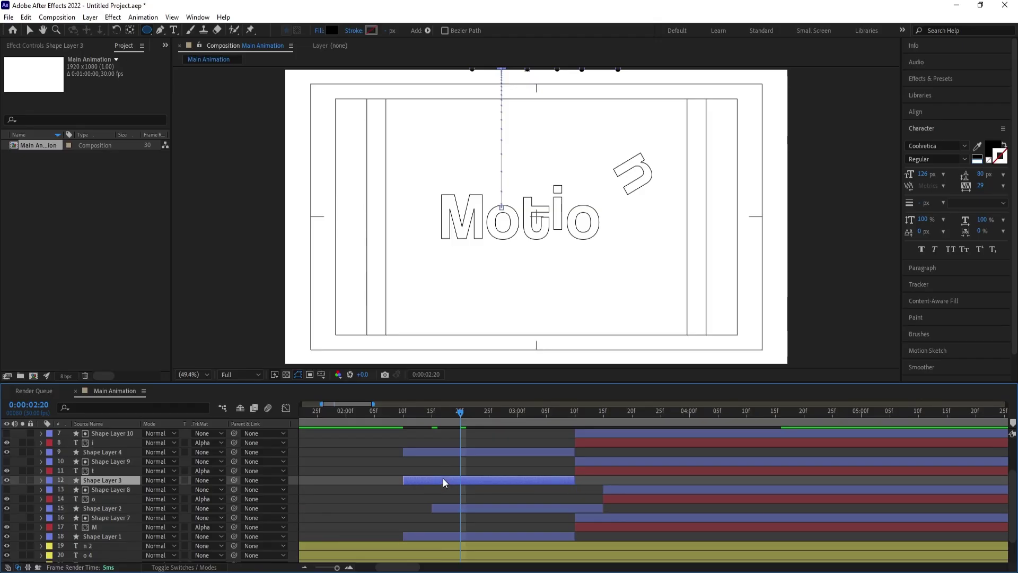
pyautogui.keyDown('shift'); pyautogui.click(597, 461); pyautogui.keyUp('shift')
pyautogui.moveTo(424, 478); pyautogui.dragTo(480, 479)
# - Shift Shape Layer 4, the filled "i" and its matte Shape Layer 10 together so Shape Layer 4 starts at 0:00:02:25
pyautogui.click(489, 413)
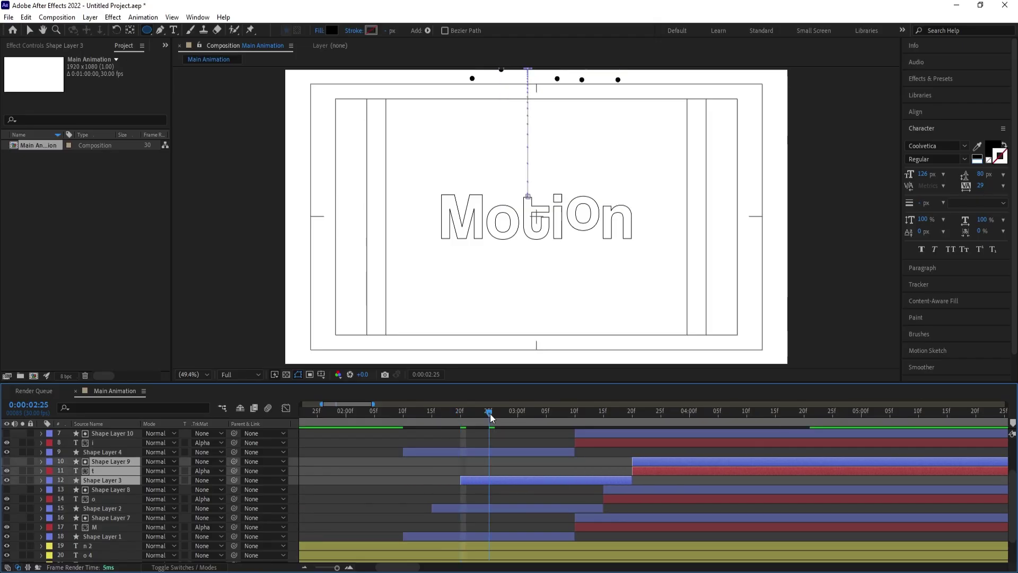
pyautogui.scroll(1, 532, 468)
pyautogui.click(541, 480)
pyautogui.keyDown('shift'); pyautogui.click(578, 463); pyautogui.keyUp('shift')
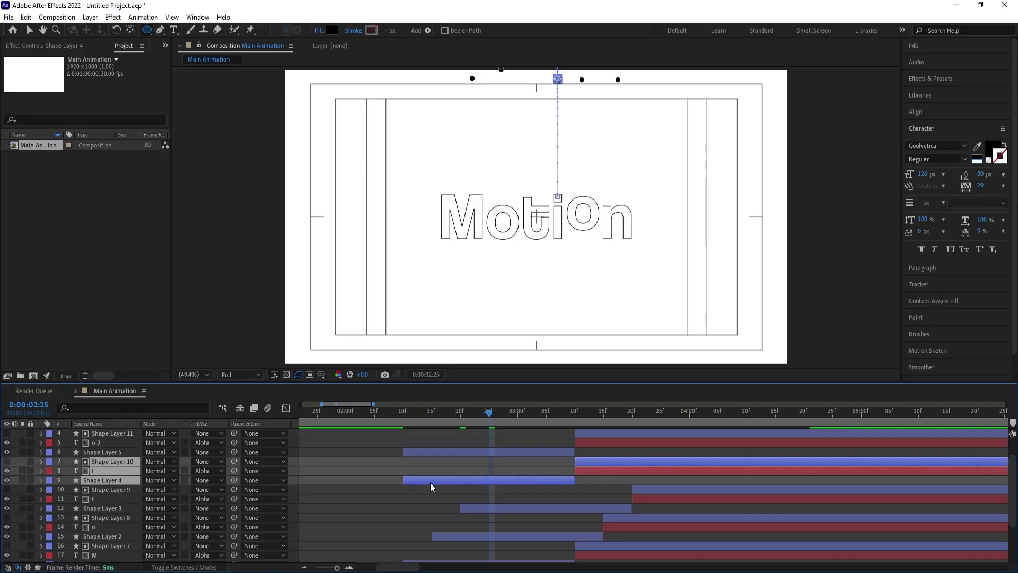
pyautogui.moveTo(431, 481); pyautogui.dragTo(513, 488)
# - Shift Shape Layer 5, the filled "o 2" and its matte Shape Layer 11 together so Shape Layer 5 starts at 0:00:03:00
pyautogui.click(515, 414)
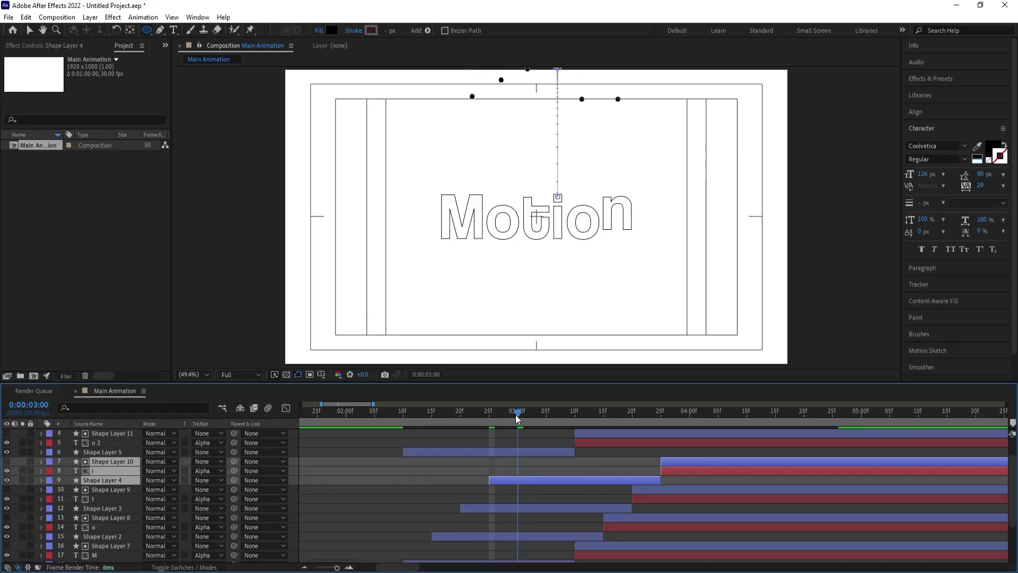
pyautogui.click(514, 450)
pyautogui.hotkey('ctrl', 'shift', 'Up')
pyautogui.hotkey('ctrl', 'shift', 'Up')
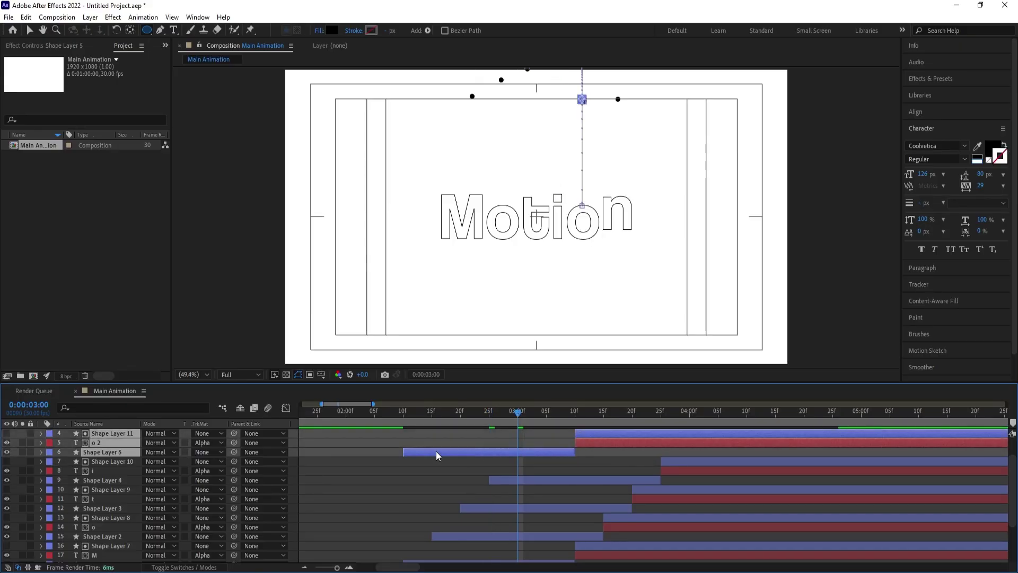
pyautogui.moveTo(436, 451); pyautogui.dragTo(550, 461)
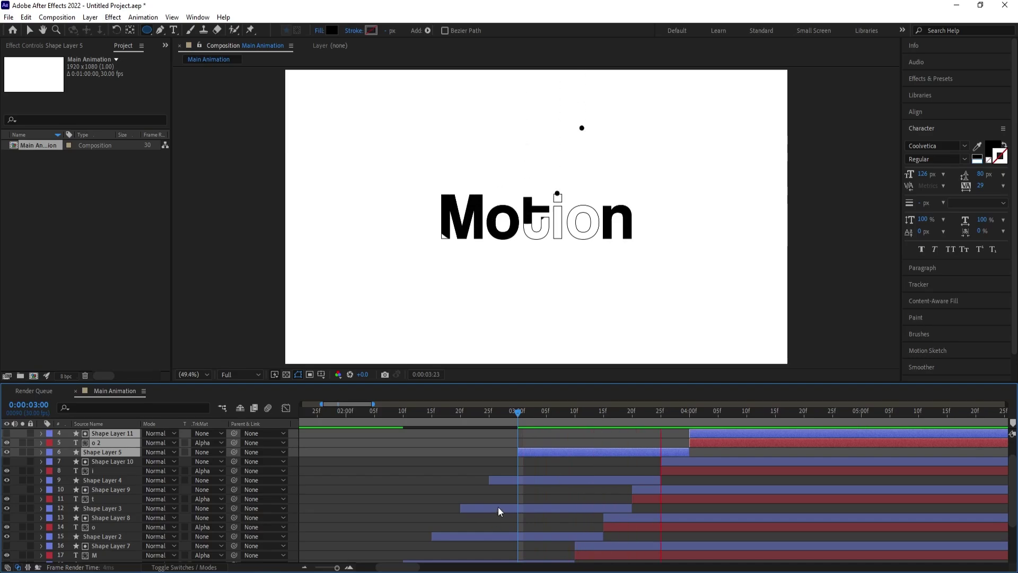
pyautogui.press('space')
# - Shift Shape Layer 6, the filled "n" and its matte Shape Layer 12 together so Shape Layer 6 starts at 0:00:03:05
pyautogui.scroll(1, 538, 475)
pyautogui.click(546, 413)
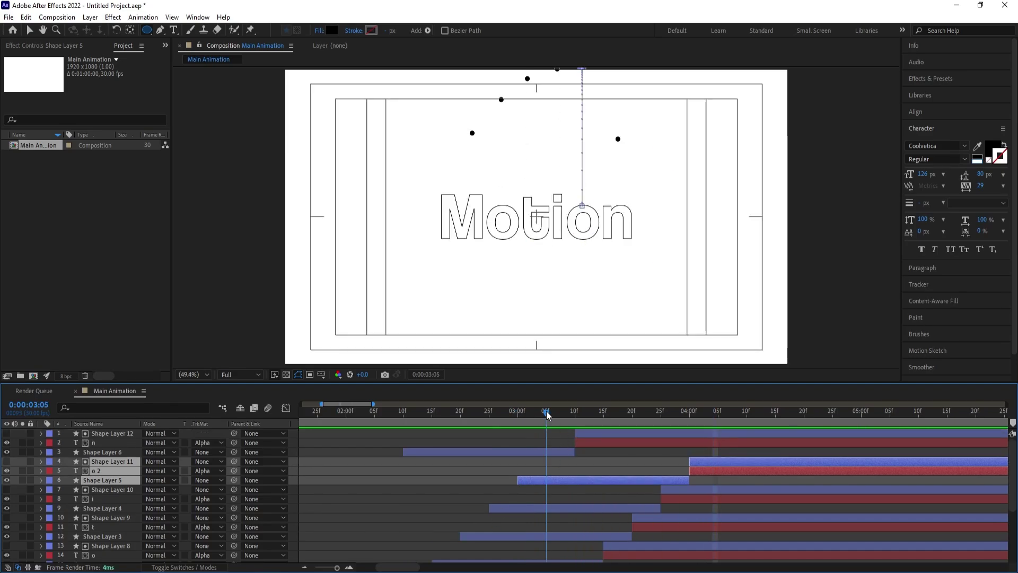
pyautogui.click(524, 452)
pyautogui.keyDown('shift'); pyautogui.click(581, 437); pyautogui.keyUp('shift')
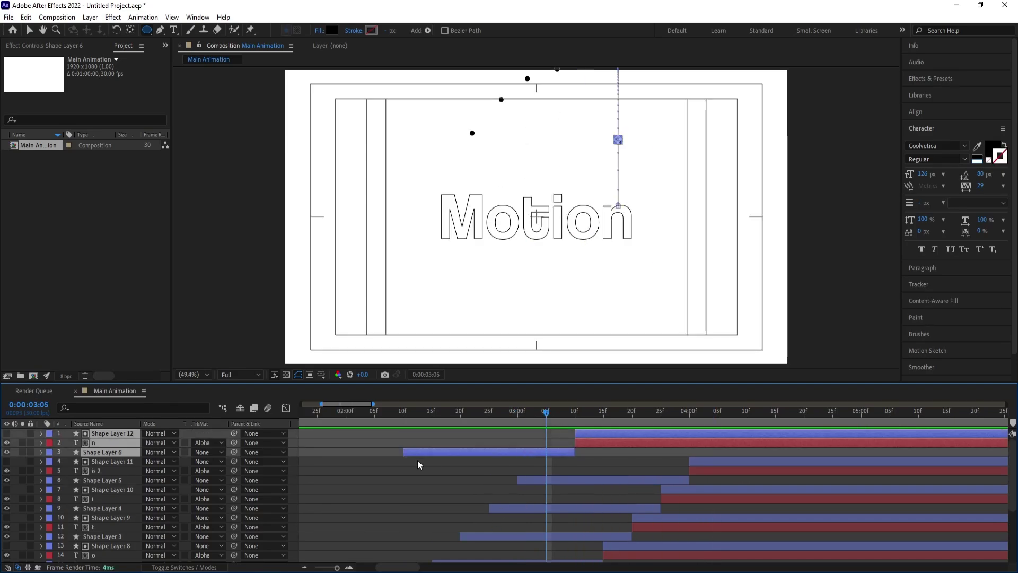
pyautogui.moveTo(413, 453); pyautogui.dragTo(559, 459)
# - Preview the whole animation from 0:00:00:00 to check the staggered circle drops and letter fills
pyautogui.press('space')
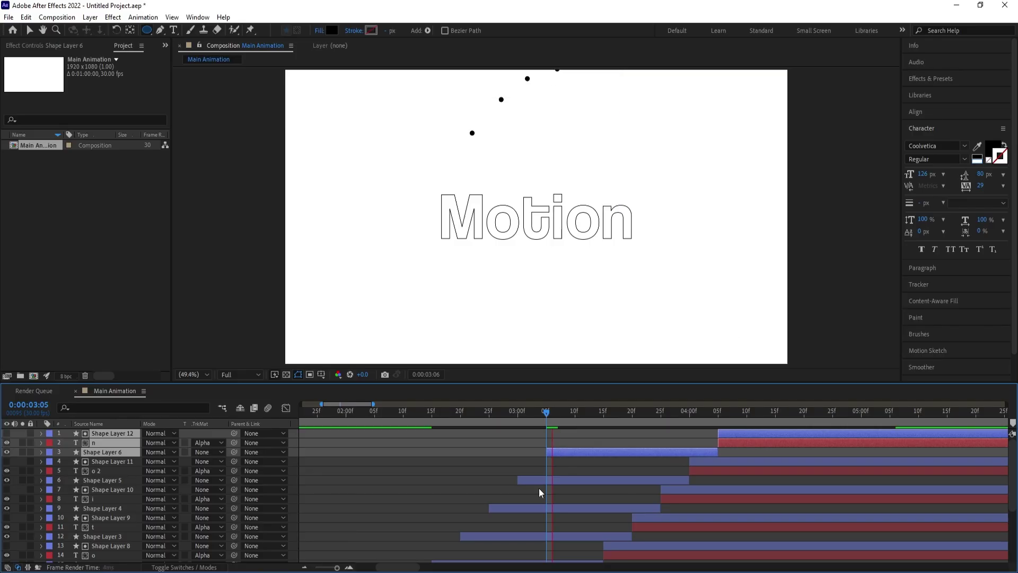
pyautogui.press('space')
pyautogui.press('-')
pyautogui.press('-')
pyautogui.press('-')
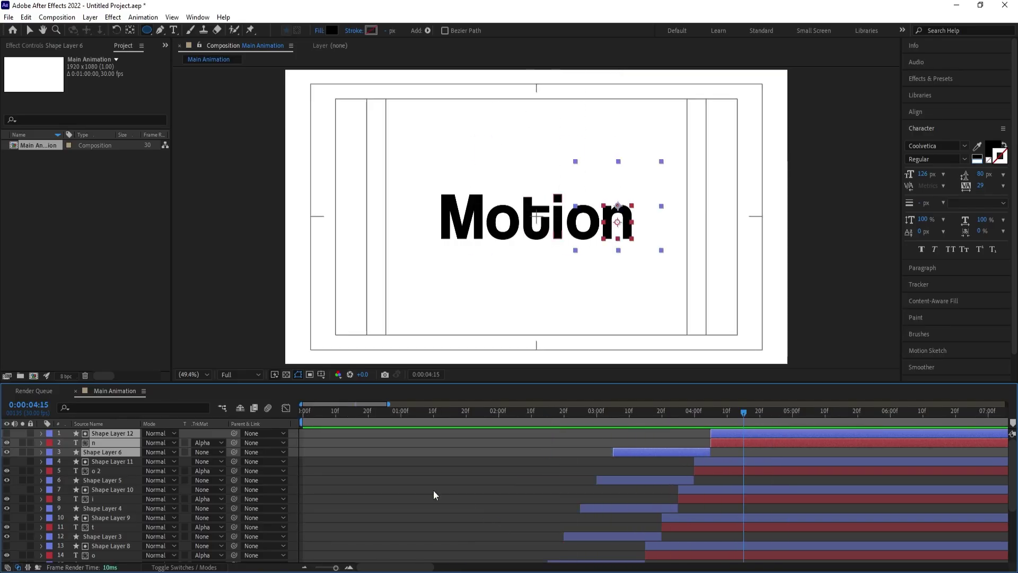
pyautogui.click(328, 413)
pyautogui.click(303, 413)
pyautogui.press('space')
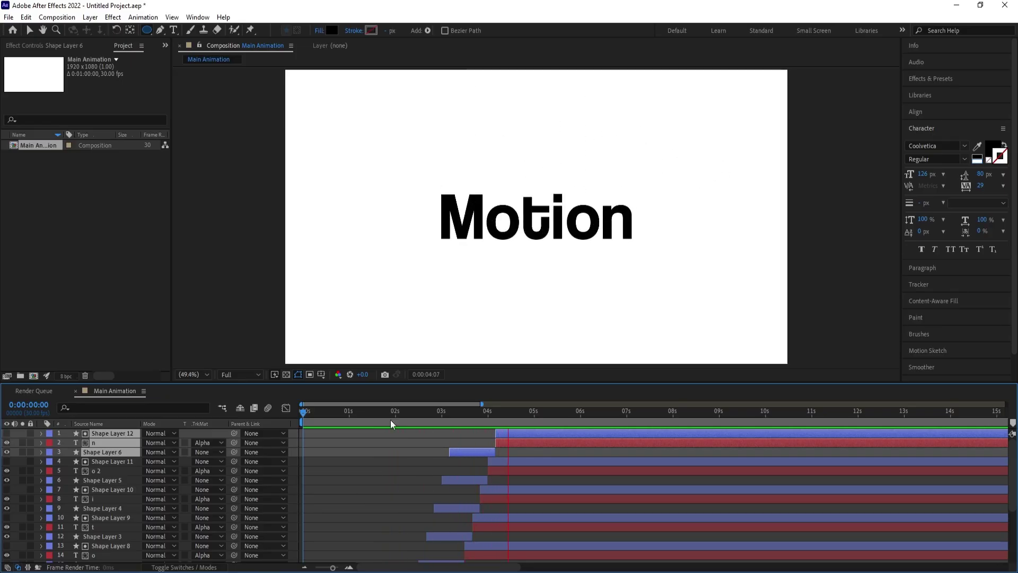
# - Move all circle and filled-letter layers, Shape Layer 1 through Shape Layer 12, about 0.6 seconds earlier together and preview the timing
pyautogui.moveTo(438, 412); pyautogui.dragTo(411, 412)
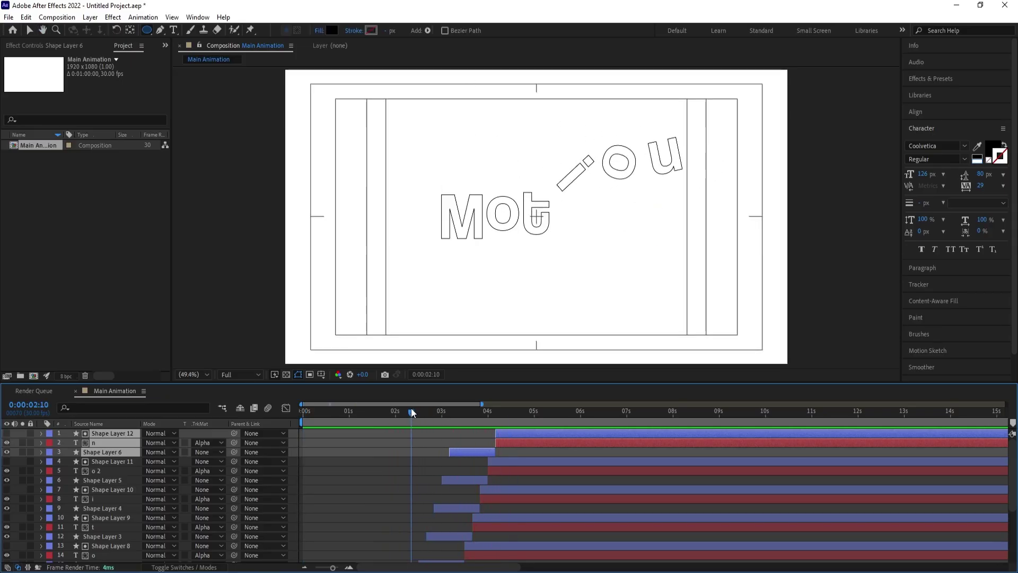
pyautogui.scroll(-5, 431, 451)
pyautogui.click(425, 501)
pyautogui.scroll(5, 492, 461)
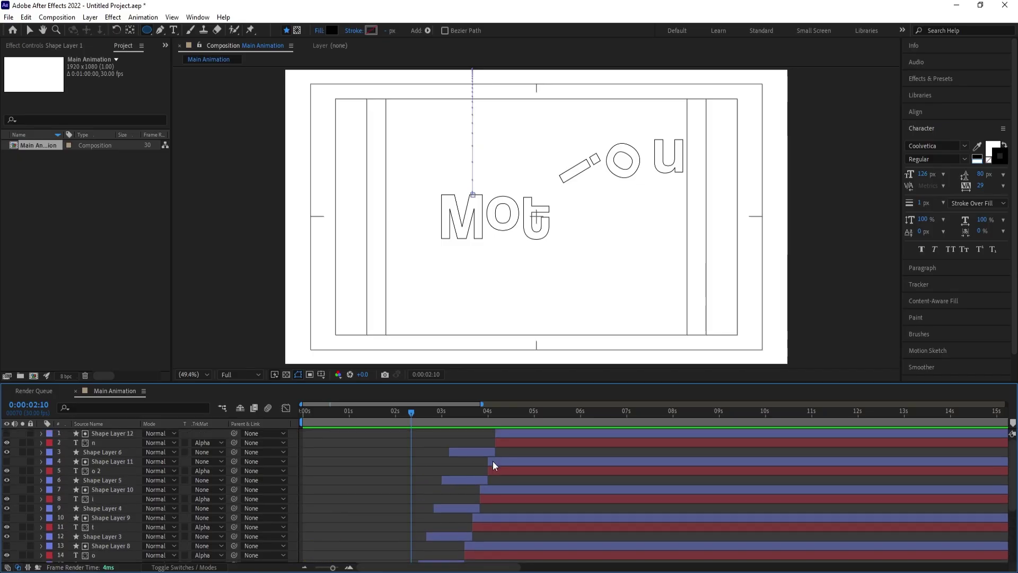
pyautogui.hotkey('ctrl', 'a')
pyautogui.moveTo(513, 435); pyautogui.dragTo(482, 431)
pyautogui.press('space')
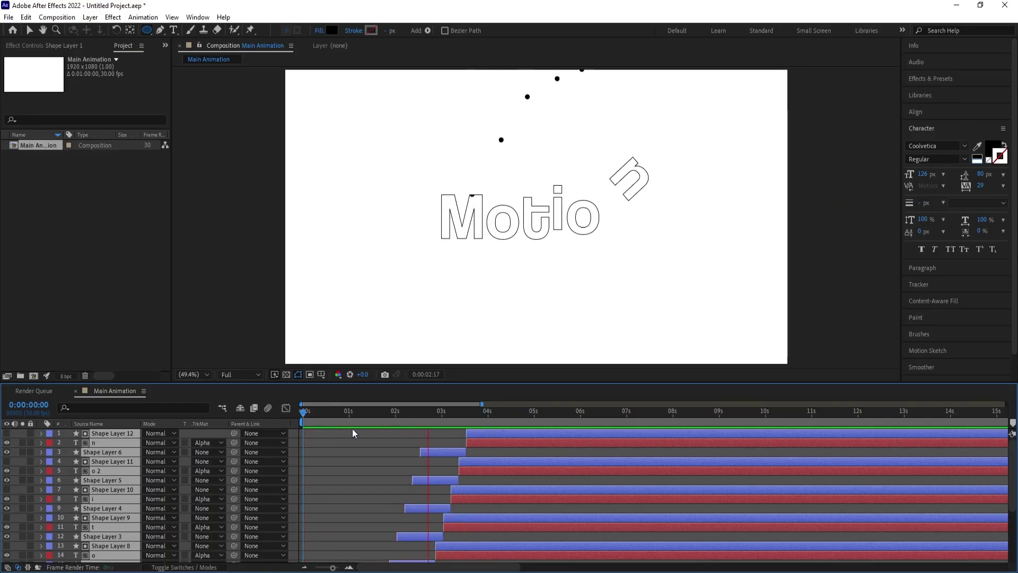
# - Nudge the selected circle and filled-letter layers about a quarter of a second earlier and play the result
pyautogui.press('space')
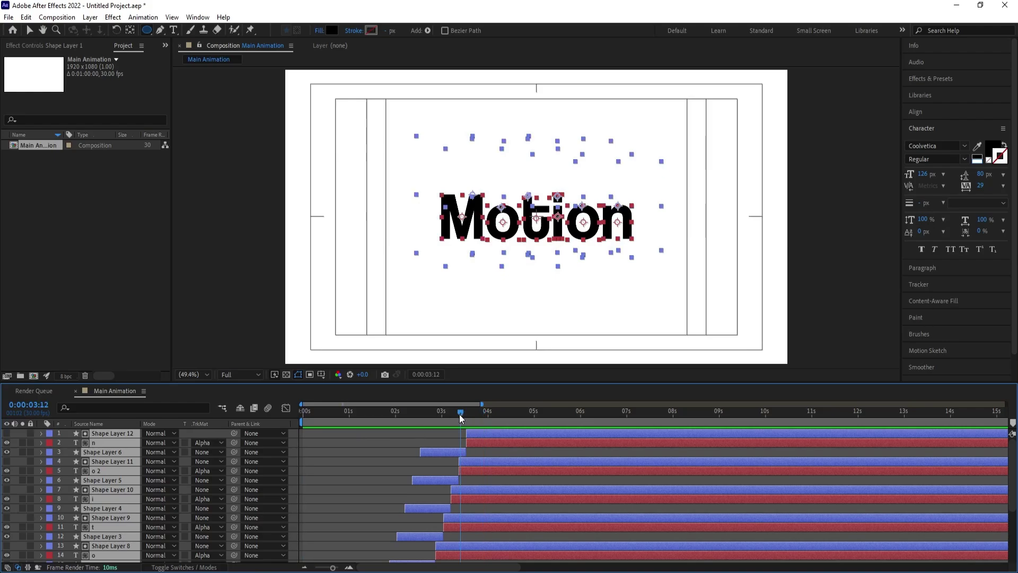
pyautogui.moveTo(459, 415); pyautogui.dragTo(355, 431)
pyautogui.press('pageup')
pyautogui.press('pageup')
pyautogui.press('space')
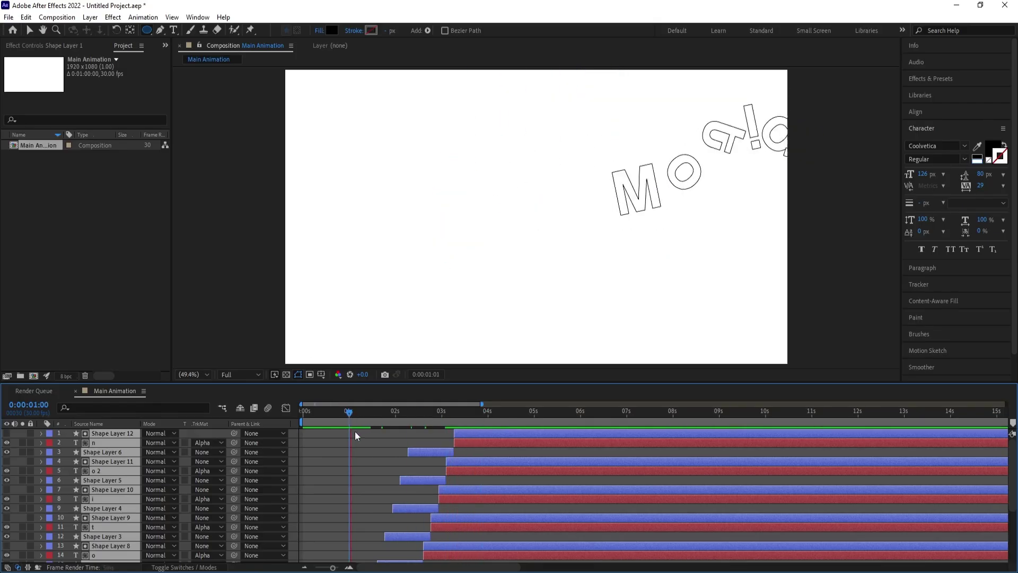
# - Deselect the layers and preview the retimed animation from the first frame
pyautogui.press("'")
pyautogui.click(318, 478)
pyautogui.press('space')
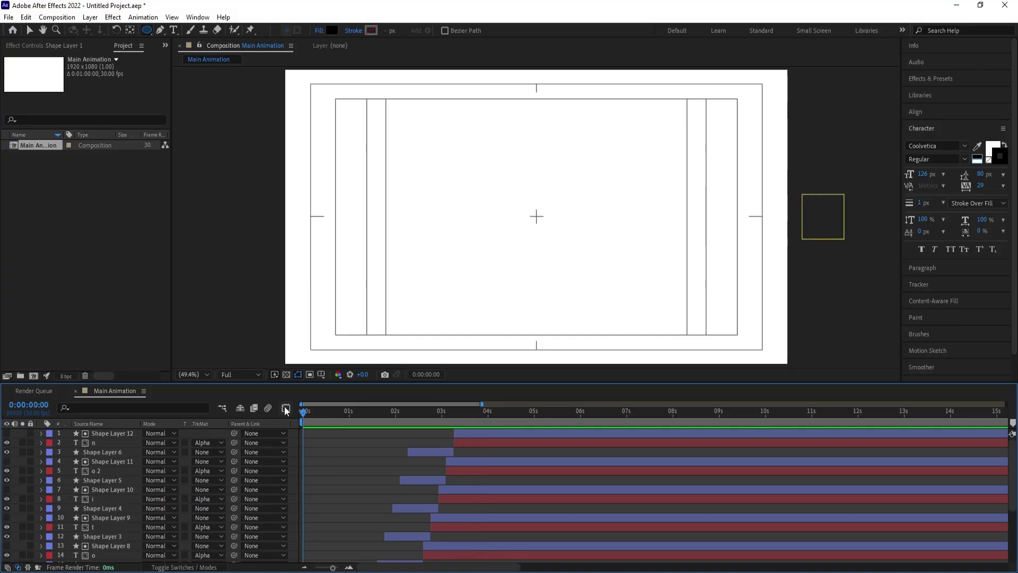
pyautogui.press("'")
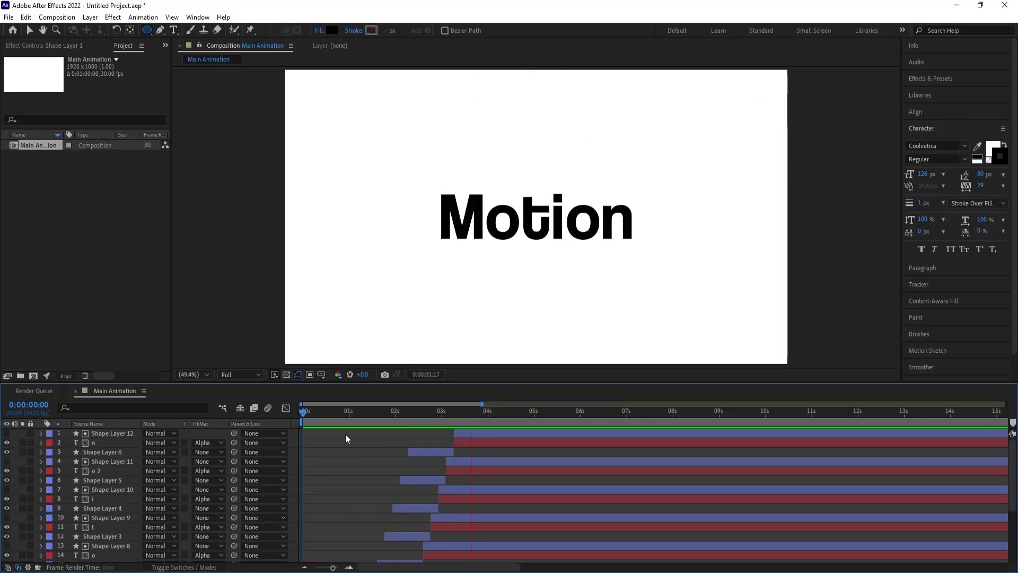
pyautogui.press("'")
# - Pre-compose all layers into a new composition named "Animation", moving all attributes into it
pyautogui.scroll(-5, 98, 468)
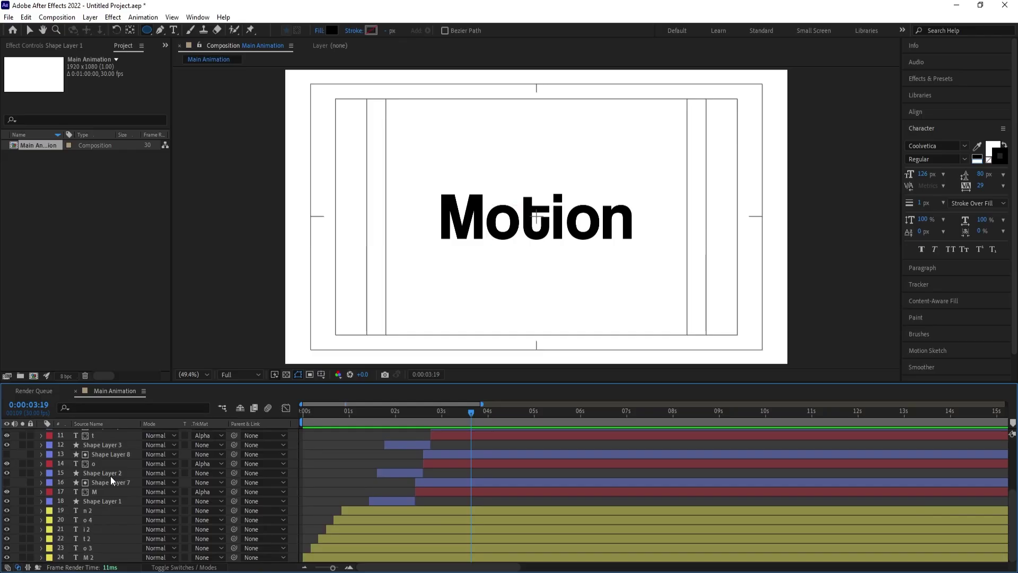
pyautogui.hotkey('ctrl', 'a')
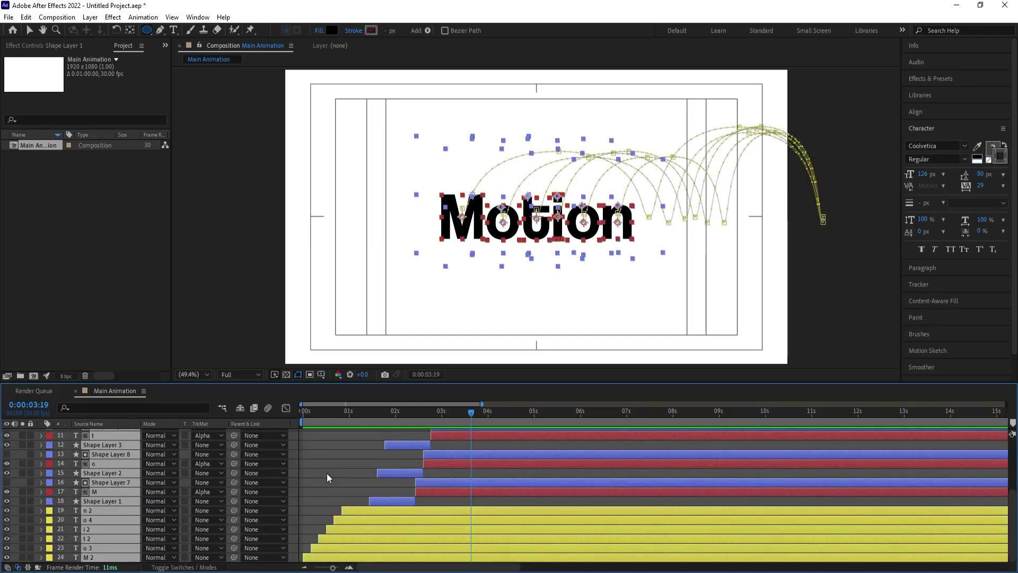
pyautogui.hotkey('ctrl', 'shift', 'c')
pyautogui.write('Animation')
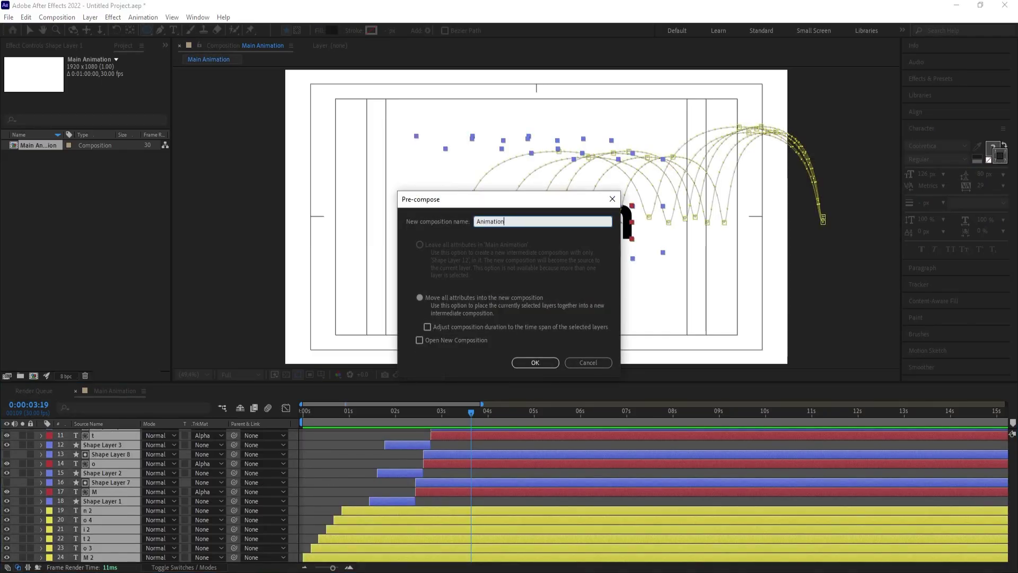
pyautogui.press('Return')
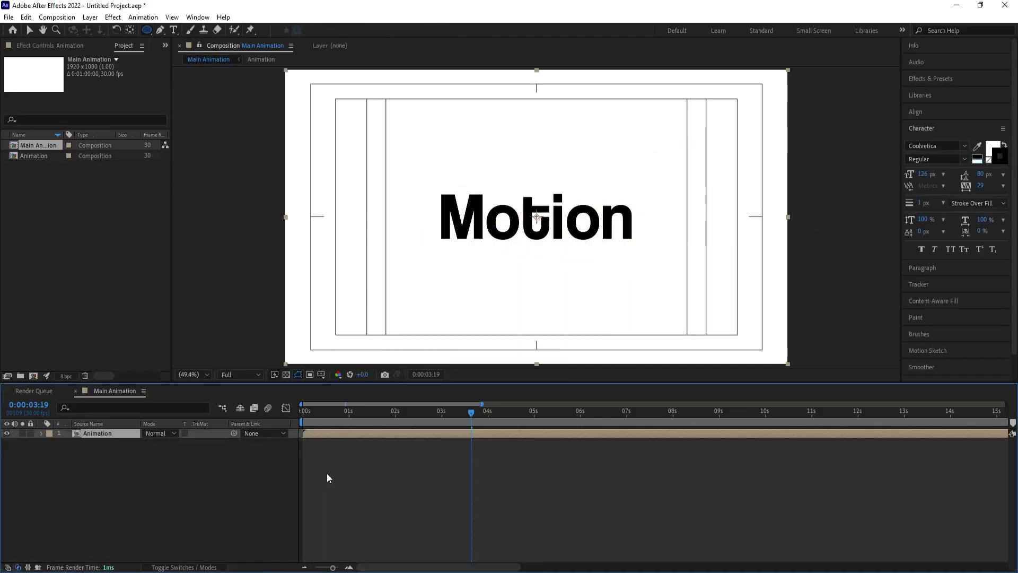
# - At 0:00:03:03, draw a straight vertical line on a new shape layer just left of the "M" with the Pen tool
pyautogui.moveTo(467, 422); pyautogui.dragTo(444, 408)
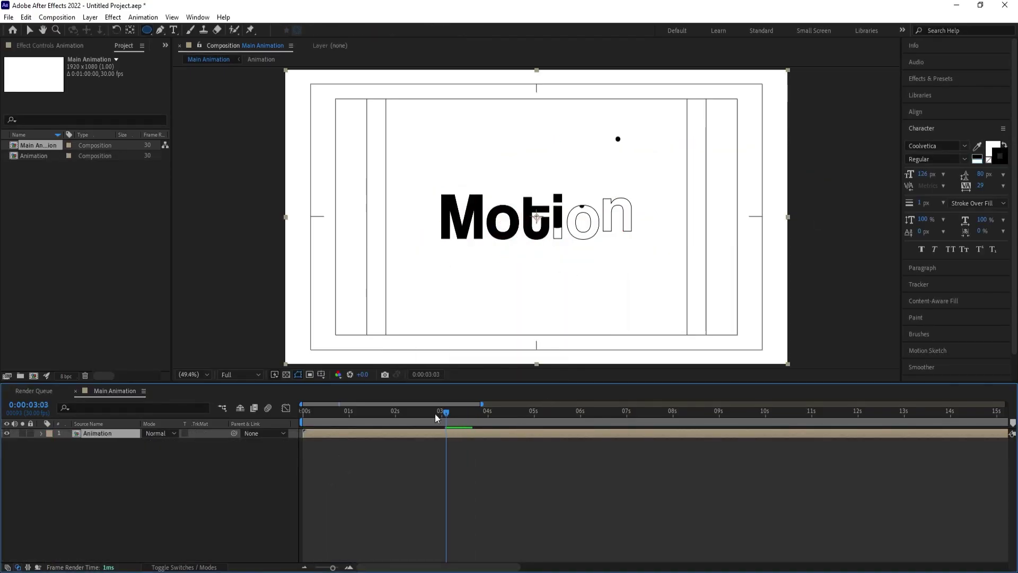
pyautogui.click(336, 473)
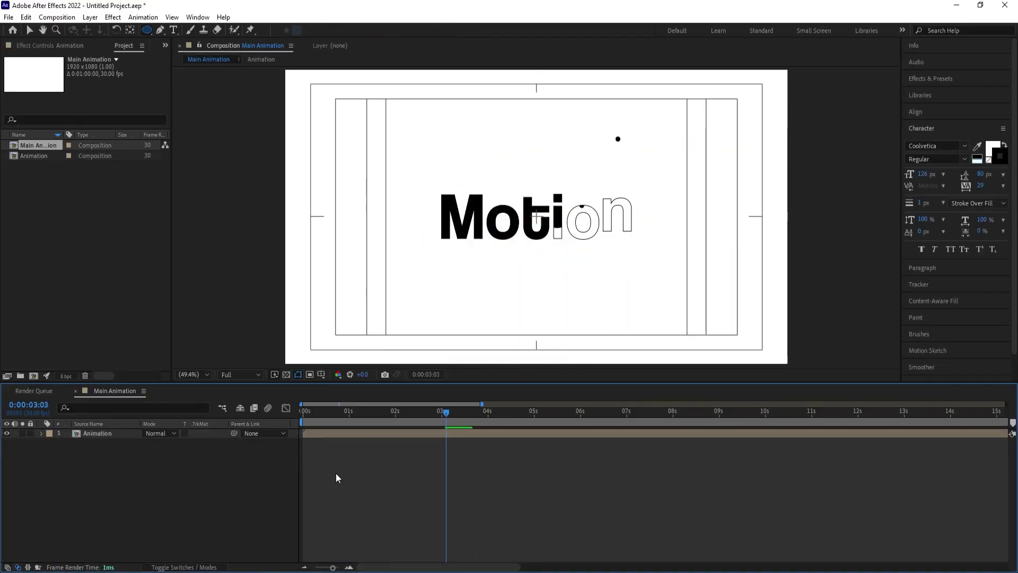
pyautogui.click(156, 32)
pyautogui.click(412, 168)
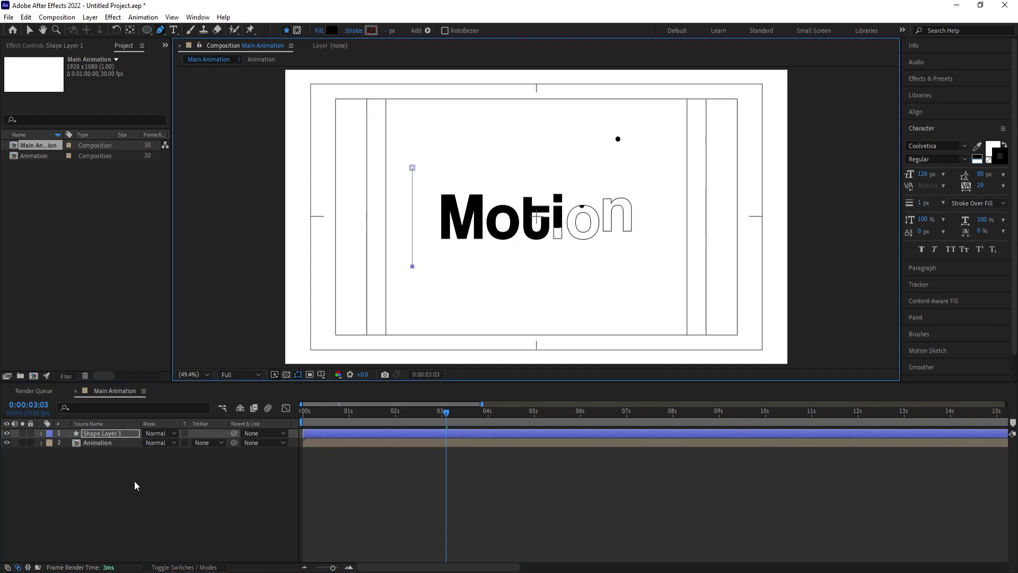
# - Give the vertical line a black stroke 35 px wide
pyautogui.click(371, 31)
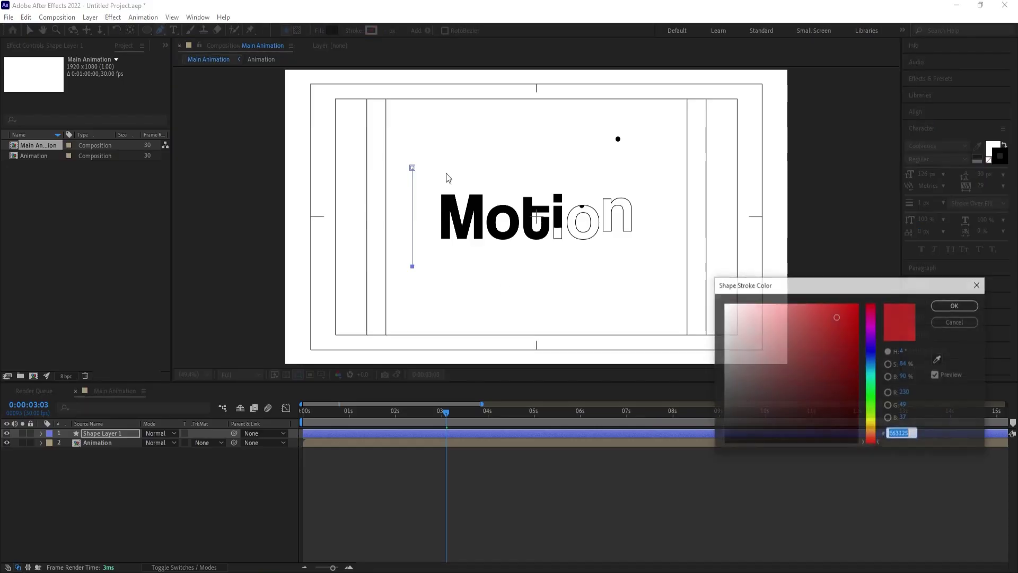
pyautogui.click(784, 425)
pyautogui.moveTo(785, 425); pyautogui.dragTo(671, 496)
pyautogui.press('Return')
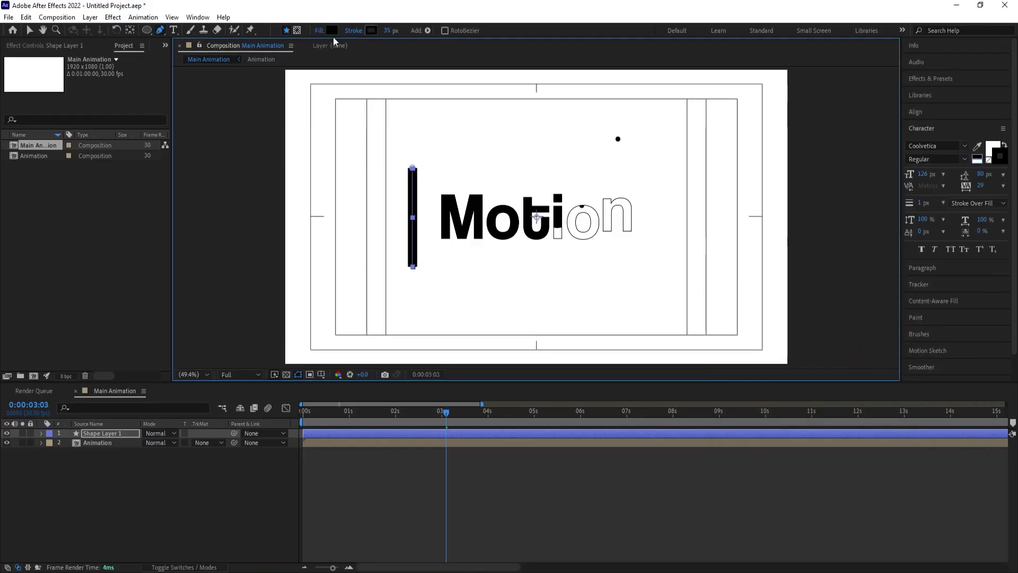
# - Remove the vertical line's fill by setting it to None and confirm black (000000) as its stroke color
pyautogui.click(319, 30)
pyautogui.click(455, 261)
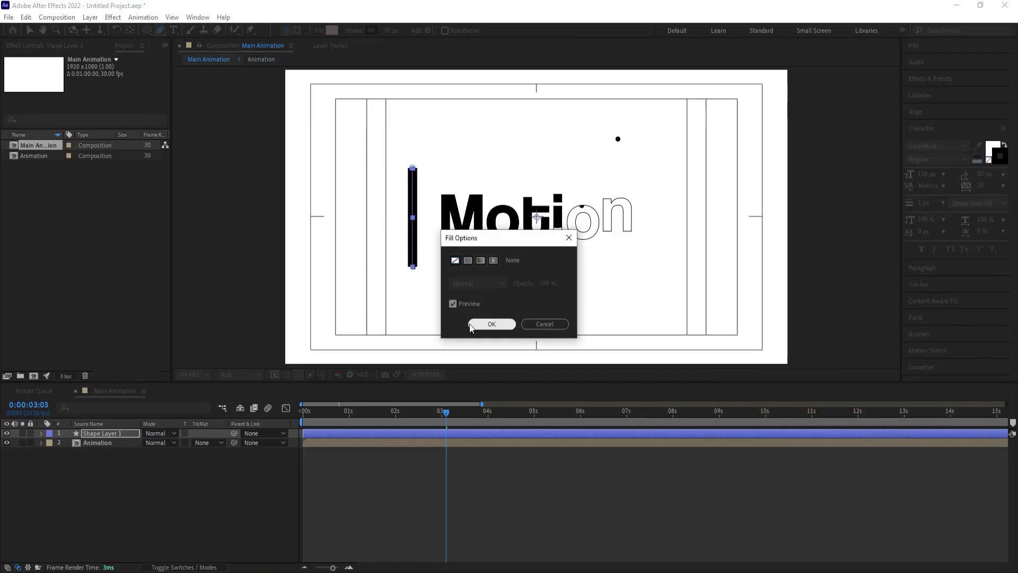
pyautogui.press('Return')
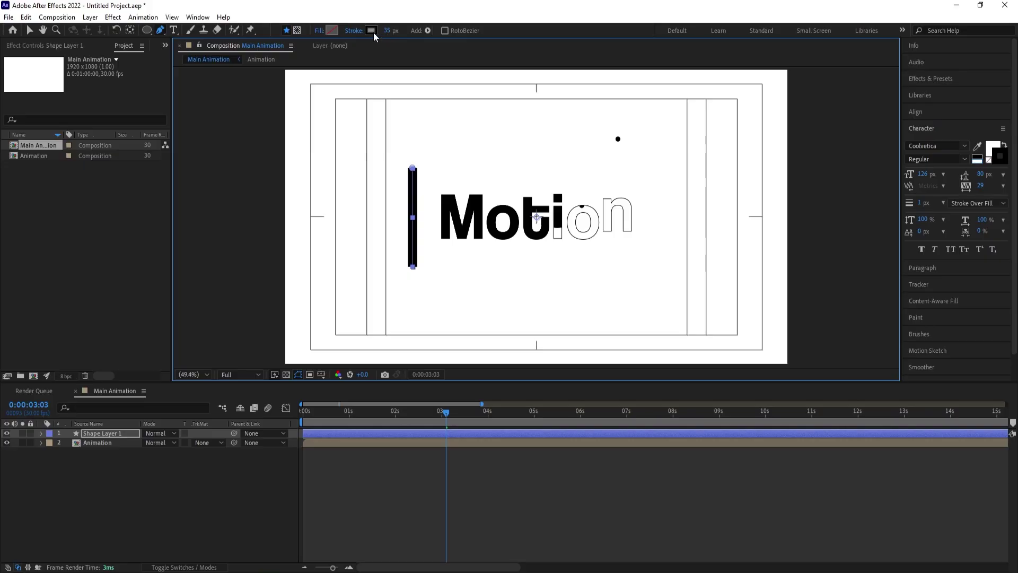
pyautogui.click(373, 33)
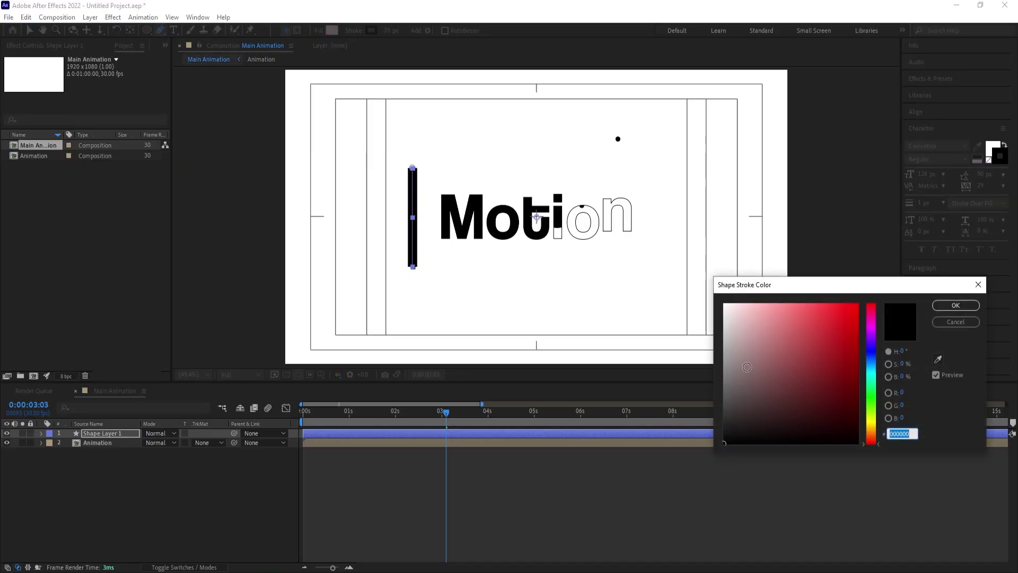
pyautogui.click(955, 305)
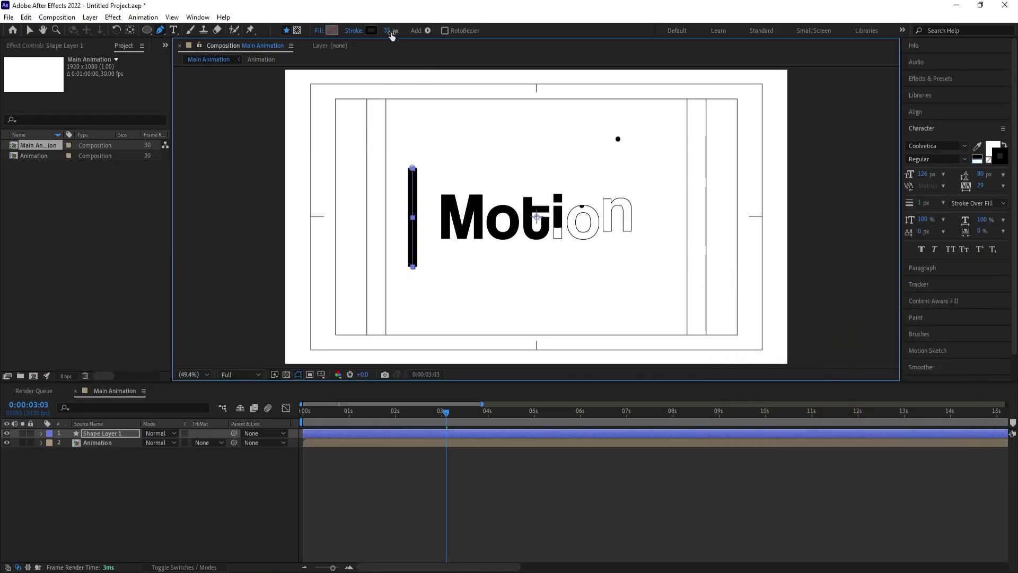
# - Set the vertical line's stroke width to 5 px and deselect the layer
pyautogui.click(391, 31)
pyautogui.write('5')
pyautogui.press('Return')
pyautogui.click(157, 491)
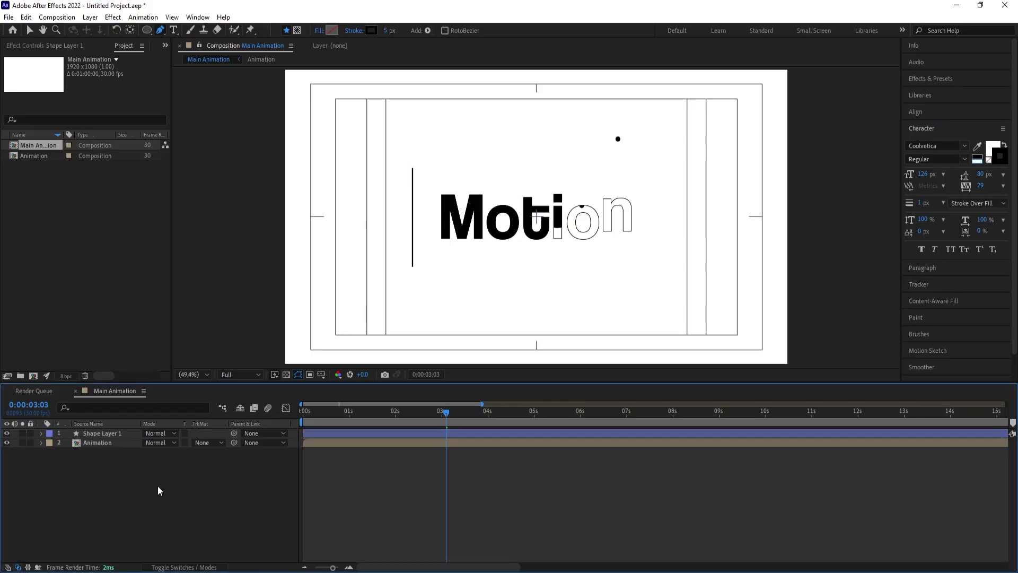
# - Trim the start of the vertical line's layer to 0:00:02:29
pyautogui.click(127, 430)
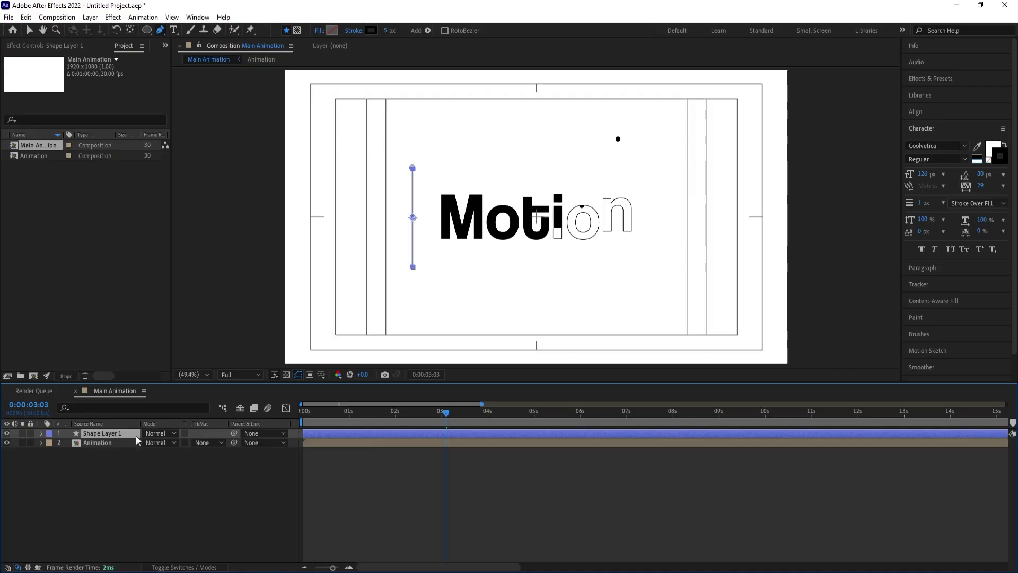
pyautogui.moveTo(439, 411); pyautogui.dragTo(442, 419)
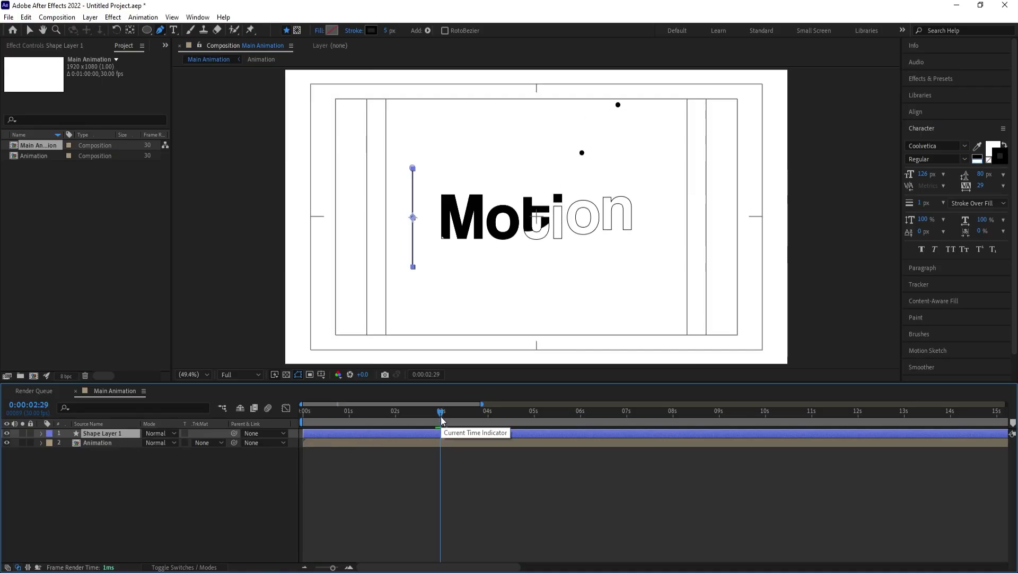
pyautogui.hotkey('alt', '[')
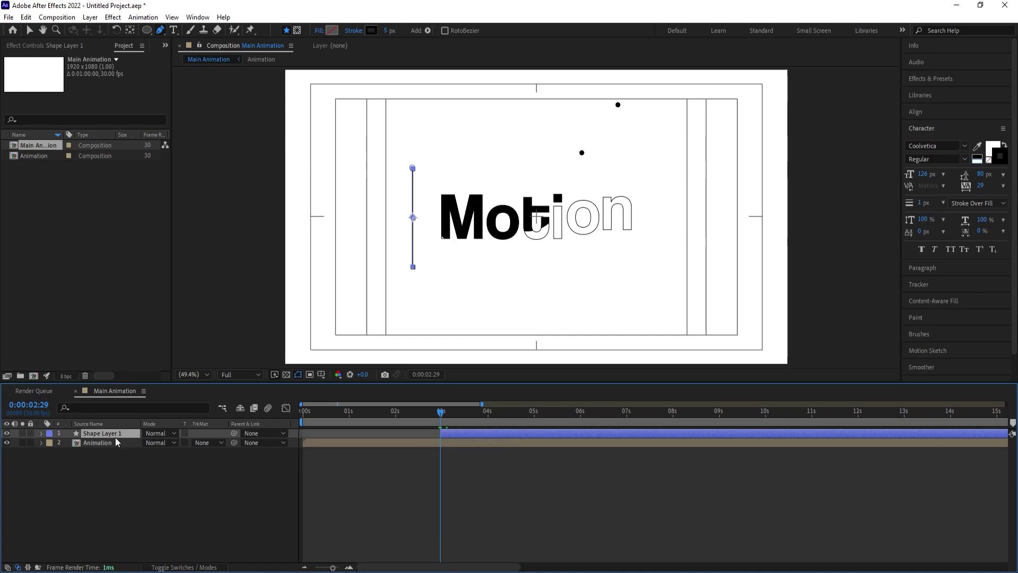
# - Add 100% Scale keyframes to the line at 0:00:02:29 and 0:00:04:00, and apply Easy Ease to both
pyautogui.press('s')
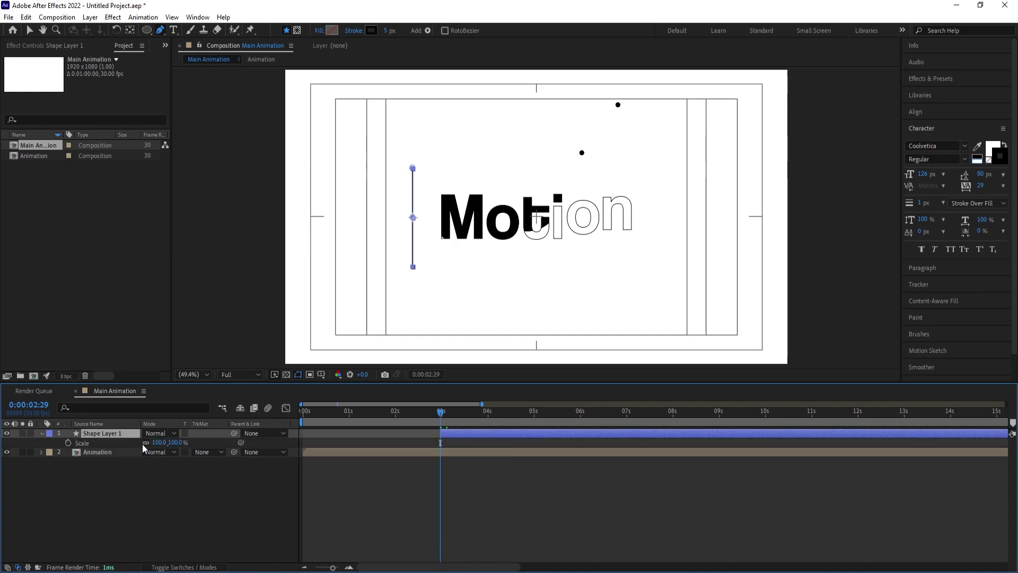
pyautogui.click(67, 443)
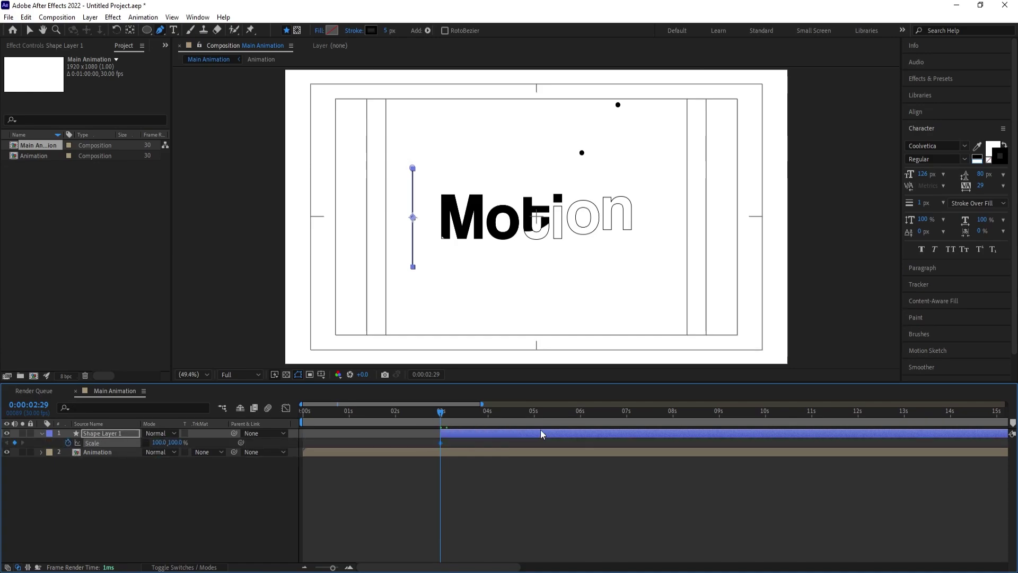
pyautogui.click(488, 412)
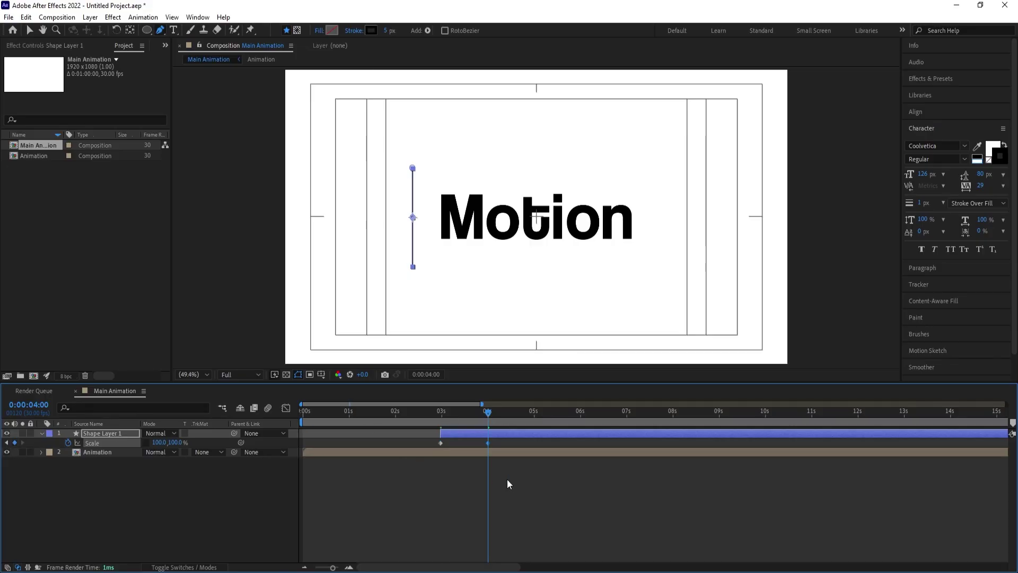
pyautogui.moveTo(508, 480); pyautogui.dragTo(419, 417)
pyautogui.press('F9')
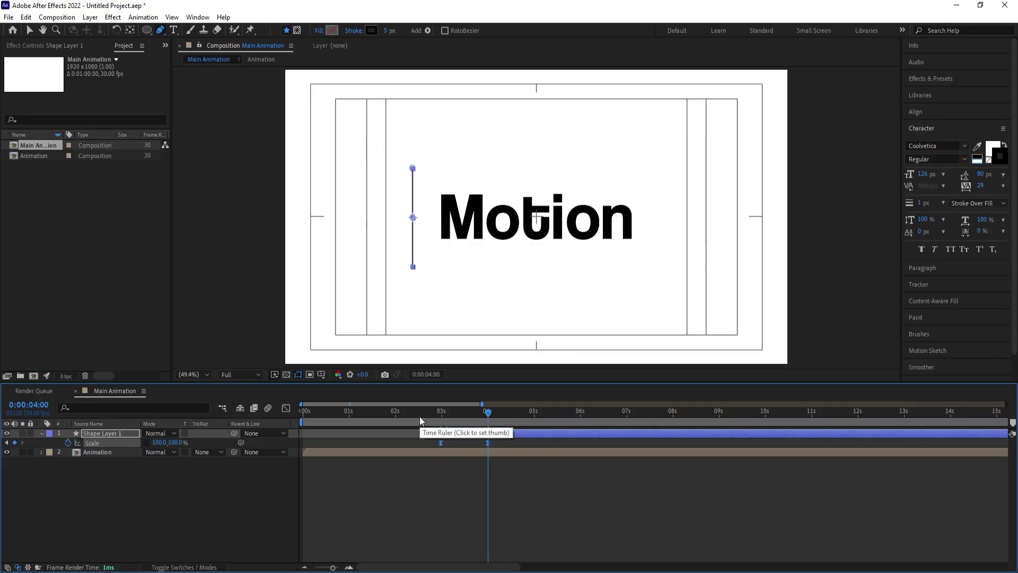
# - At the first Scale keyframe, set the line's vertical scale to 0% while keeping its horizontal scale at 100%
pyautogui.press('j')
pyautogui.click(310, 465)
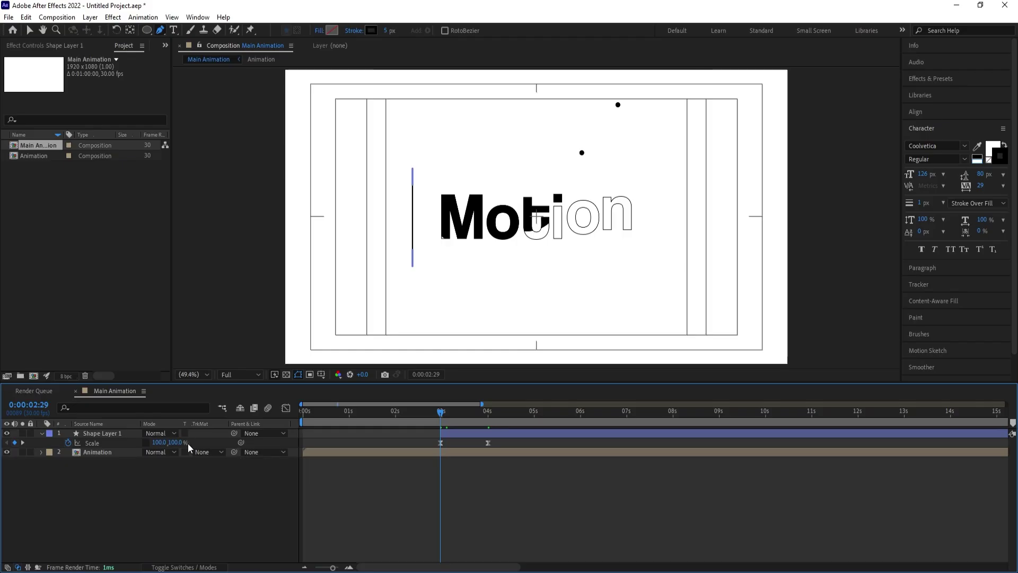
pyautogui.moveTo(178, 442); pyautogui.dragTo(159, 442)
# - Reshape the Scale speed graph with a long ease into the last keyframe, so the line grows fastest early on, and preview it
pyautogui.moveTo(523, 505); pyautogui.dragTo(366, 427)
pyautogui.click(287, 407)
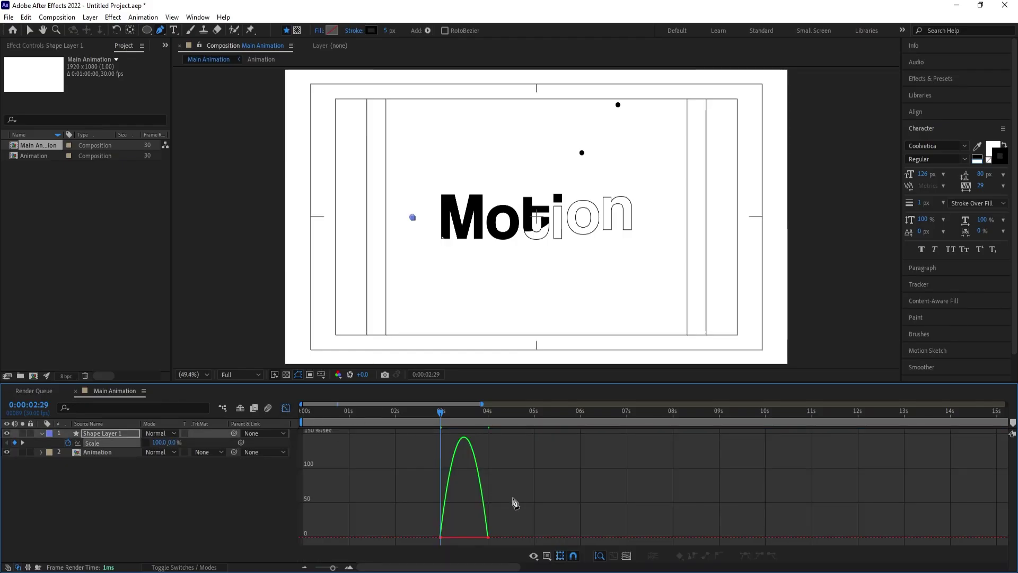
pyautogui.press('=')
pyautogui.moveTo(579, 502); pyautogui.dragTo(450, 547)
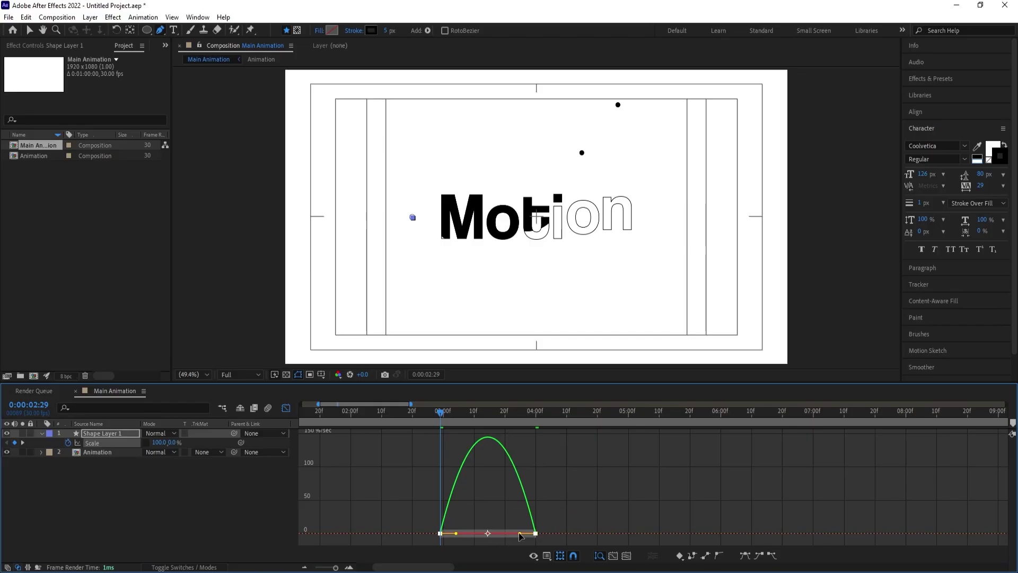
pyautogui.moveTo(519, 533); pyautogui.dragTo(471, 537)
pyautogui.click(285, 408)
pyautogui.press('space')
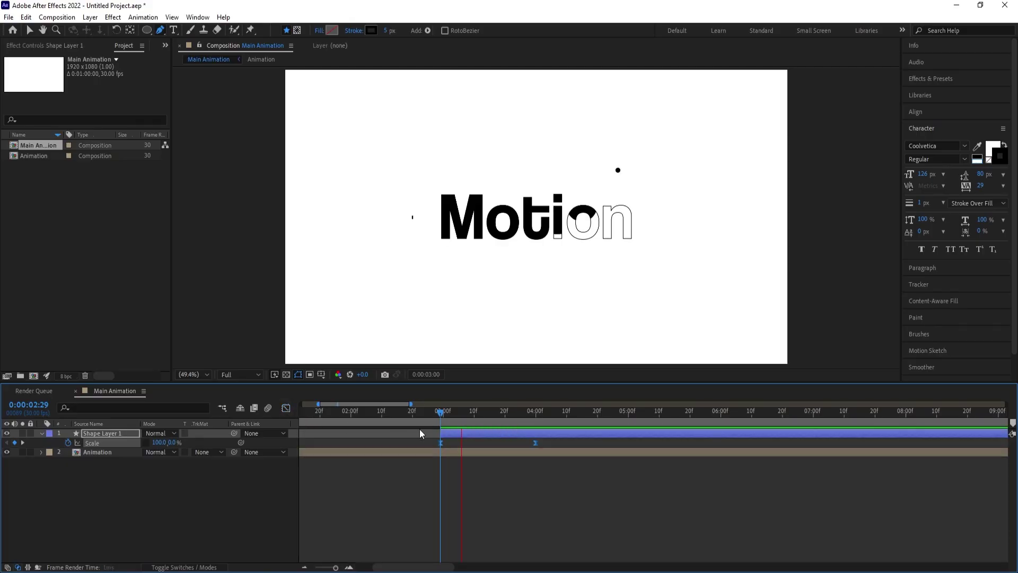
pyautogui.press('space')
# - Keyframe the line's Position at 0:00:03:17, and at 0:00:04:20 move it just past the frame's right edge, to X 1932.3
pyautogui.moveTo(511, 412); pyautogui.dragTo(495, 408)
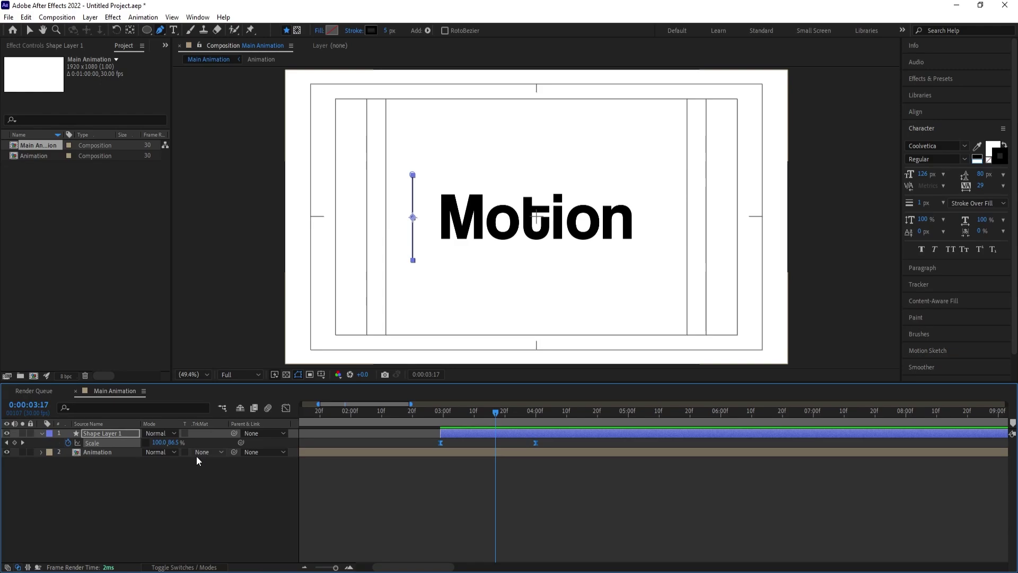
pyautogui.press('p')
pyautogui.click(68, 443)
pyautogui.press('space')
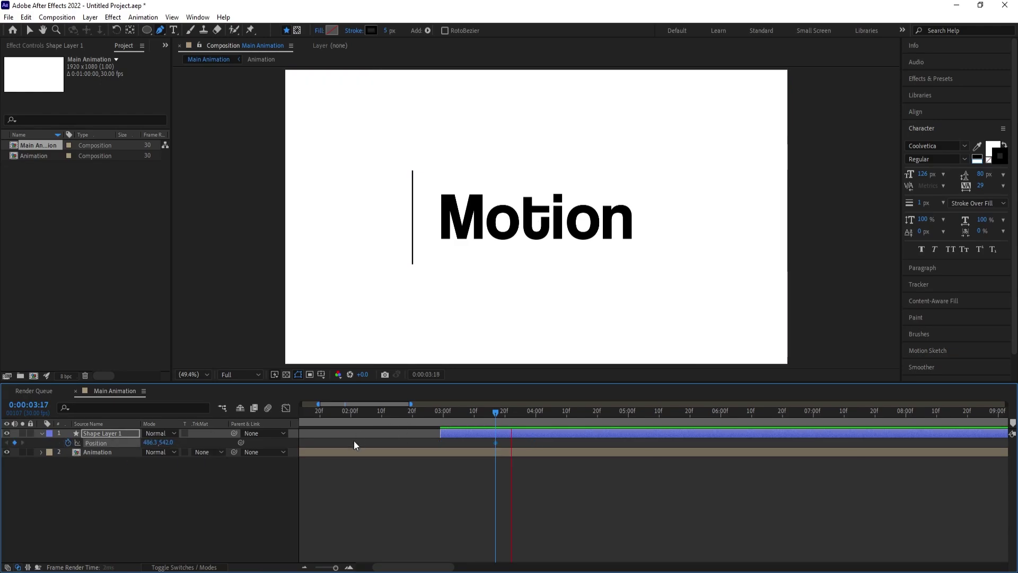
pyautogui.press('space')
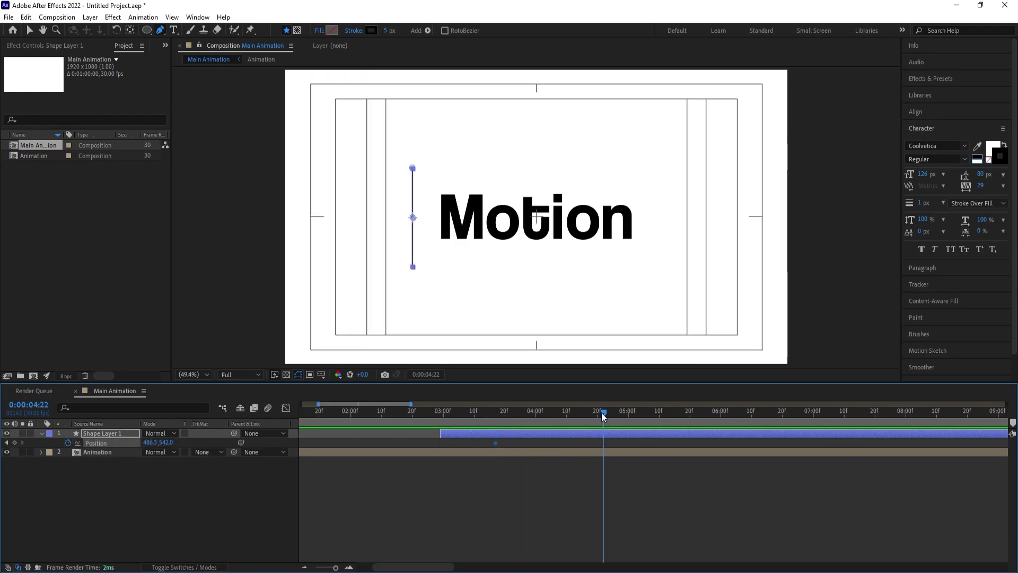
pyautogui.moveTo(601, 412); pyautogui.dragTo(597, 413)
pyautogui.moveTo(149, 443); pyautogui.dragTo(821, 347)
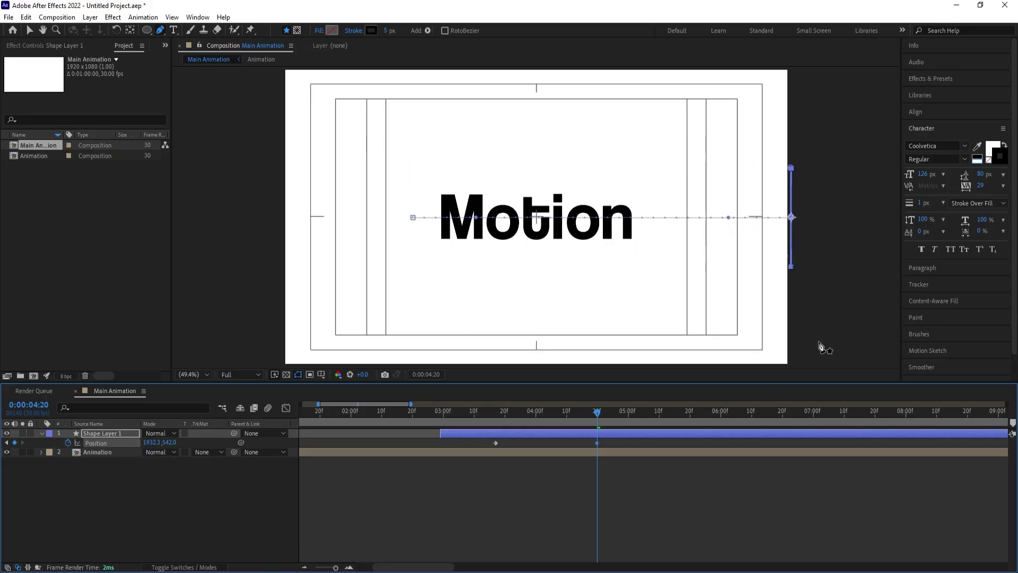
# - Easy Ease both Position keyframes and reshape their speed graph into a sharp central peak
pyautogui.moveTo(656, 488); pyautogui.dragTo(492, 430)
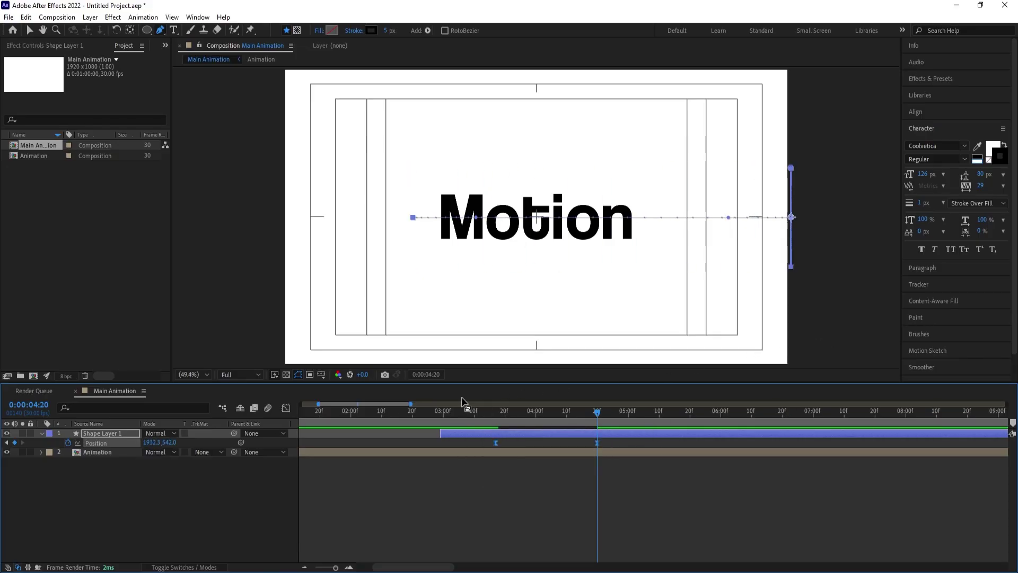
pyautogui.click(285, 407)
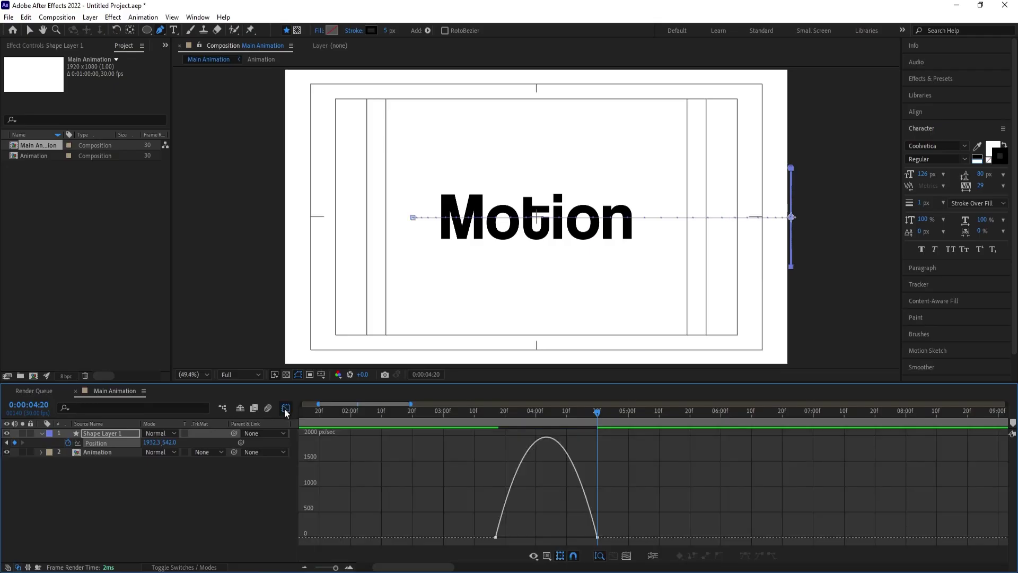
pyautogui.moveTo(580, 533); pyautogui.dragTo(539, 537)
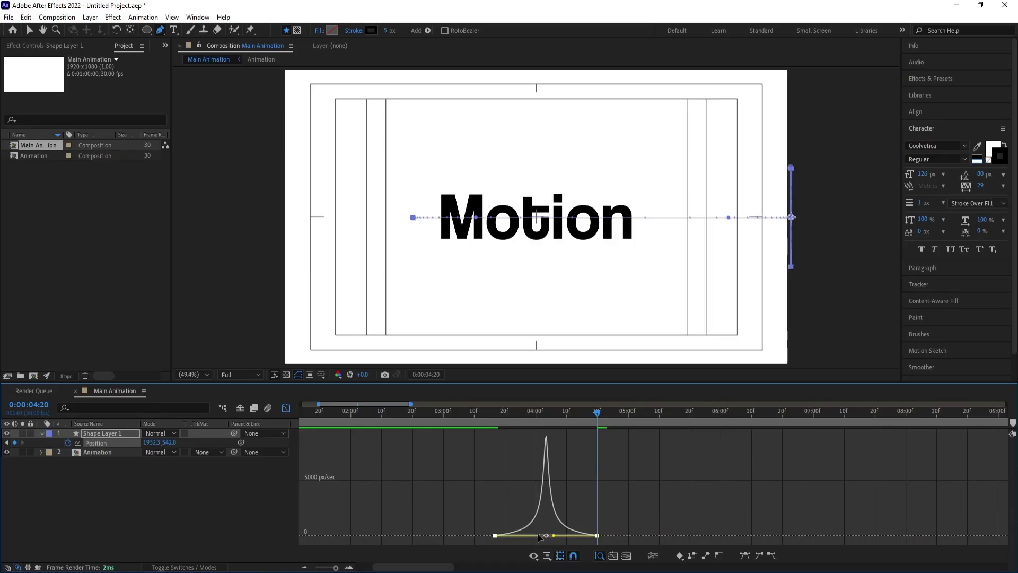
pyautogui.click(286, 407)
# - Preview the line growing and sweeping across the text, starting just before it appears
pyautogui.moveTo(392, 412); pyautogui.dragTo(434, 411)
pyautogui.press('space')
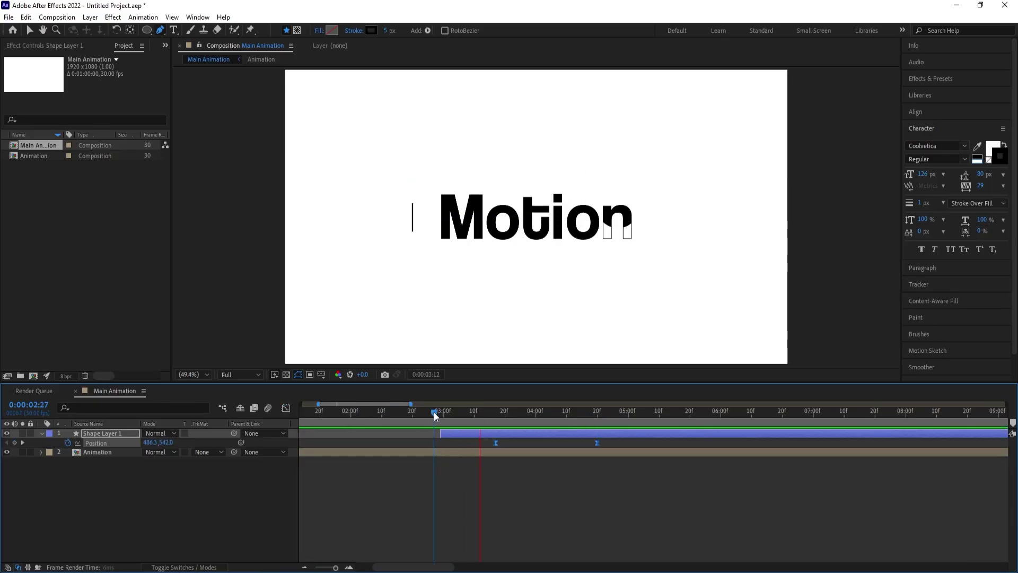
pyautogui.press('space')
pyautogui.moveTo(495, 417); pyautogui.dragTo(470, 419)
pyautogui.press('space')
pyautogui.press('space')
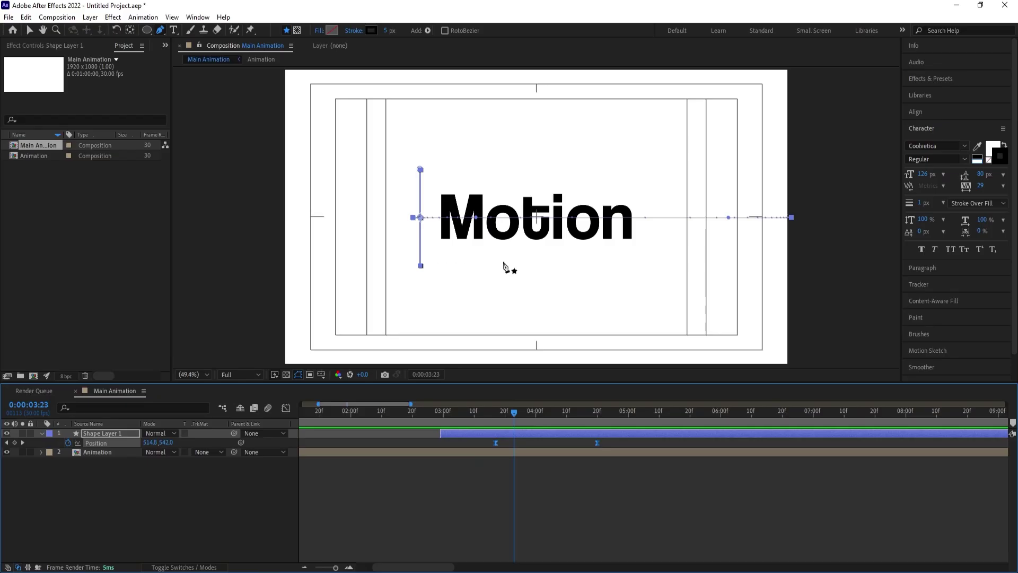
pyautogui.press('space')
pyautogui.press('space')
# - At 0:00:03:17, with no layer selected, set up the Rectangle tool with fill FF0000 and stroke None
pyautogui.press('j')
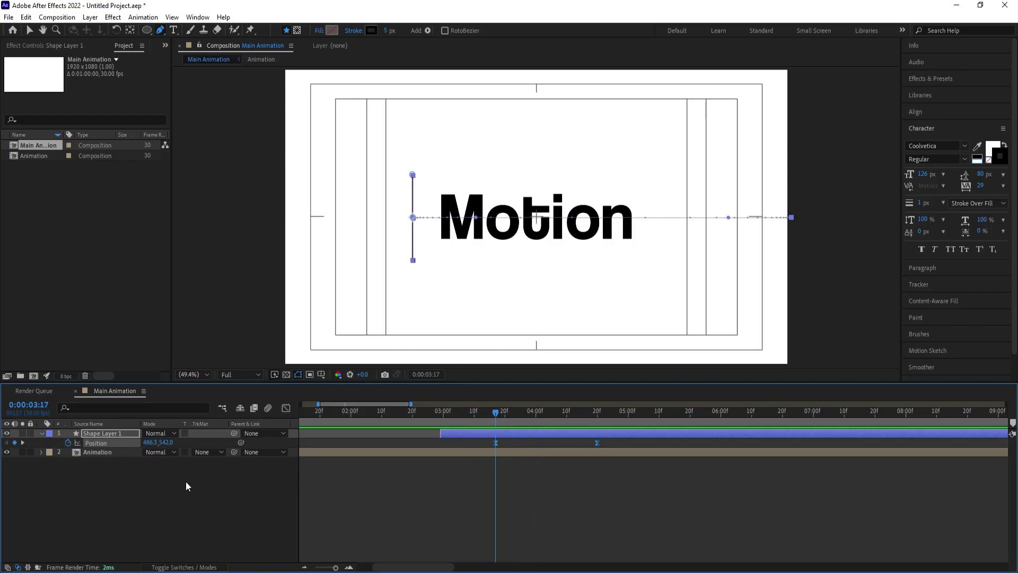
pyautogui.click(139, 471)
pyautogui.click(107, 453)
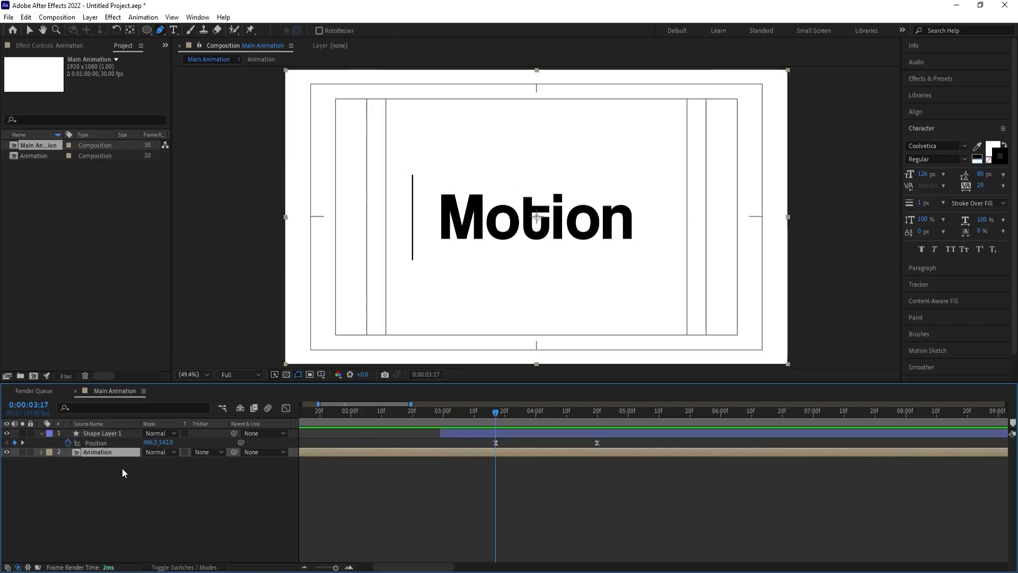
pyautogui.click(151, 492)
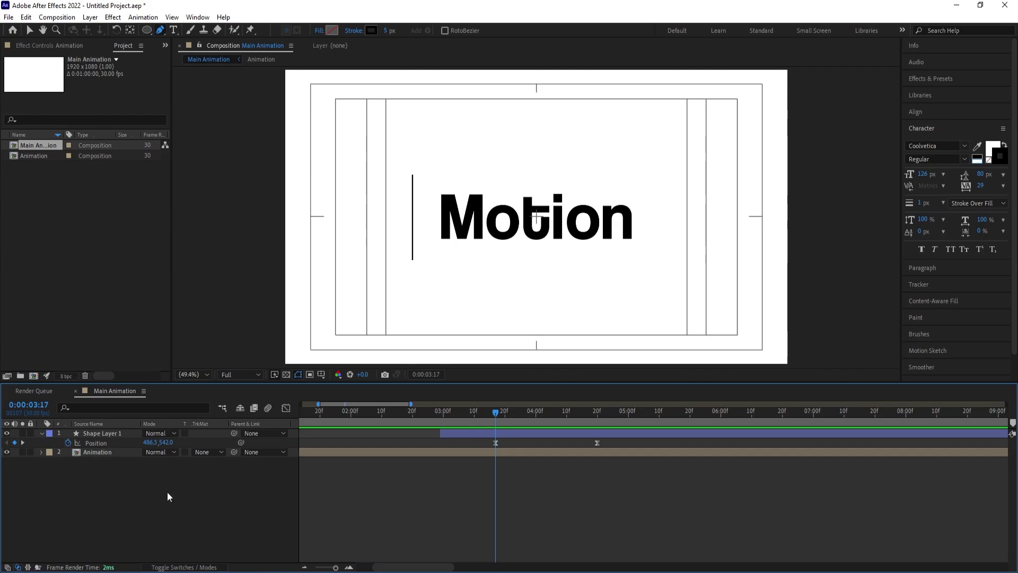
pyautogui.moveTo(148, 27); pyautogui.dragTo(181, 38)
pyautogui.click(332, 30)
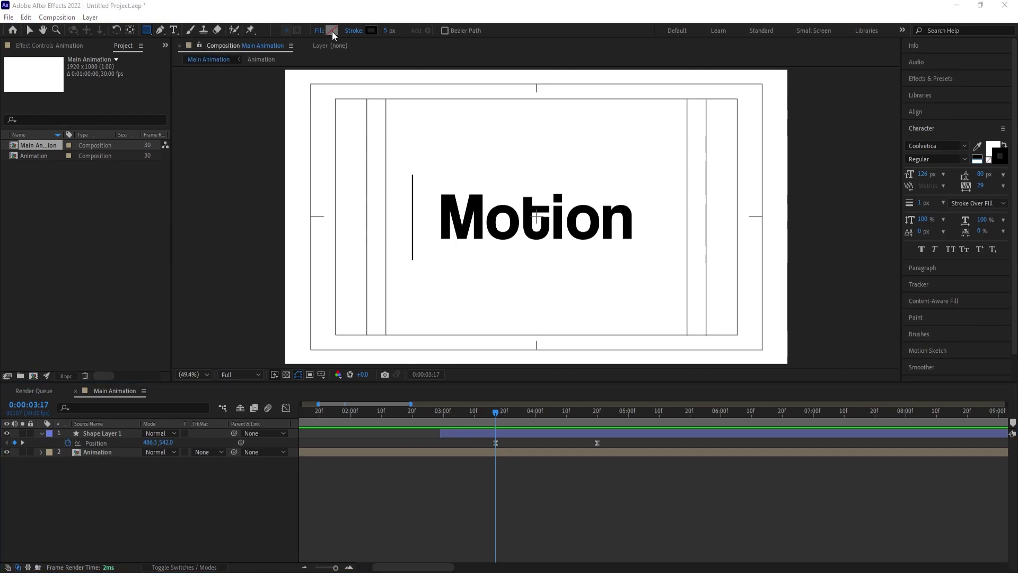
pyautogui.write('ff0000')
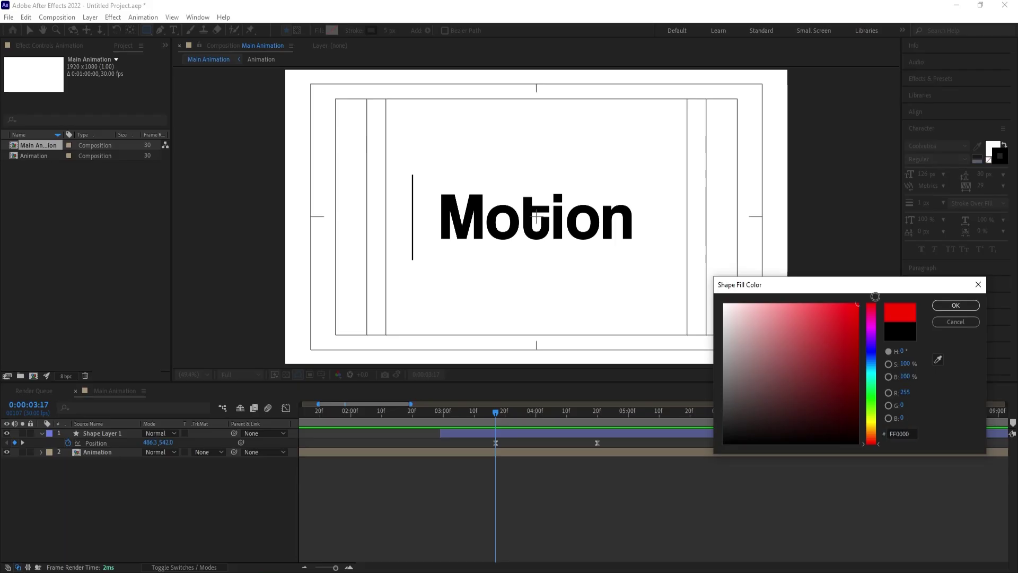
pyautogui.press('Return')
pyautogui.click(354, 31)
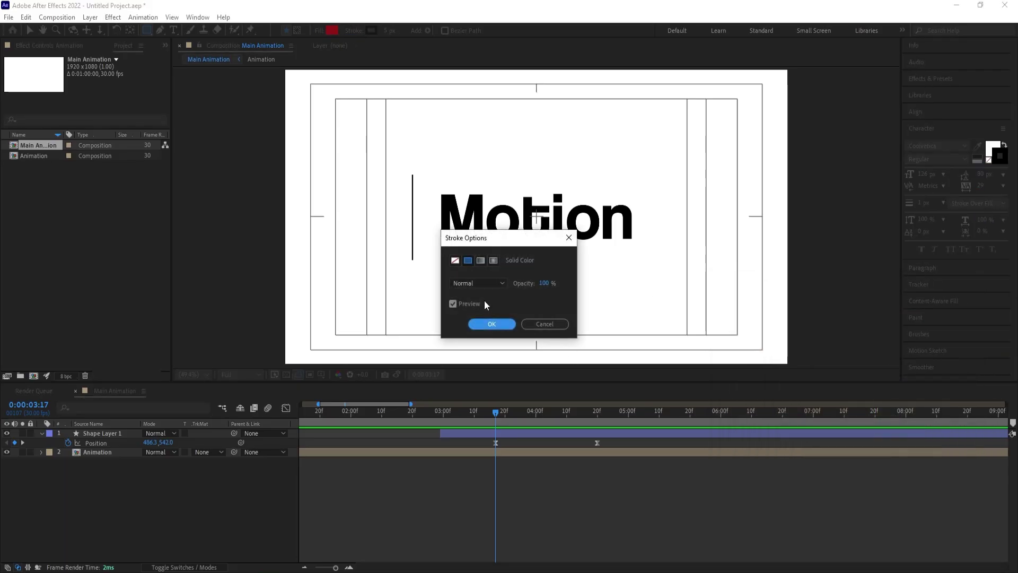
pyautogui.click(457, 260)
pyautogui.click(492, 324)
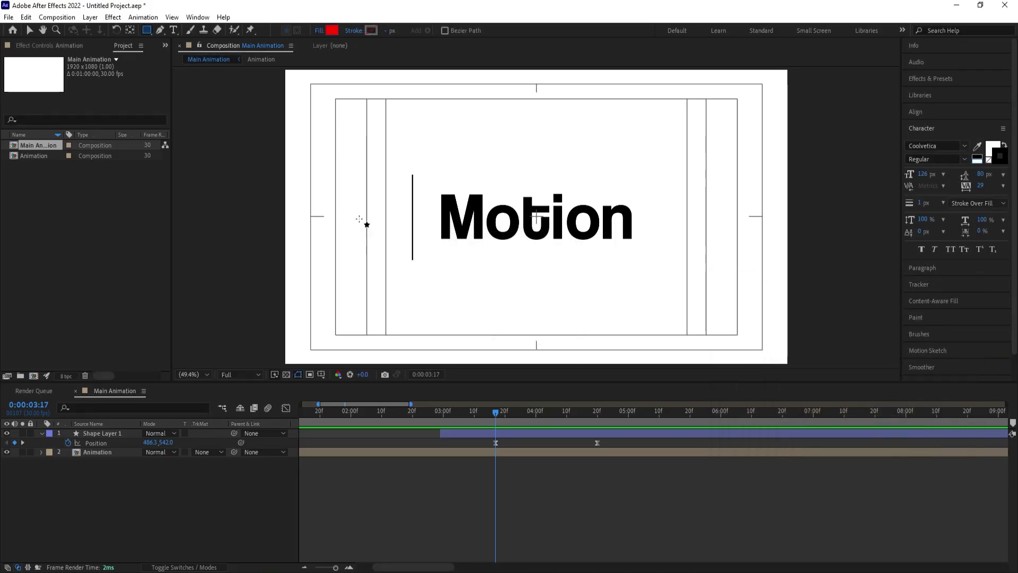
# - Draw a red rectangle on a new shape layer, covering the frame from beyond its left edge up to the vertical line
pyautogui.scroll(-2, 408, 193)
pyautogui.moveTo(414, 200); pyautogui.dragTo(466, 261)
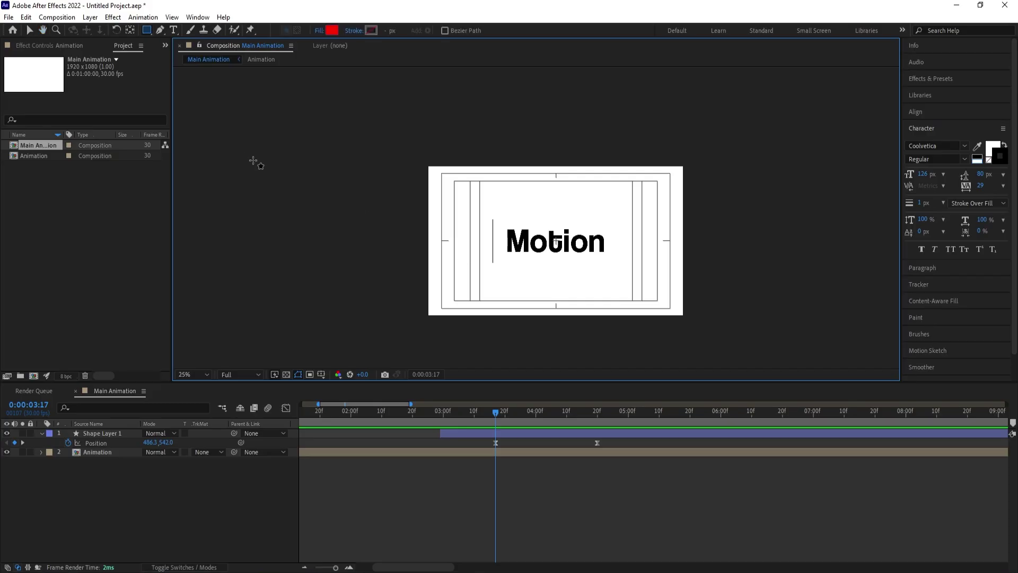
pyautogui.moveTo(238, 145); pyautogui.dragTo(484, 319)
pyautogui.scroll(4, 491, 285)
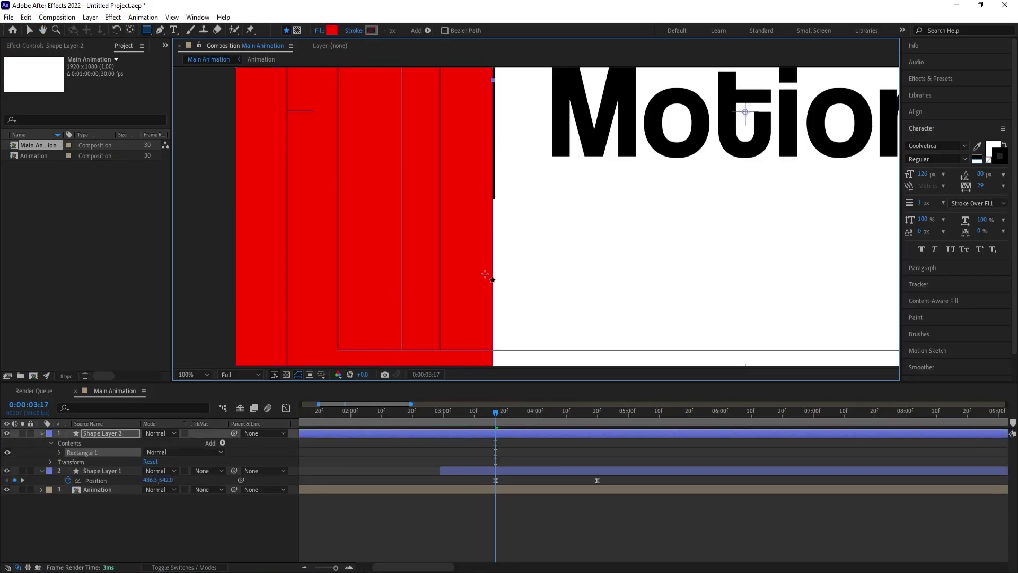
pyautogui.click(206, 375)
pyautogui.click(183, 180)
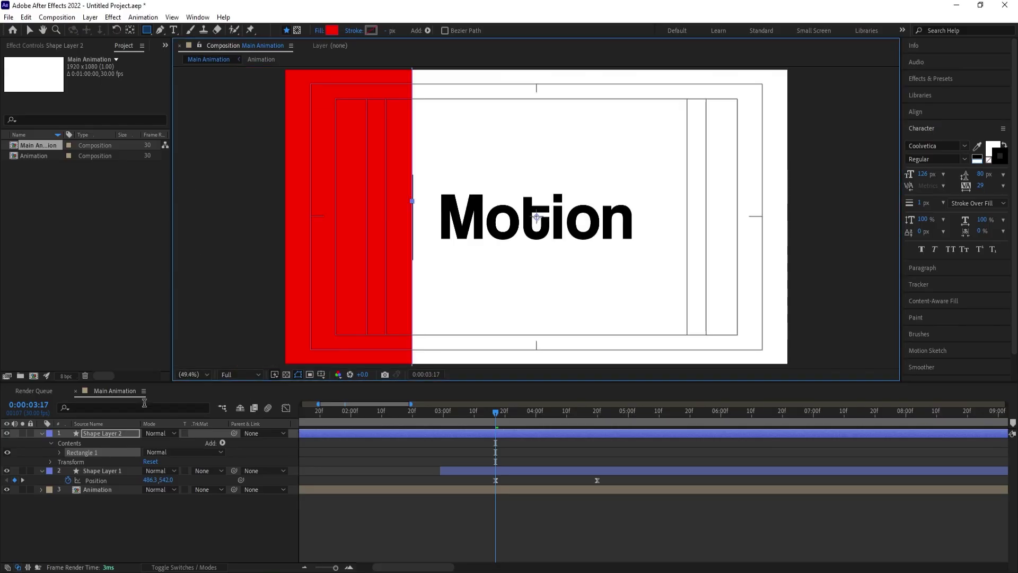
# - Rename the red rectangle layer as Mask, move it between Shape Layer 1 and the Animation layer, and collapse its properties
pyautogui.click(107, 432)
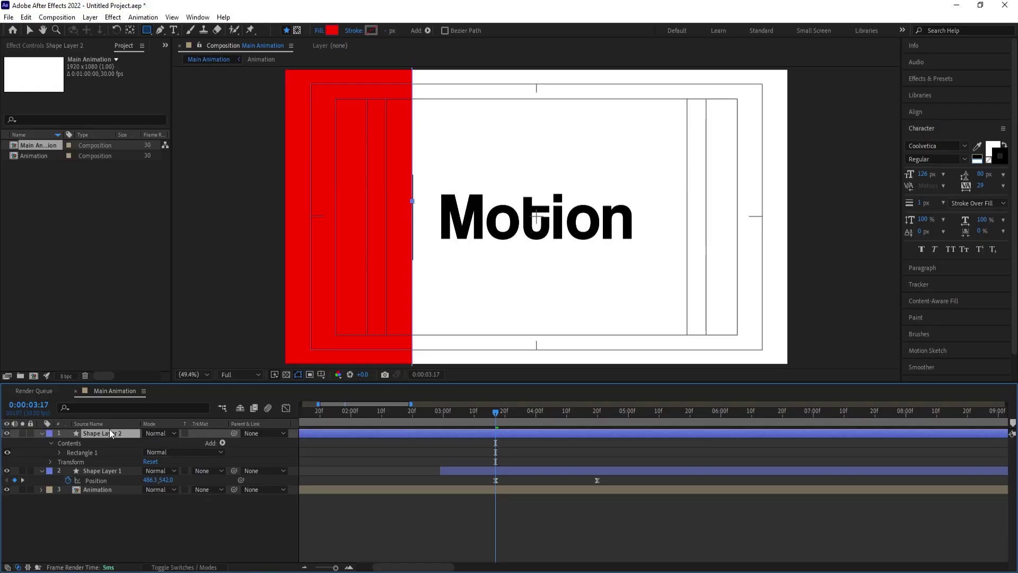
pyautogui.press('Return')
pyautogui.write('Mask')
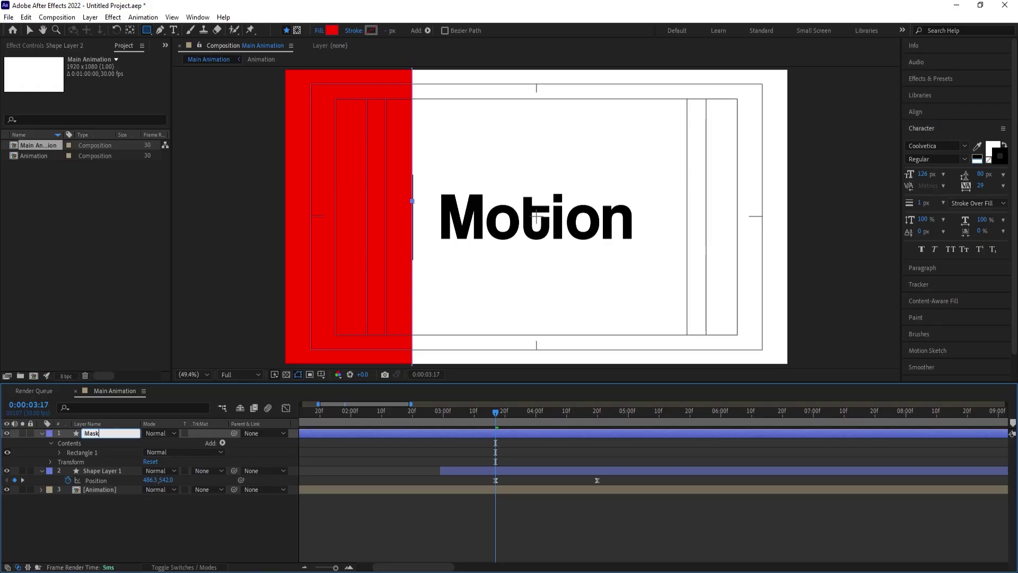
pyautogui.press('Return')
pyautogui.moveTo(117, 433); pyautogui.dragTo(120, 478)
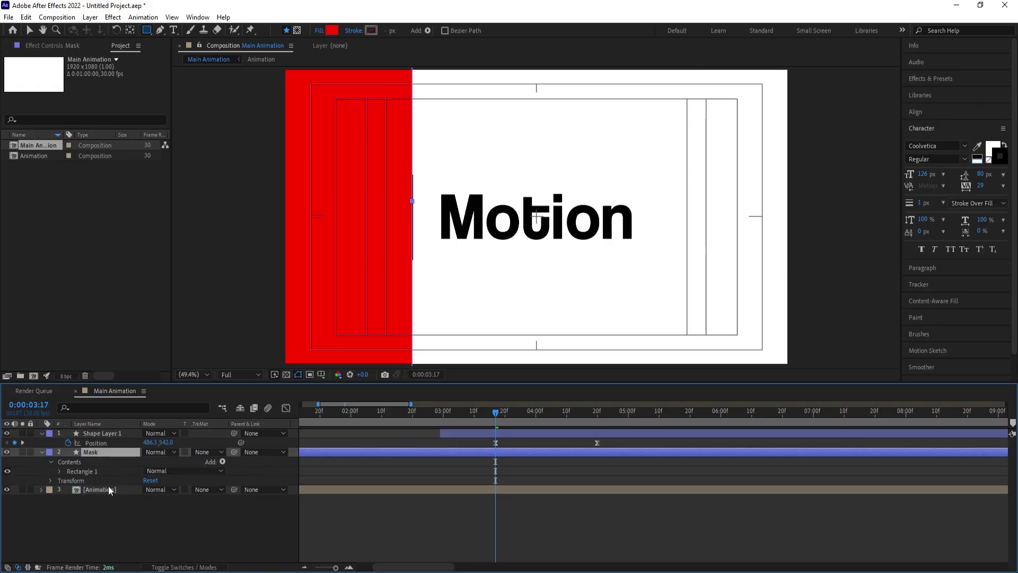
pyautogui.click(42, 452)
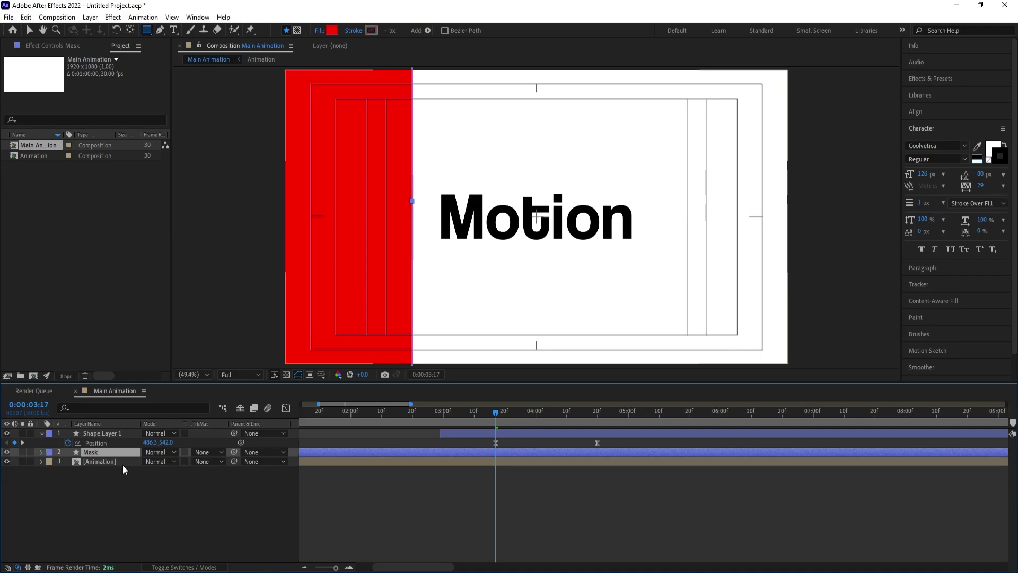
# - Set the Animation layer's track matte to Alpha Inverted using the Mask layer and preview the line sweep
pyautogui.click(202, 462)
pyautogui.click(229, 503)
pyautogui.press('space')
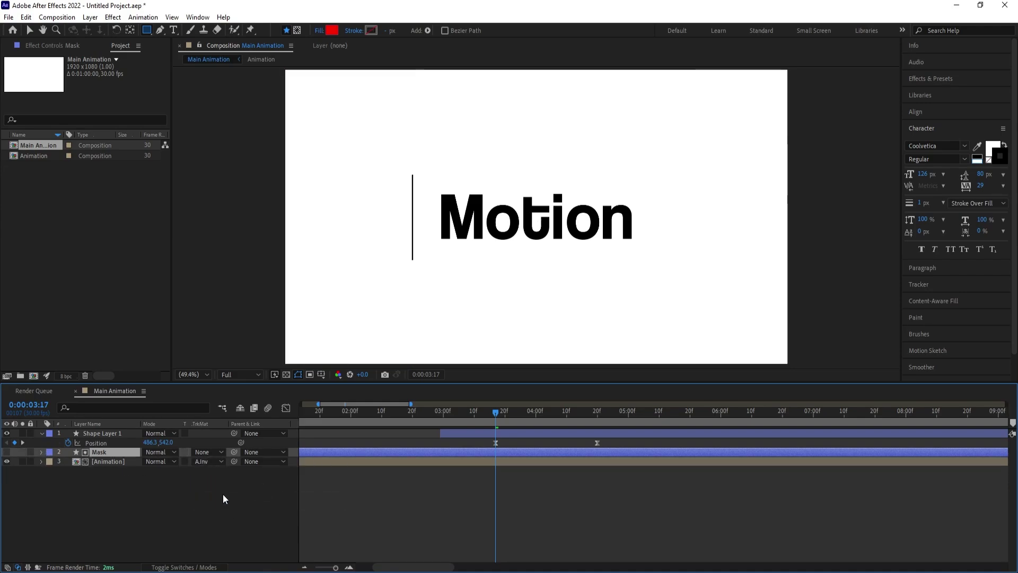
pyautogui.press('space')
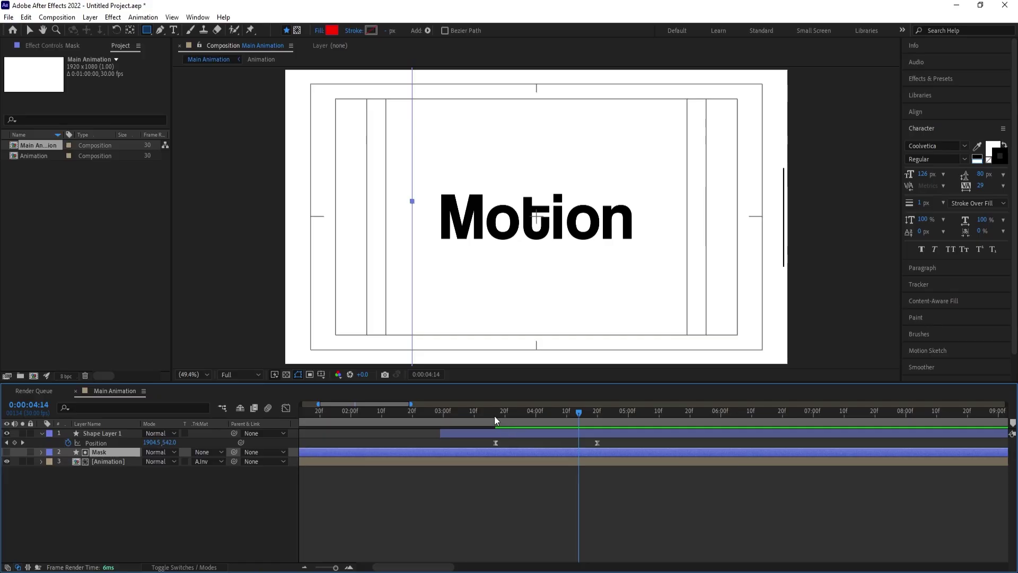
pyautogui.moveTo(493, 415); pyautogui.dragTo(483, 412)
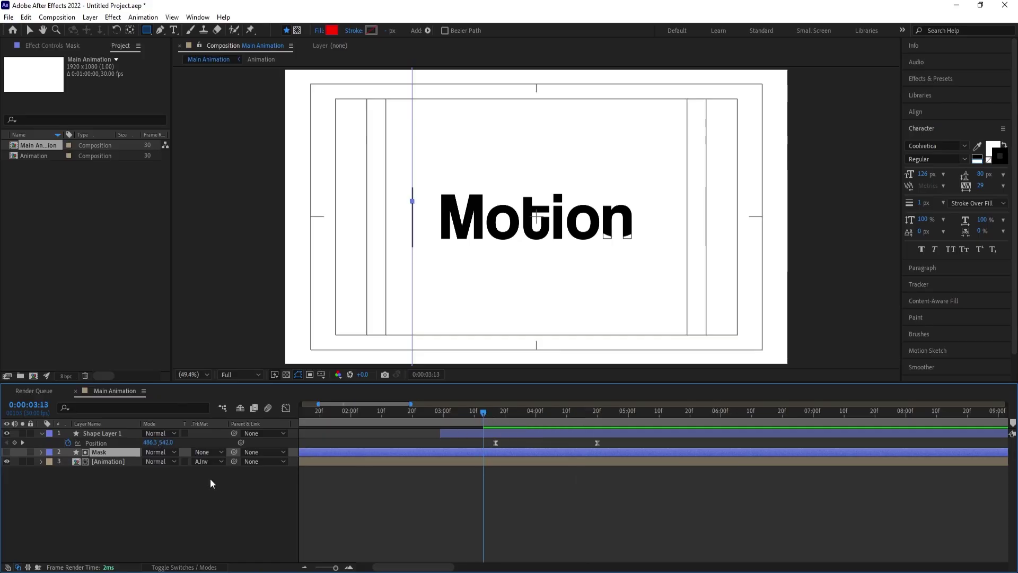
# - Try the Alpha track matte on the Animation layer and return it to Alpha Inverted
pyautogui.click(208, 461)
pyautogui.click(219, 486)
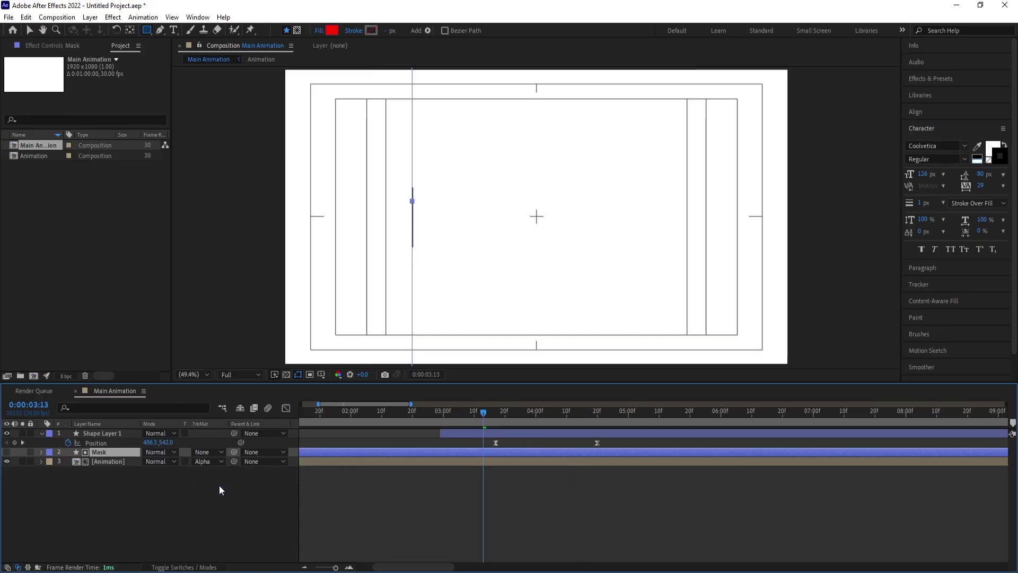
pyautogui.click(208, 461)
pyautogui.click(220, 500)
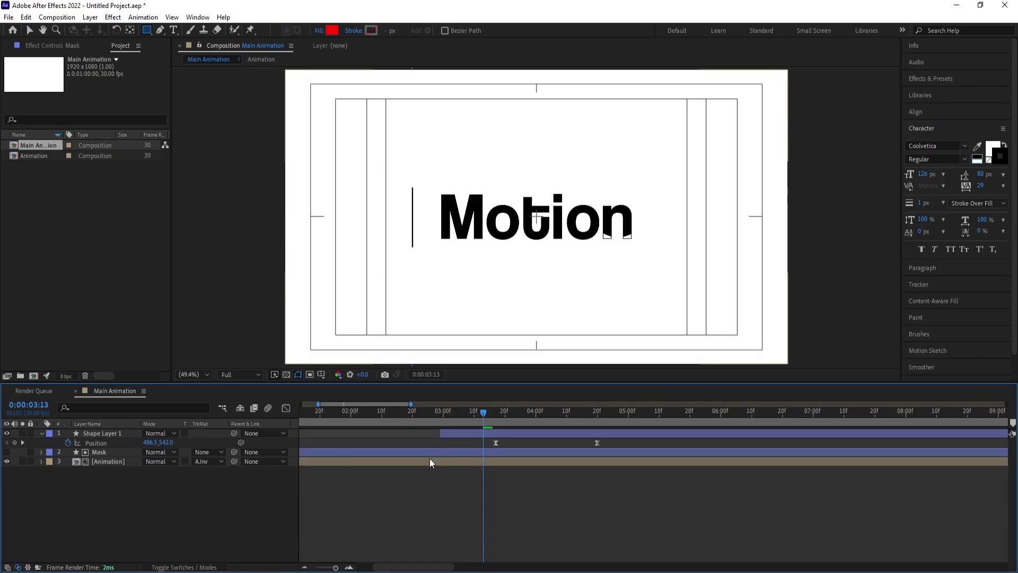
# - At 0:00:03:17, make the Mask layer visible, preview the sweep, and parent Mask to Shape Layer 1
pyautogui.moveTo(485, 420); pyautogui.dragTo(495, 420)
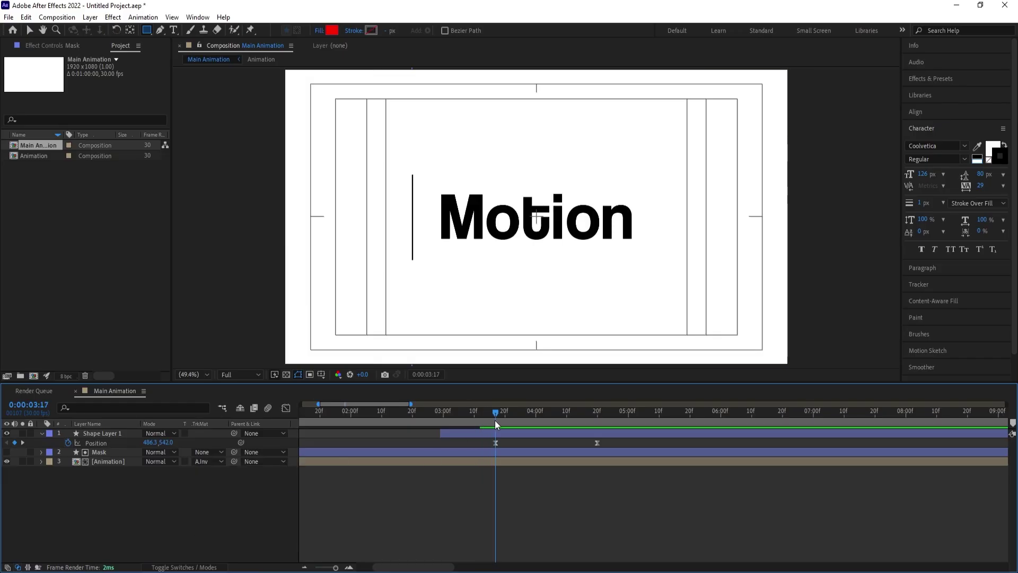
pyautogui.click(7, 452)
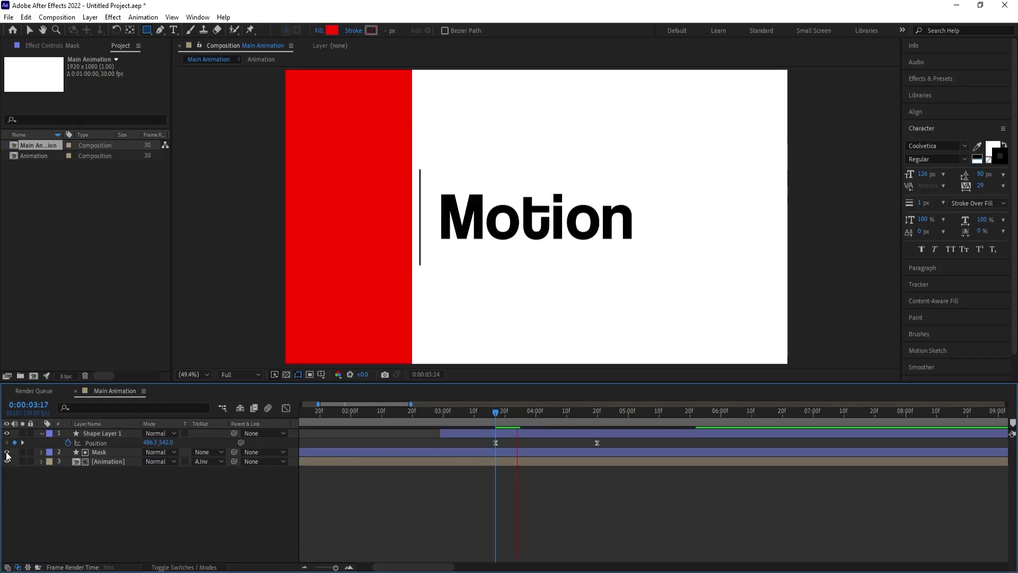
pyautogui.press("'")
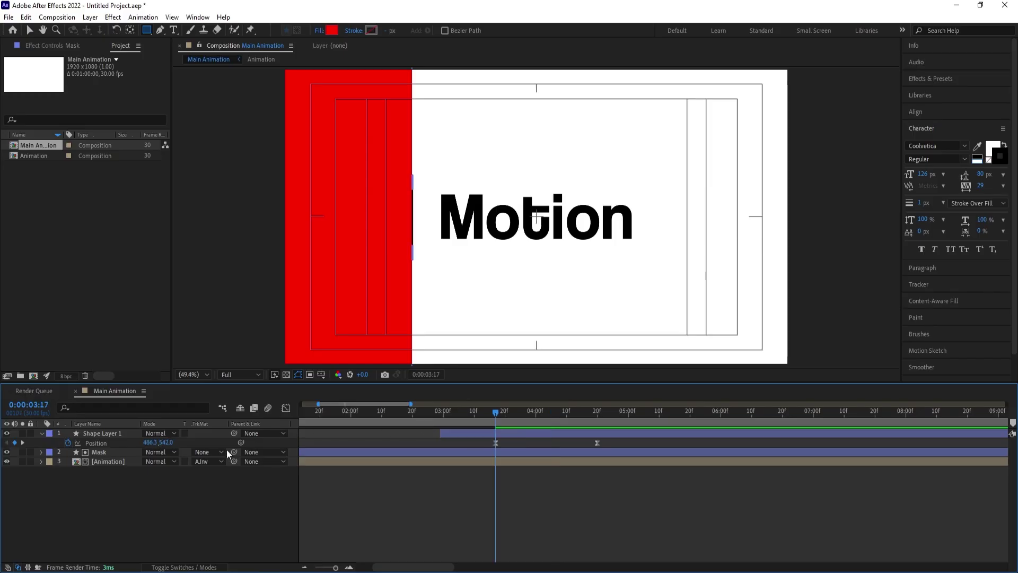
pyautogui.click(119, 452)
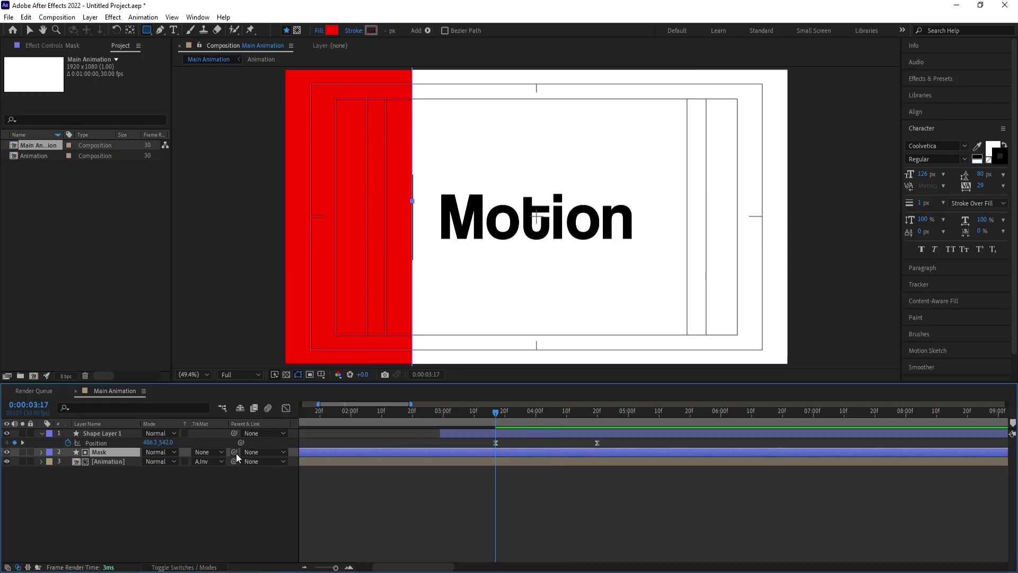
pyautogui.moveTo(237, 453); pyautogui.dragTo(122, 434)
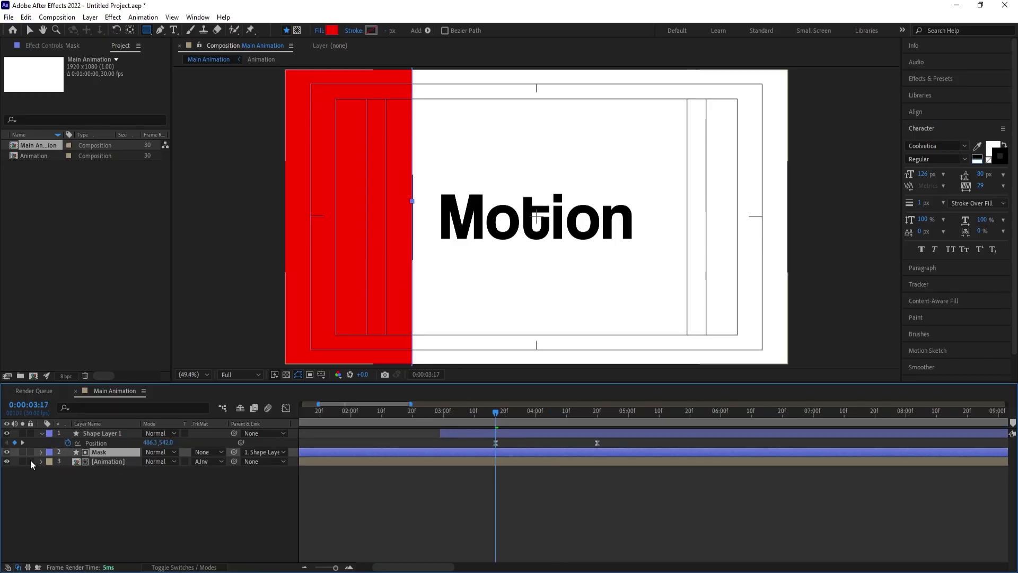
# - Hide the Mask layer and preview the text wipe from 0:00:03:17, plus the whole animation from the start
pyautogui.click(7, 451)
pyautogui.press("'")
pyautogui.press('space')
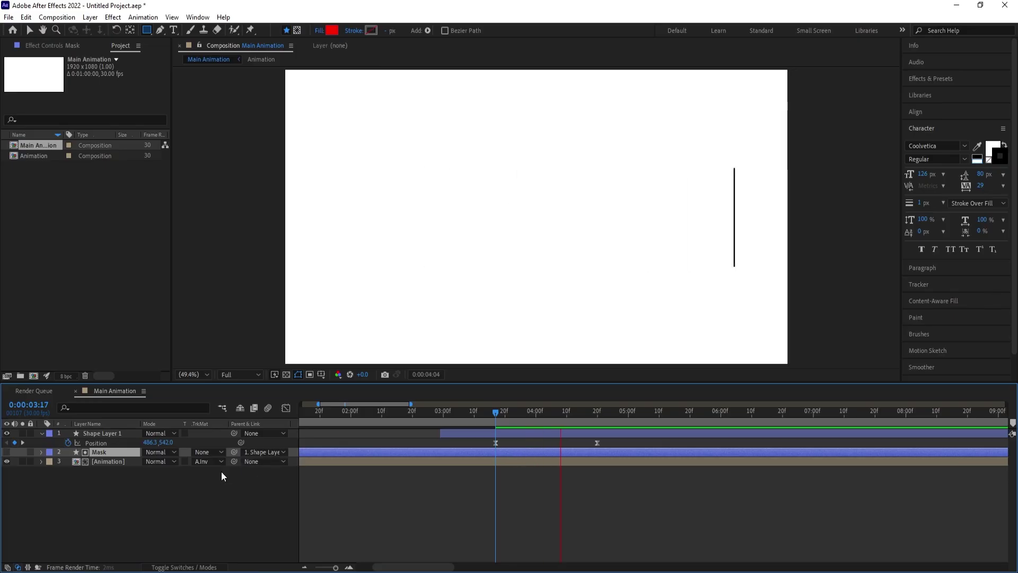
pyautogui.press("'")
pyautogui.press('-')
pyautogui.moveTo(488, 417); pyautogui.dragTo(230, 412)
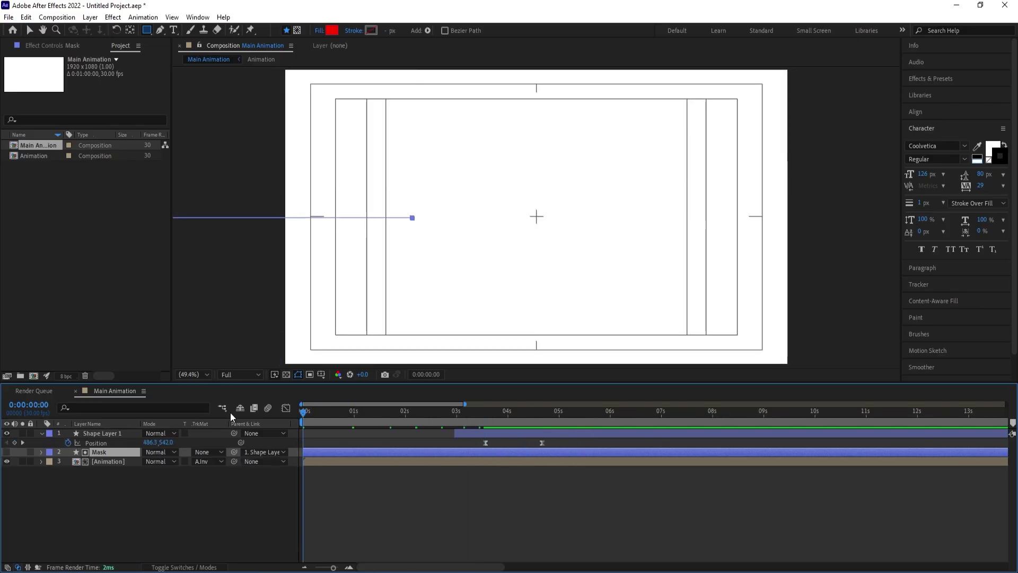
pyautogui.press('space')
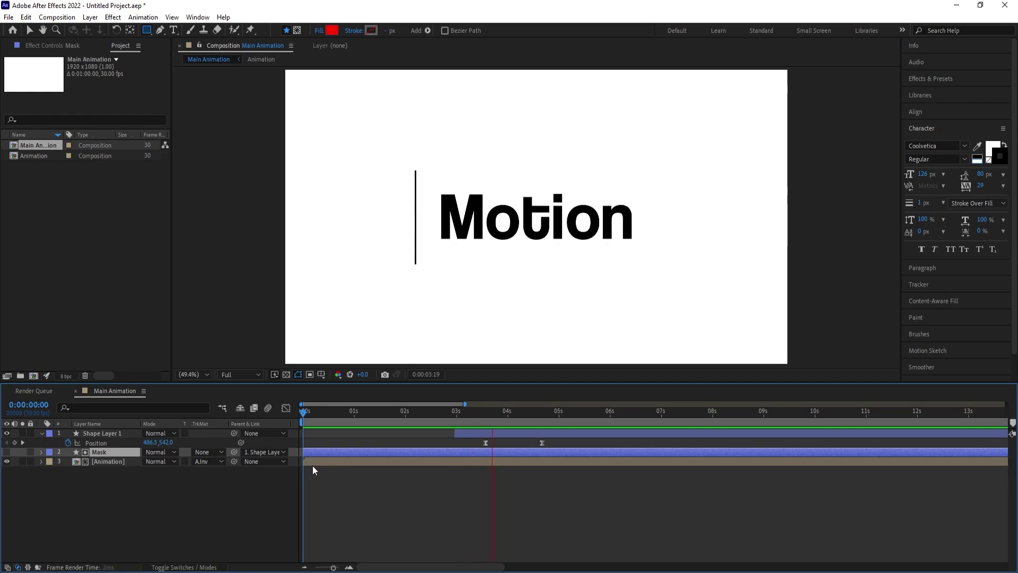
pyautogui.press('space')
pyautogui.moveTo(491, 419); pyautogui.dragTo(478, 416)
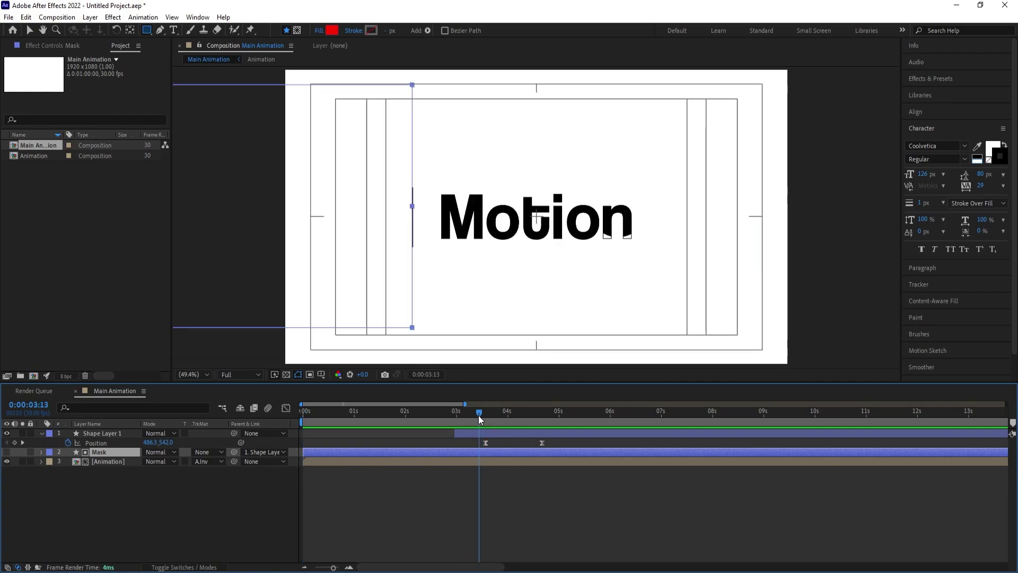
# - Collapse and duplicate all three layers, grouping the copied mask and Animation layer directly beneath the copied line layer
pyautogui.click(95, 505)
pyautogui.press('u')
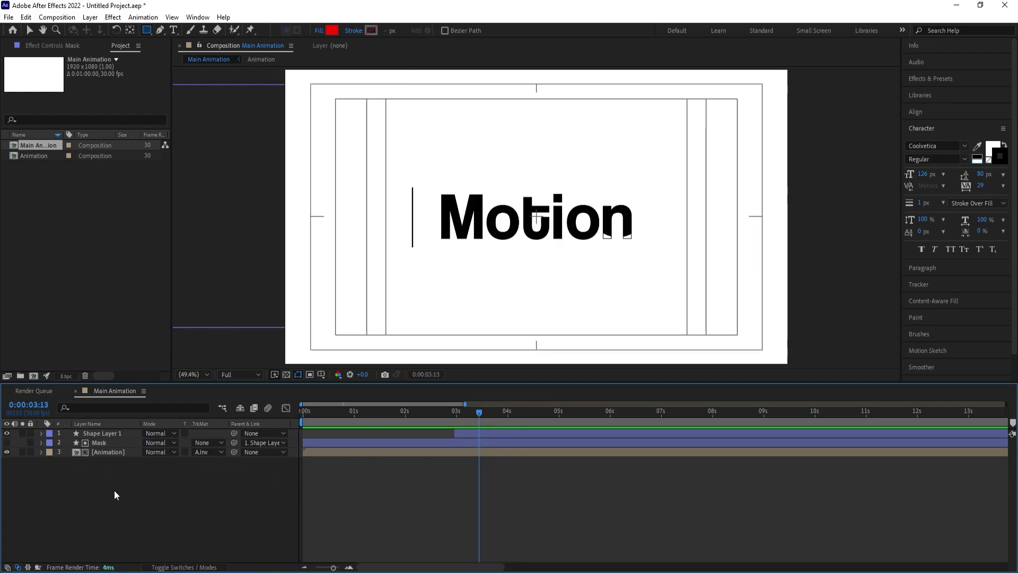
pyautogui.hotkey('ctrl', 'a')
pyautogui.hotkey('ctrl', 'd')
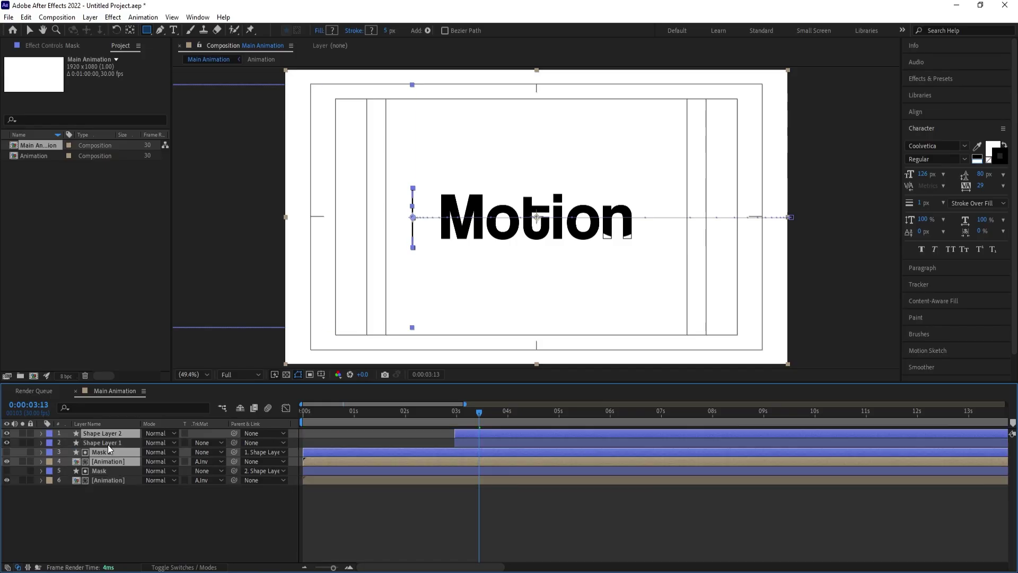
pyautogui.moveTo(114, 453); pyautogui.dragTo(109, 441)
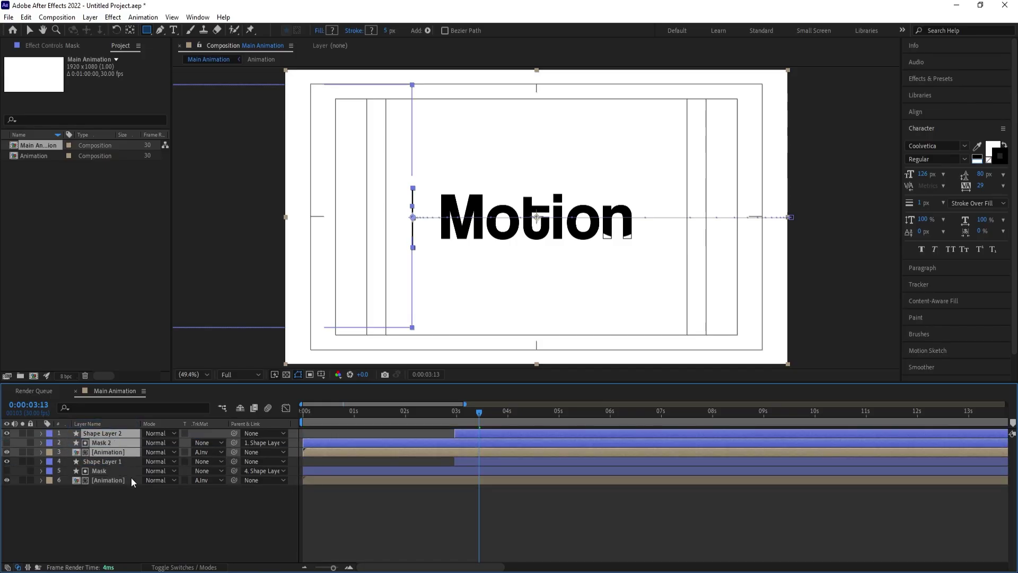
pyautogui.click(151, 508)
# - Preview the duplicates, shift the three copied layers slightly later in time, and go to 0:00:03:14
pyautogui.press('space')
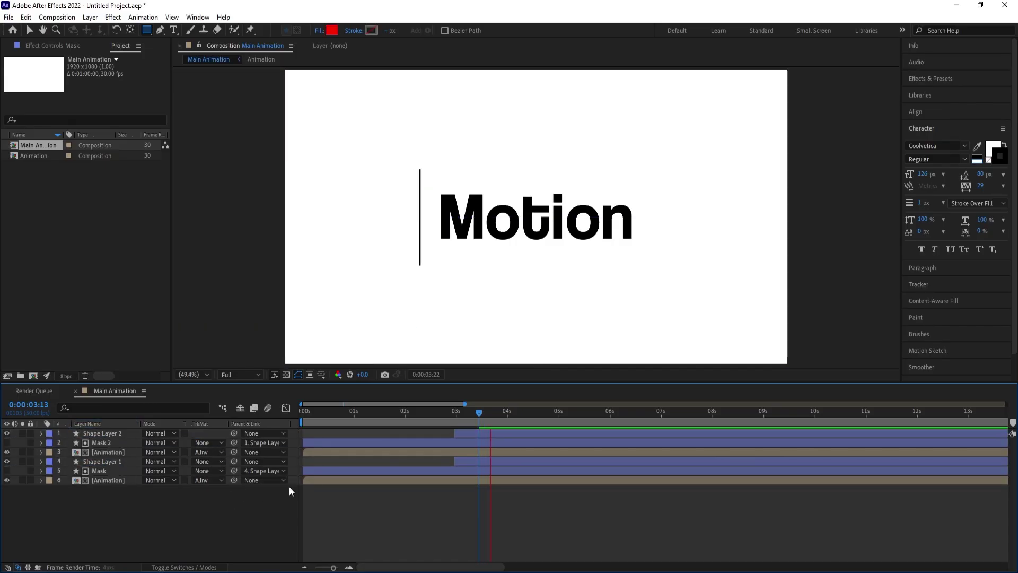
pyautogui.click(425, 450)
pyautogui.moveTo(462, 433); pyautogui.dragTo(480, 413)
pyautogui.click(456, 511)
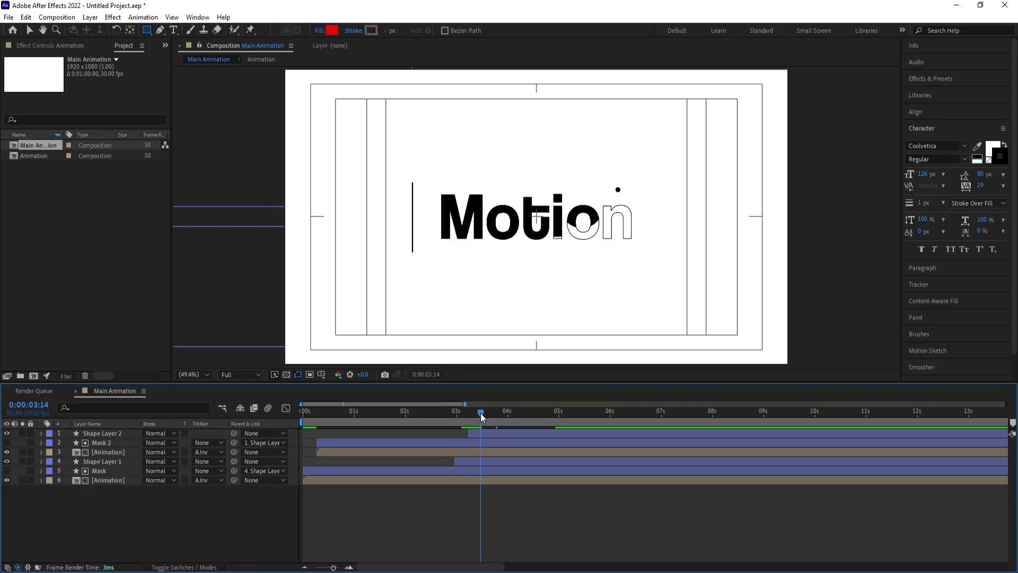
# - Trim the start of the copied Animation layer to 0:00:03:14 and preview the two line sweeps
pyautogui.click(471, 451)
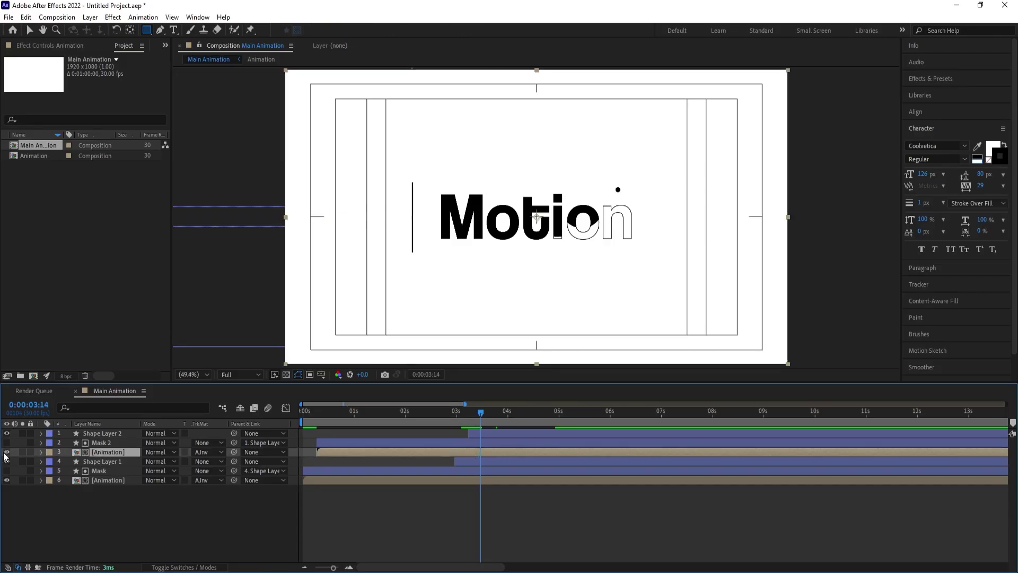
pyautogui.hotkey('alt', '[')
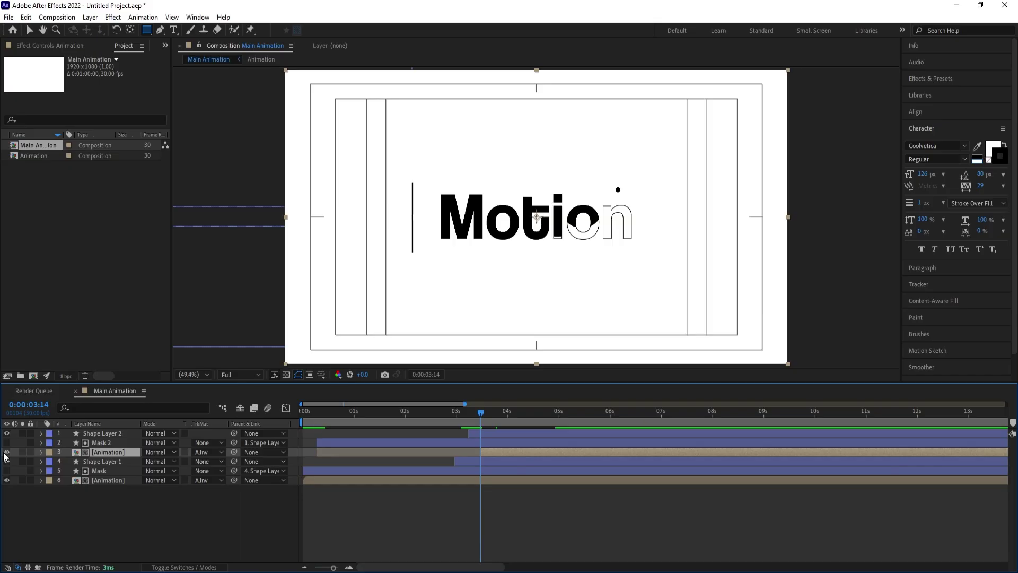
pyautogui.press('space')
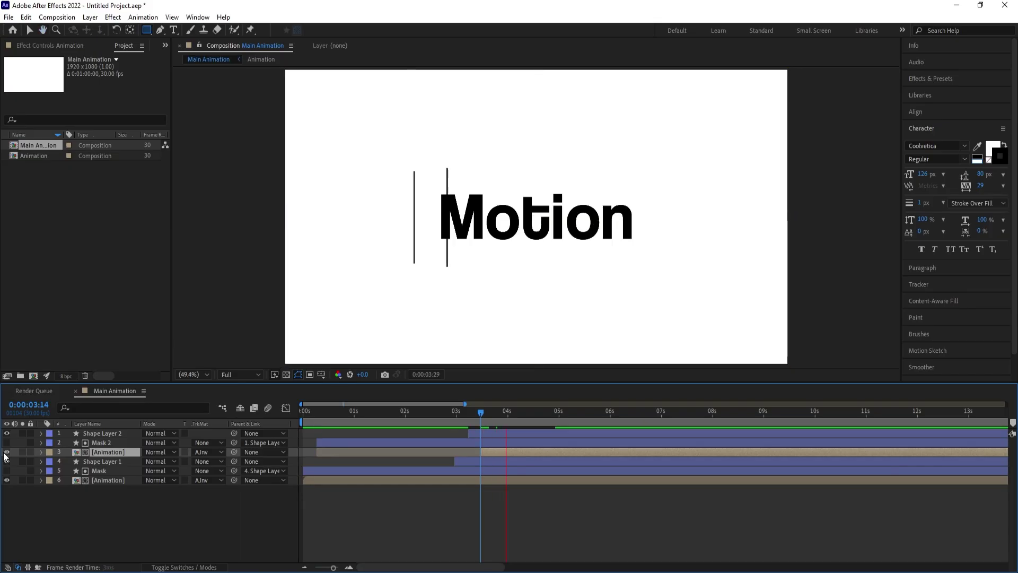
pyautogui.press('space')
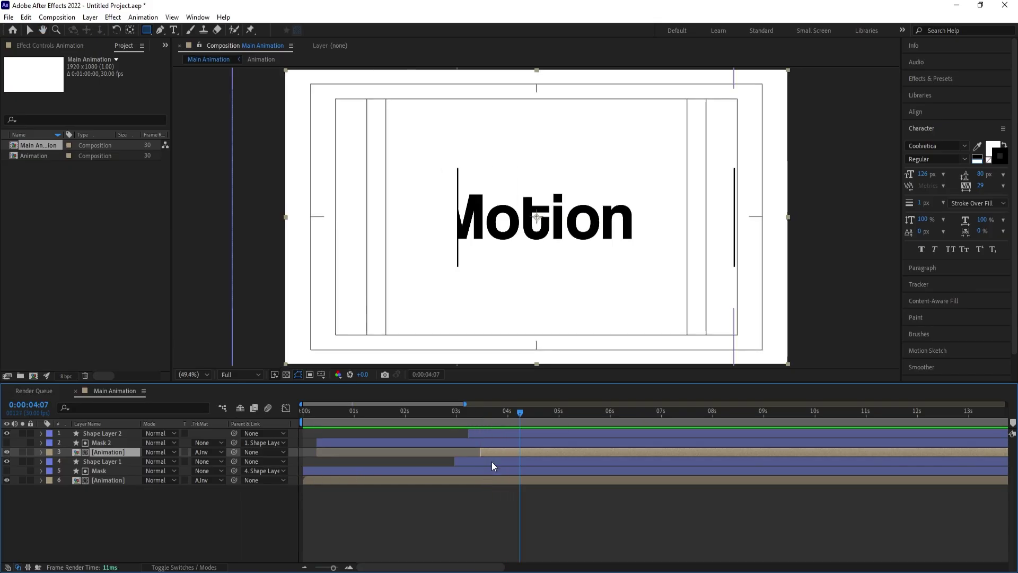
# - Reveal the copied layer's source in the project, duplicate the Animation composition, and replace that layer's source with the duplicate
pyautogui.rightClick(499, 453)
pyautogui.moveTo(562, 352)
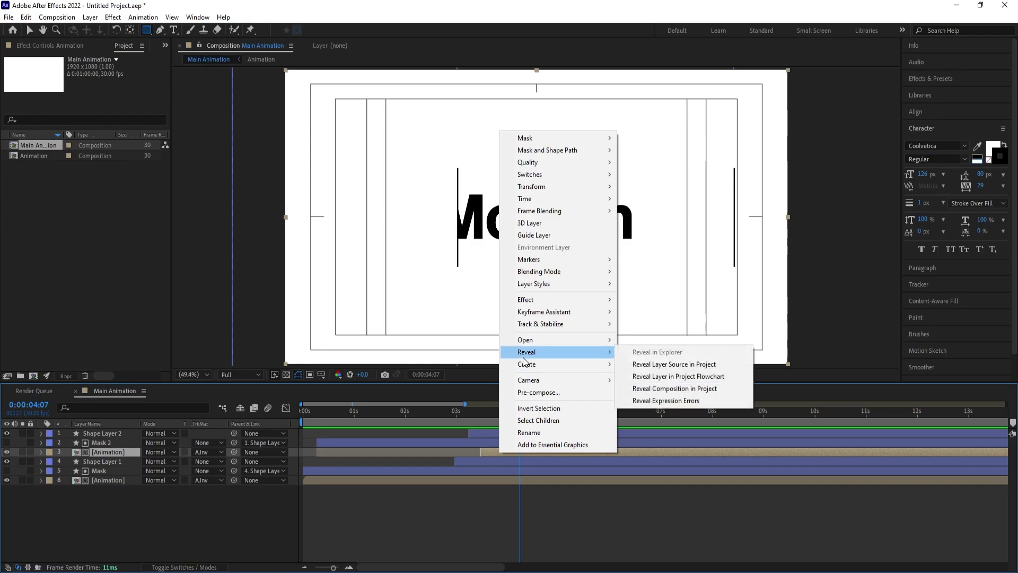
pyautogui.click(698, 365)
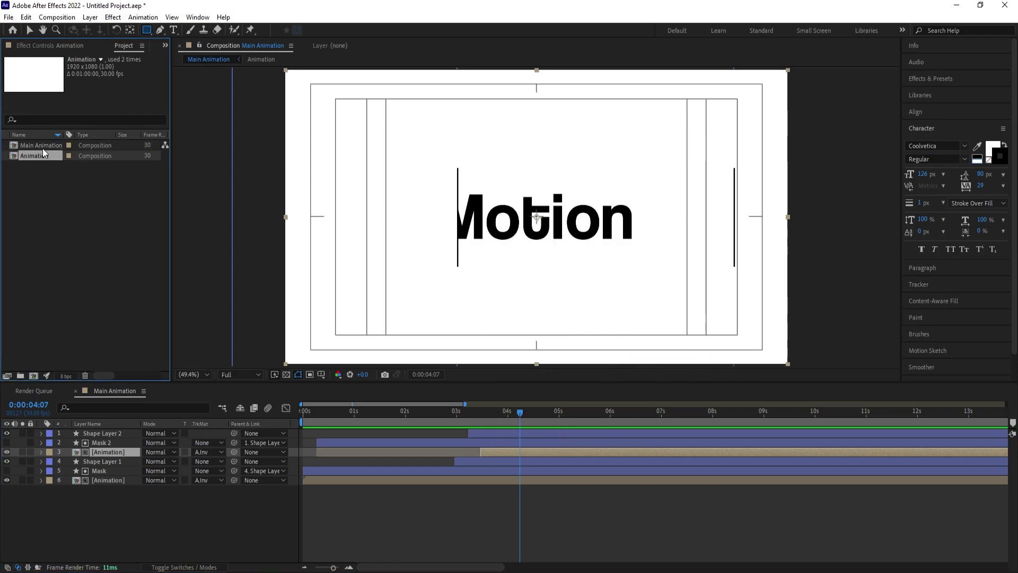
pyautogui.hotkey('ctrl', 'd')
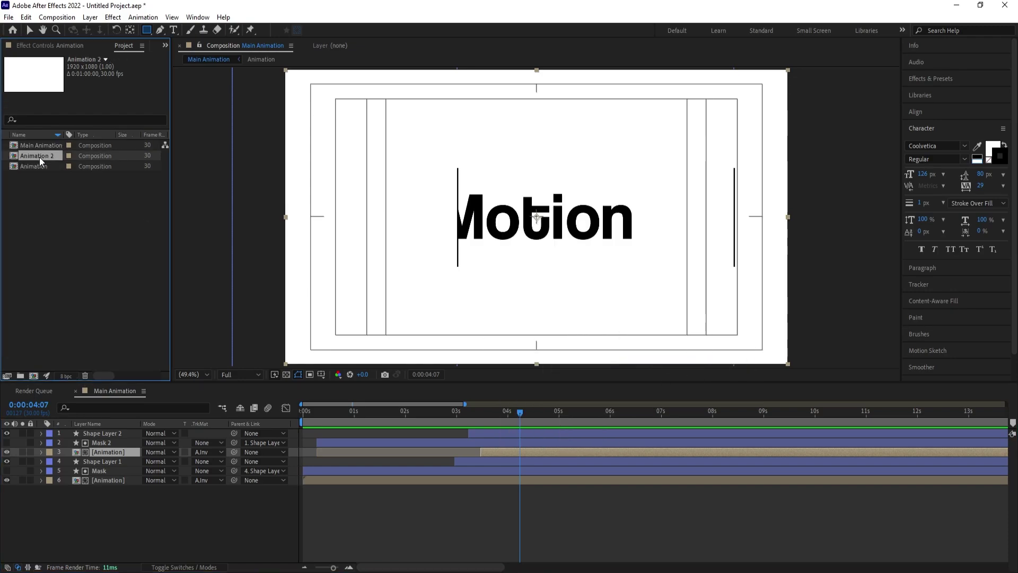
pyautogui.moveTo(106, 466); pyautogui.dragTo(103, 453)
# - In the duplicated composition, delete all shape and filled-letter layers, keeping only the outlined letters, and return to Main Animation
pyautogui.doubleClick(103, 453)
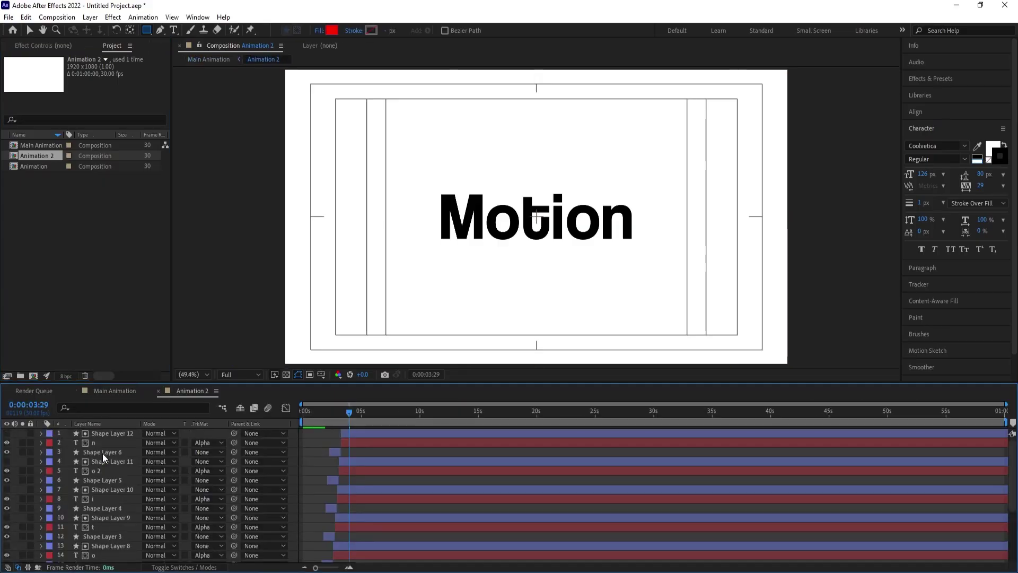
pyautogui.scroll(-3, 449, 471)
pyautogui.click(326, 509)
pyautogui.scroll(3, 335, 501)
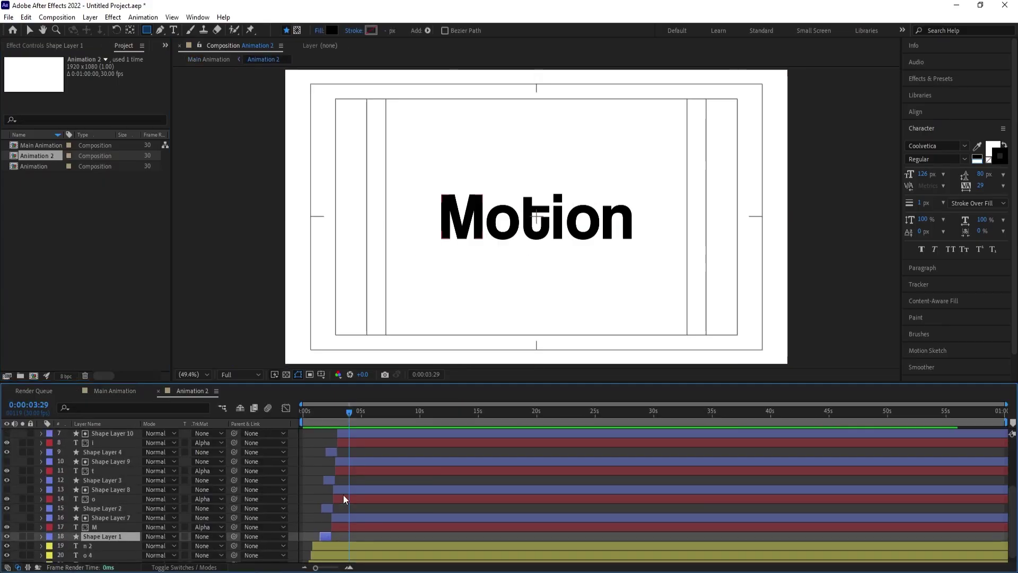
pyautogui.keyDown('shift'); pyautogui.click(350, 436); pyautogui.keyUp('shift')
pyautogui.scroll(-3, 352, 462)
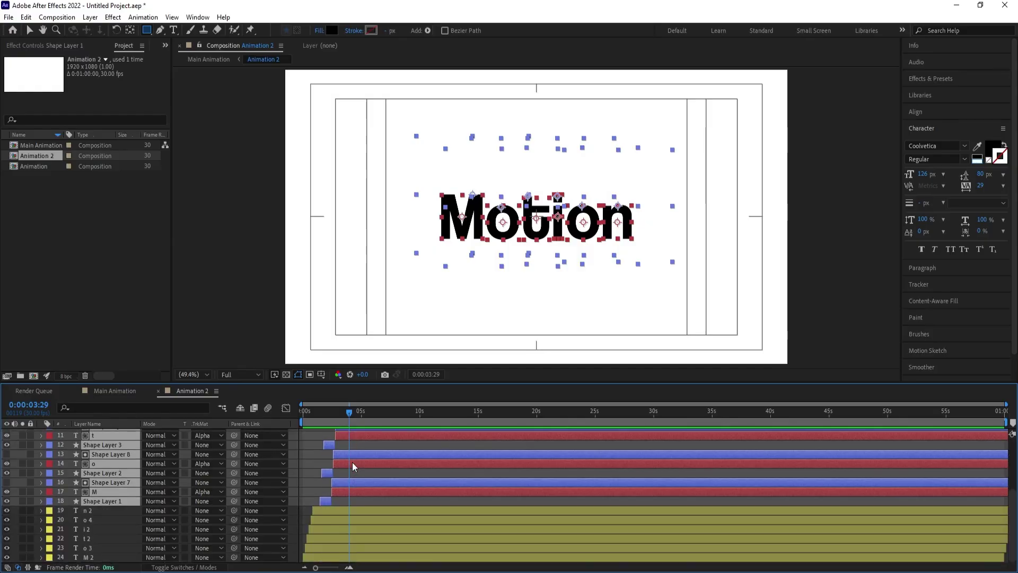
pyautogui.press('Delete')
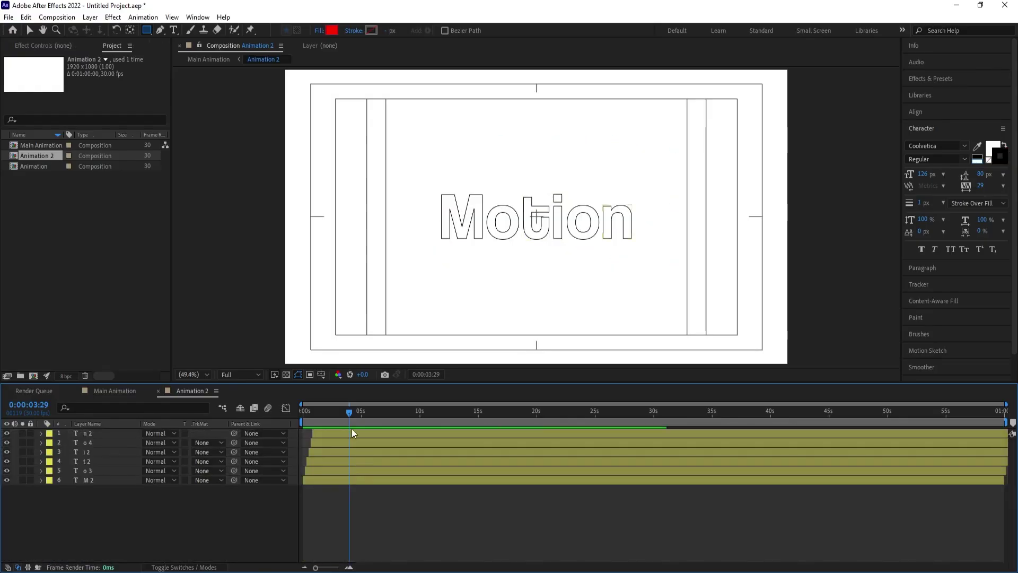
pyautogui.click(106, 391)
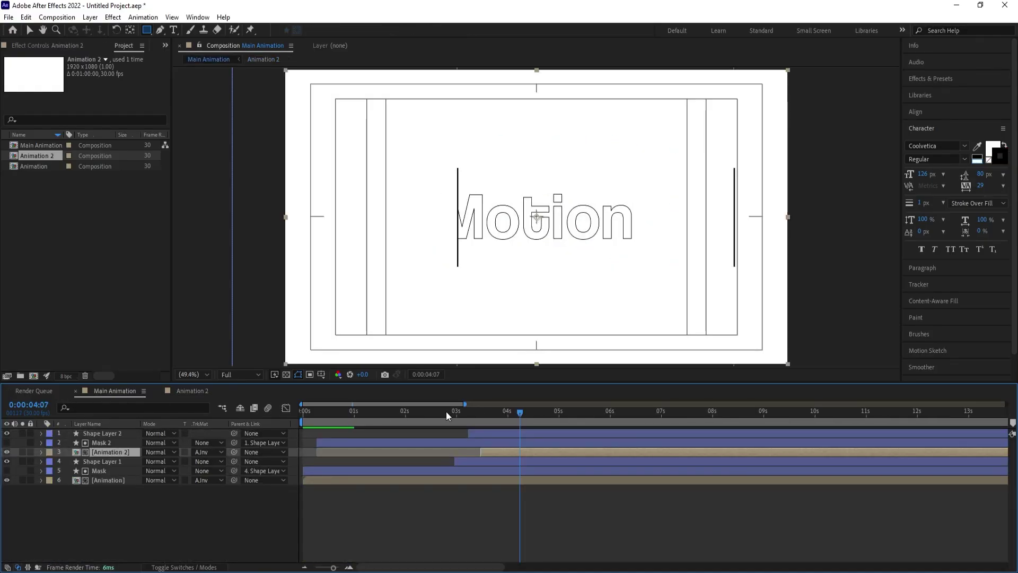
# - Move Shape Layer 2, Mask 2 and Animation 2 together beneath the Animation layer and preview the line sweeps
pyautogui.click(464, 416)
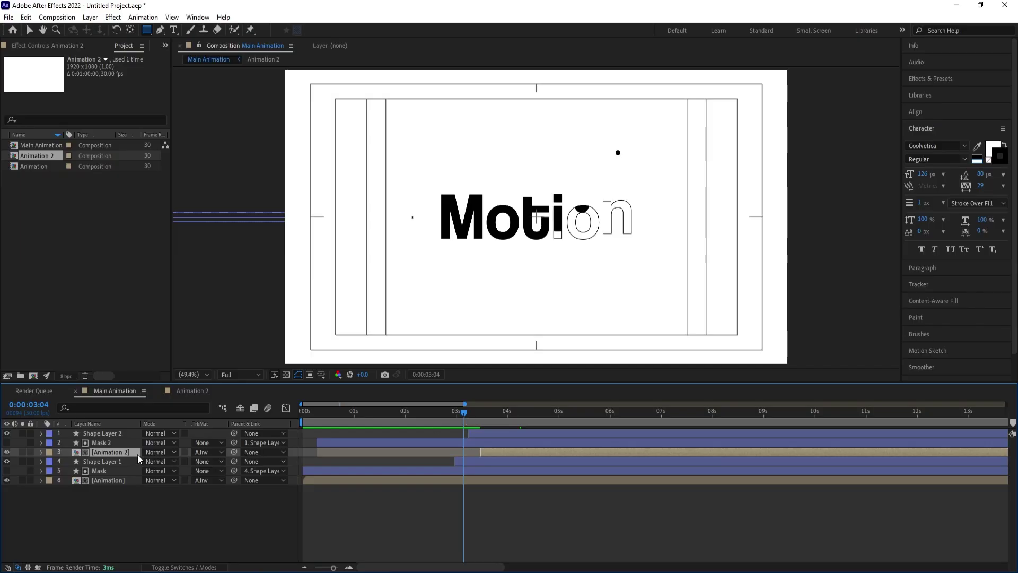
pyautogui.keyDown('shift'); pyautogui.click(107, 434); pyautogui.keyUp('shift')
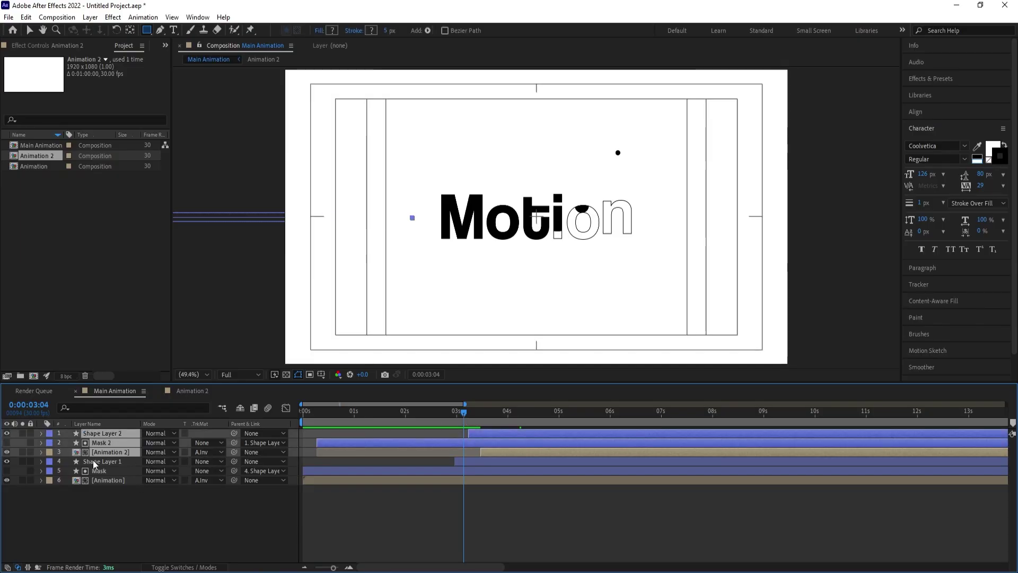
pyautogui.moveTo(100, 453); pyautogui.dragTo(114, 507)
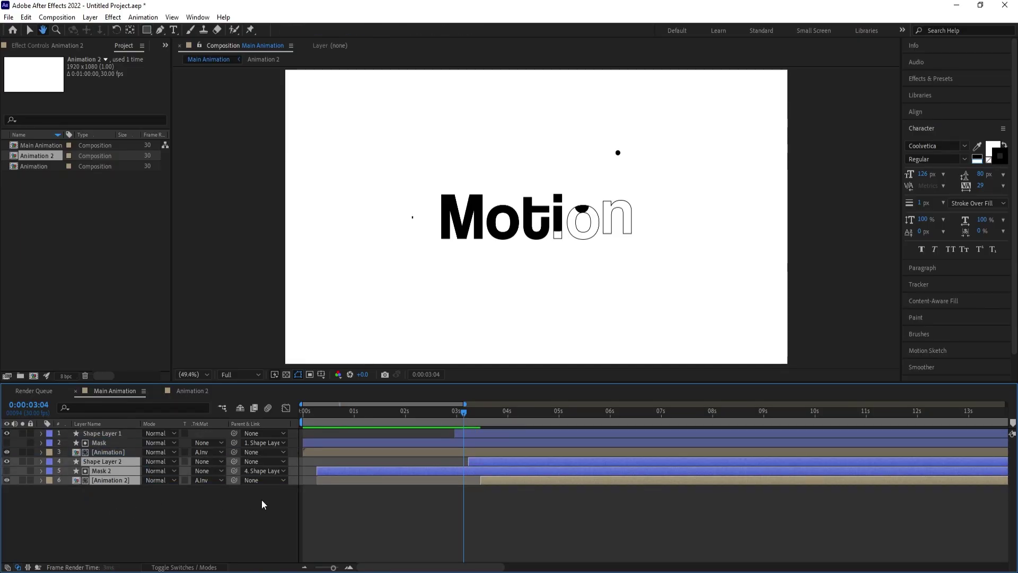
pyautogui.press('space')
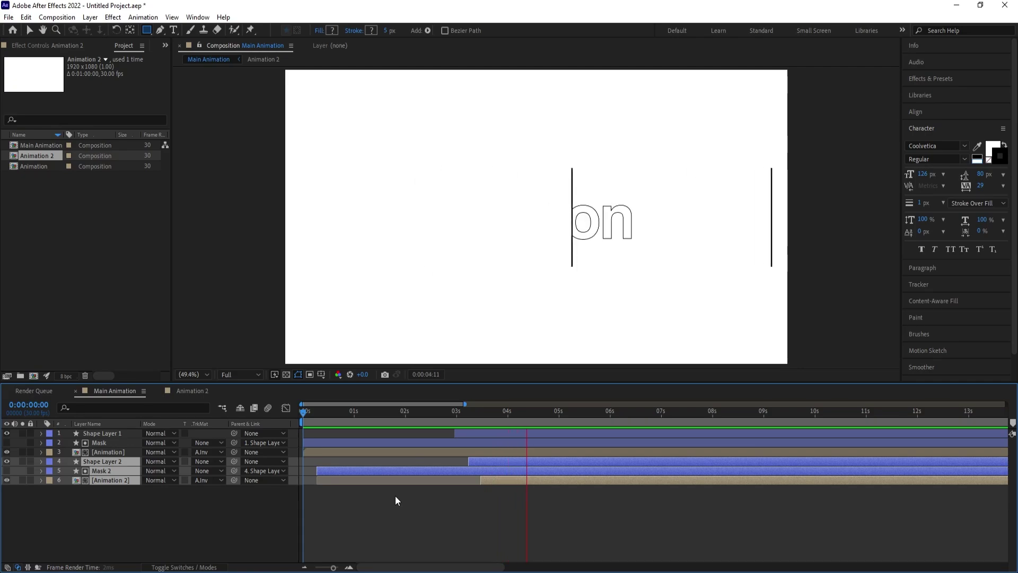
pyautogui.press('space')
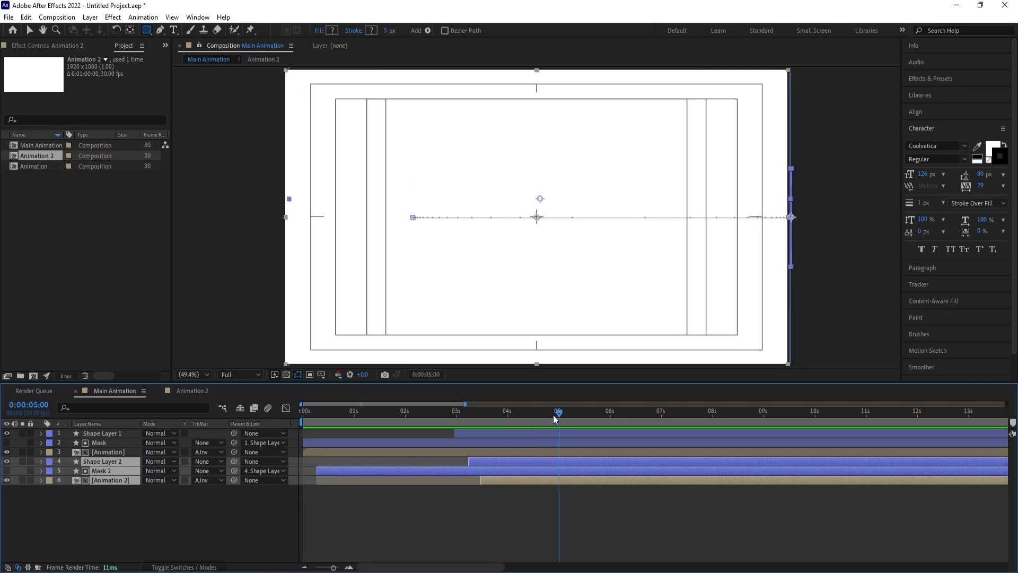
# - End the work area of Main Animation at 0:00:04:24 and deselect all layers
pyautogui.moveTo(554, 419)
pyautogui.mouseDown()
pyautogui.moveTo(527, 409)
pyautogui.moveTo(546, 415)
pyautogui.mouseUp()
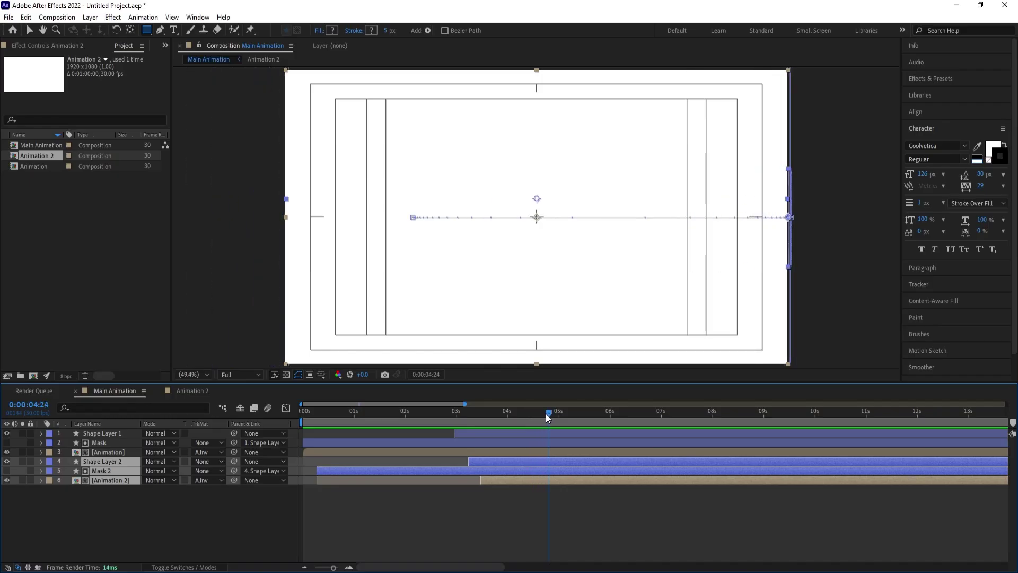
pyautogui.press('n')
pyautogui.click(126, 526)
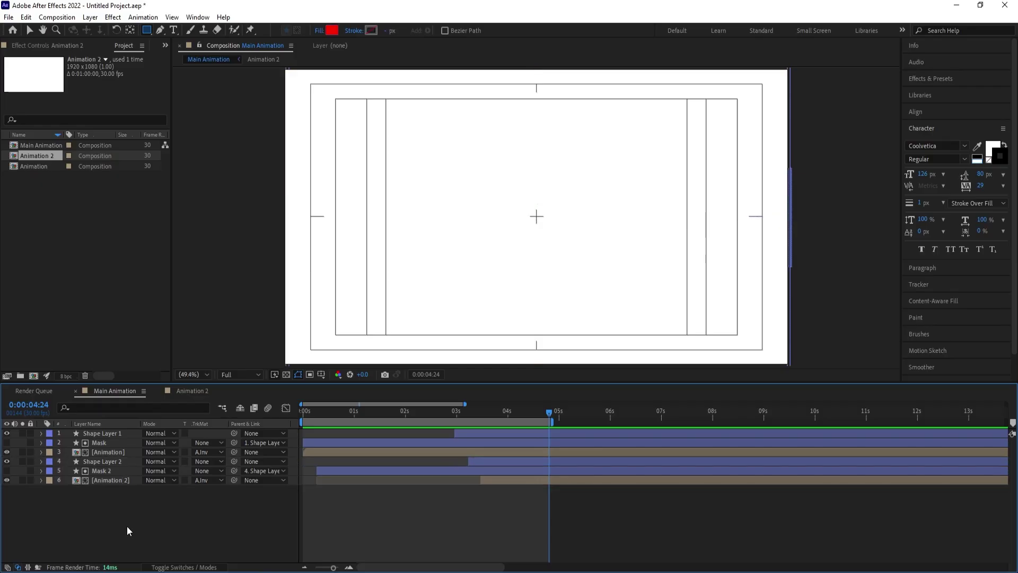
# - Create a white solid and place it at the very bottom of the Main Animation layer stack
pyautogui.hotkey('ctrl', 'y')
pyautogui.press('Return')
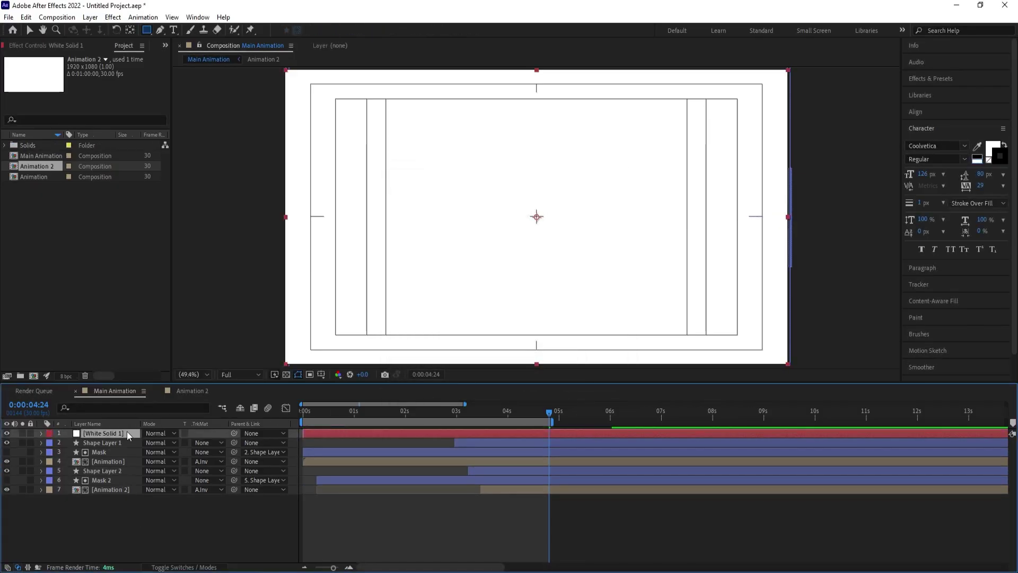
pyautogui.moveTo(126, 433); pyautogui.dragTo(135, 504)
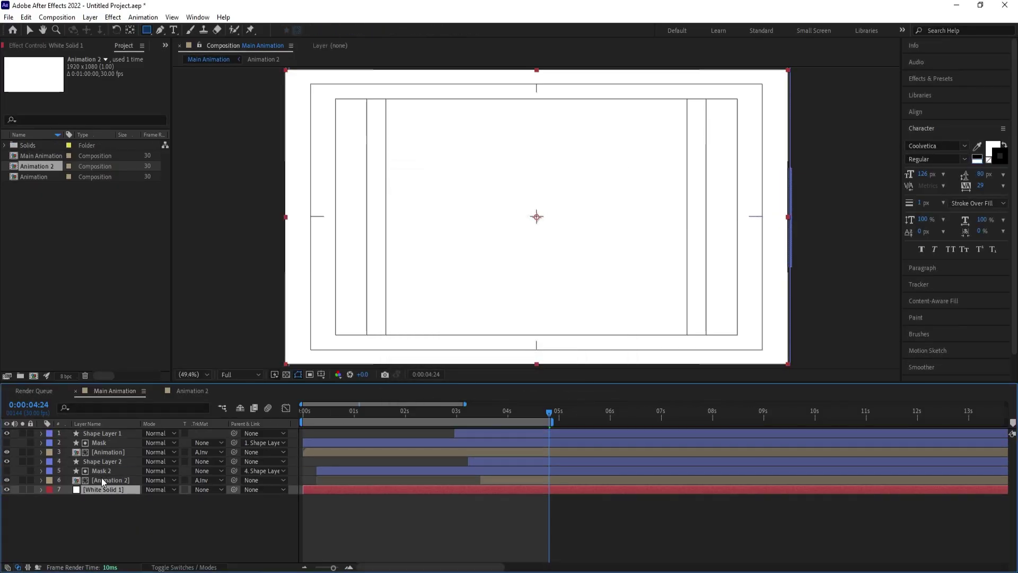
# - Enable motion blur for all layers of the Animation 2 composition and of Main Animation
pyautogui.doubleClick(101, 477)
pyautogui.press('F4')
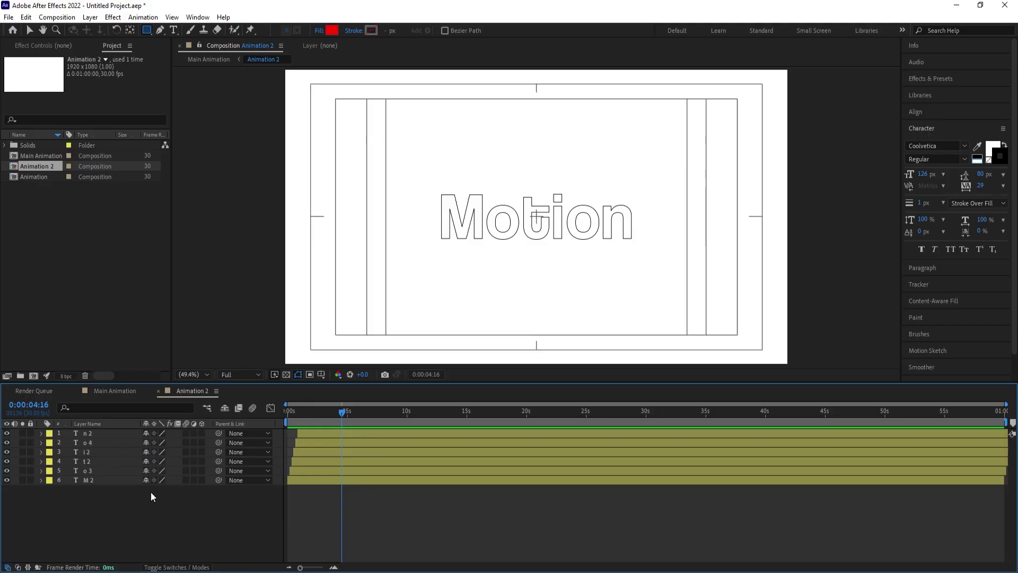
pyautogui.hotkey('ctrl', 'a')
pyautogui.click(114, 392)
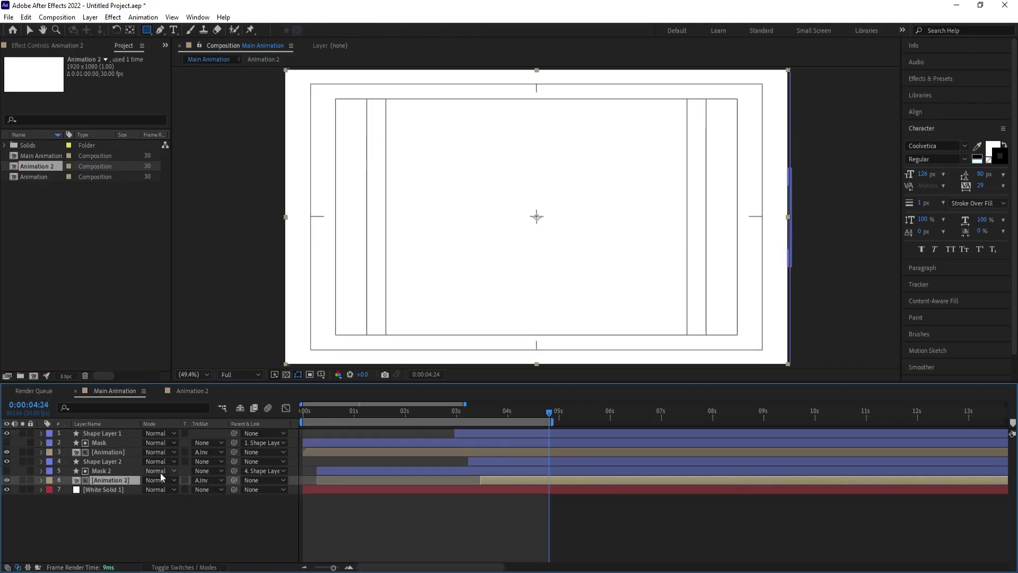
pyautogui.hotkey('ctrl', 'a')
pyautogui.click(107, 514)
# - Enable motion blur for all layers of the Animation composition and preview Main Animation from the start
pyautogui.doubleClick(118, 452)
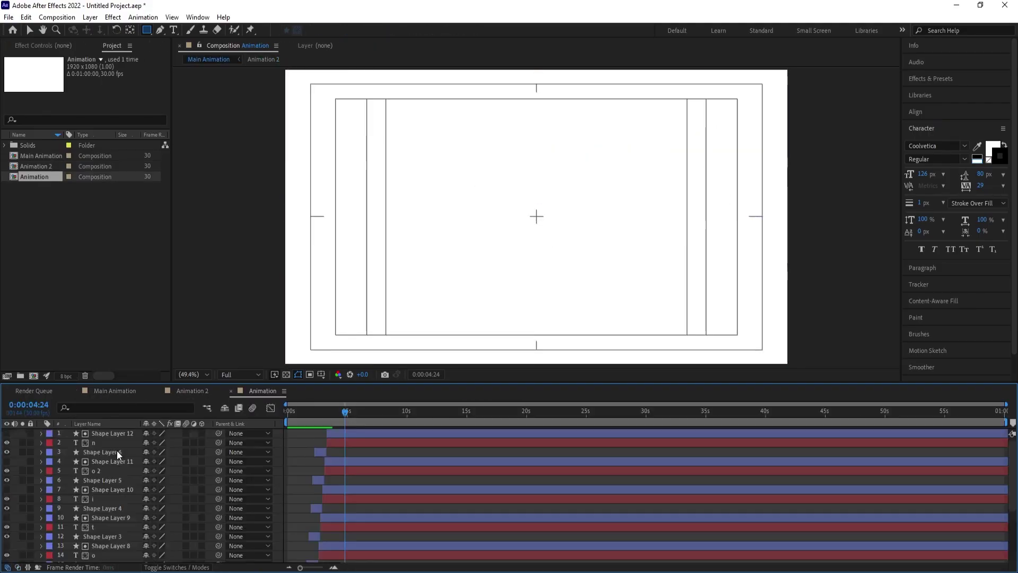
pyautogui.hotkey('ctrl', 'a')
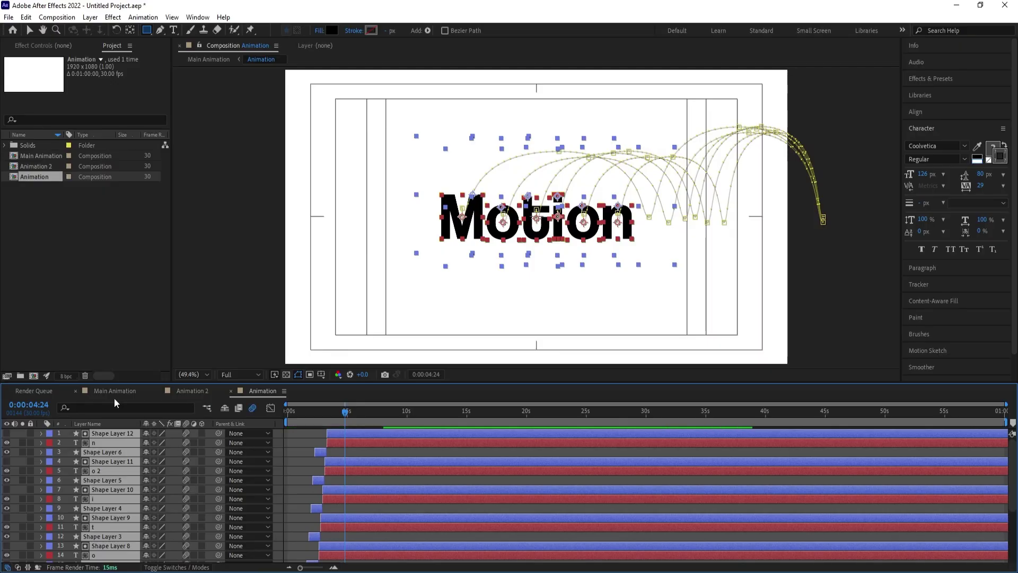
pyautogui.click(114, 390)
pyautogui.moveTo(355, 411); pyautogui.dragTo(260, 412)
pyautogui.press('space')
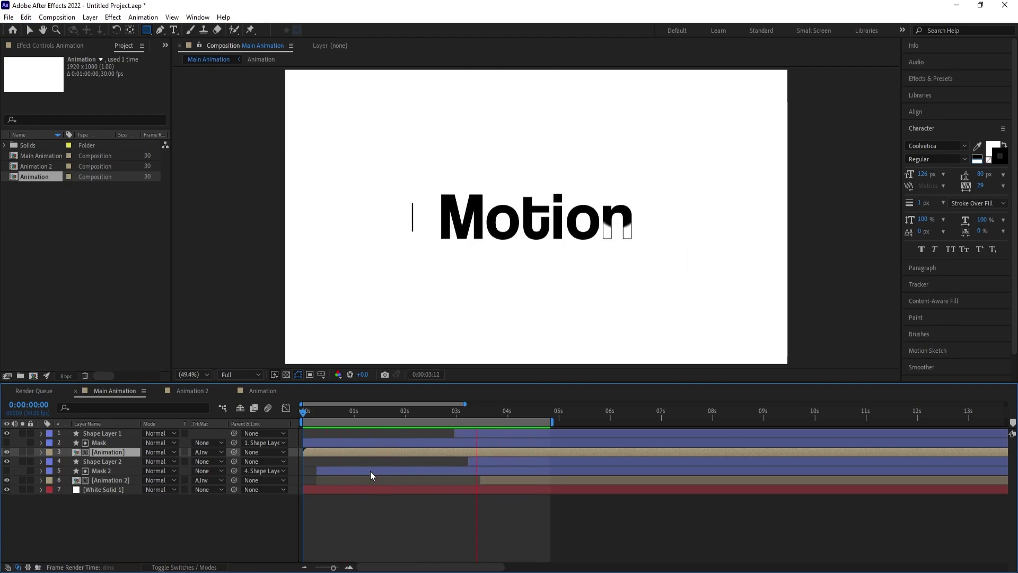
pyautogui.press('space')
# - Add an adjustment layer above all layers in Main Animation and apply the Tint effect to it
pyautogui.click(198, 517)
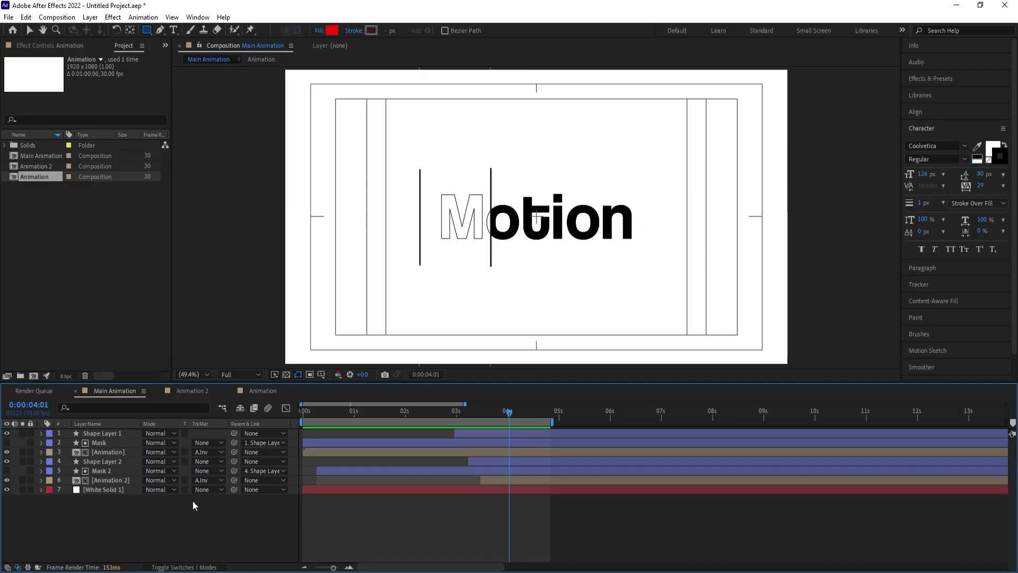
pyautogui.rightClick(165, 514)
pyautogui.moveTo(177, 388)
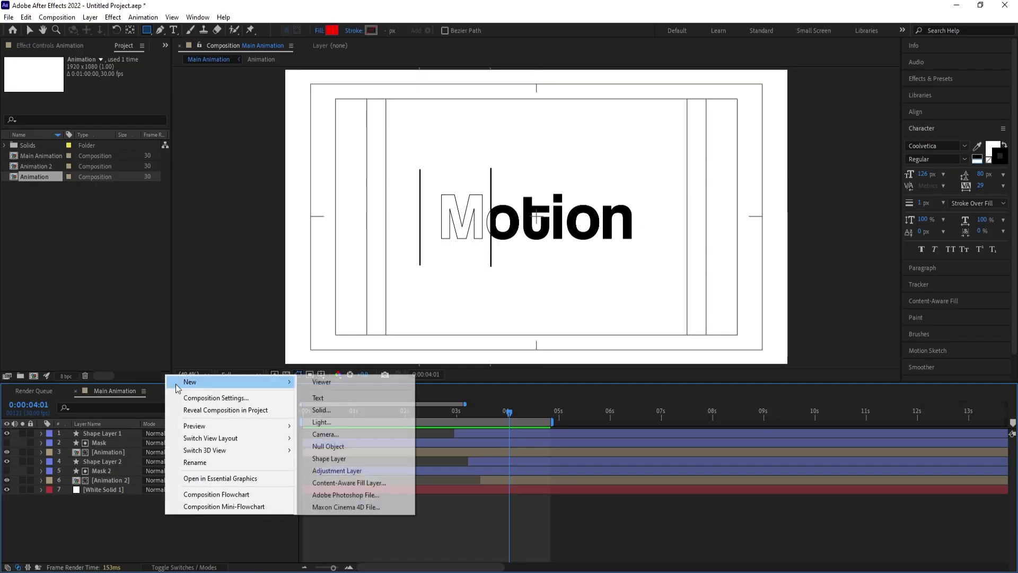
pyautogui.click(331, 470)
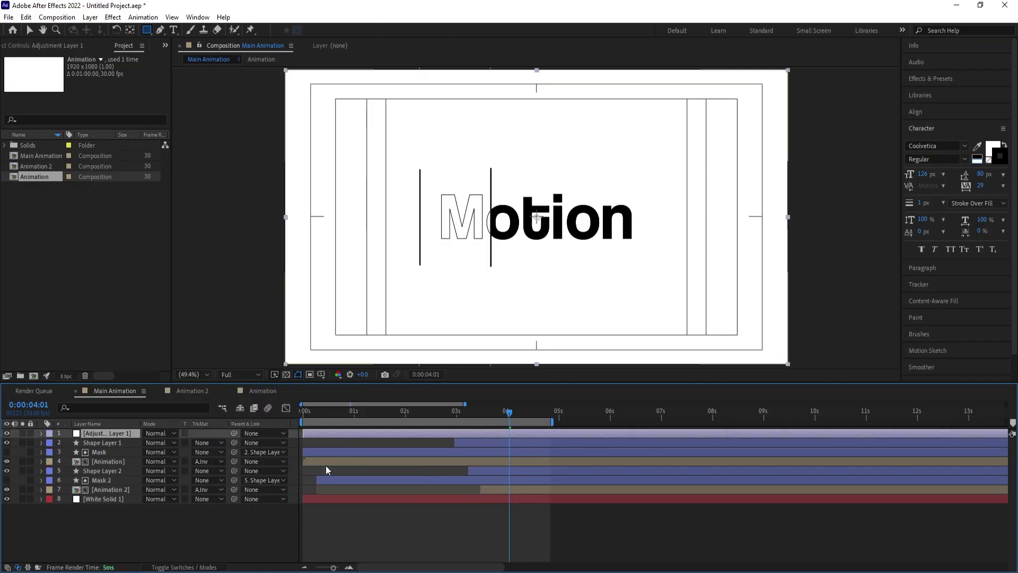
pyautogui.click(933, 79)
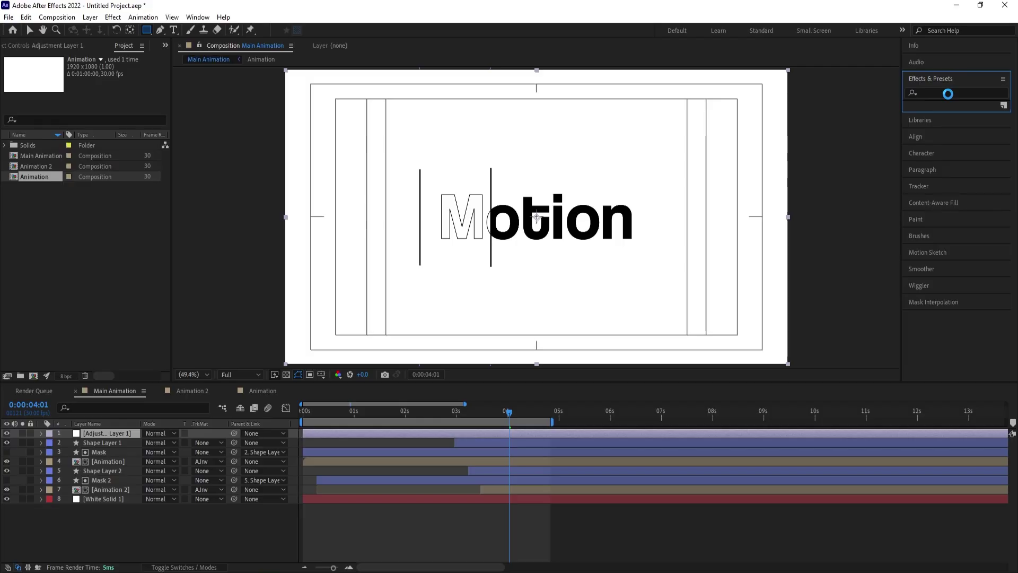
pyautogui.click(948, 92)
pyautogui.write('tint')
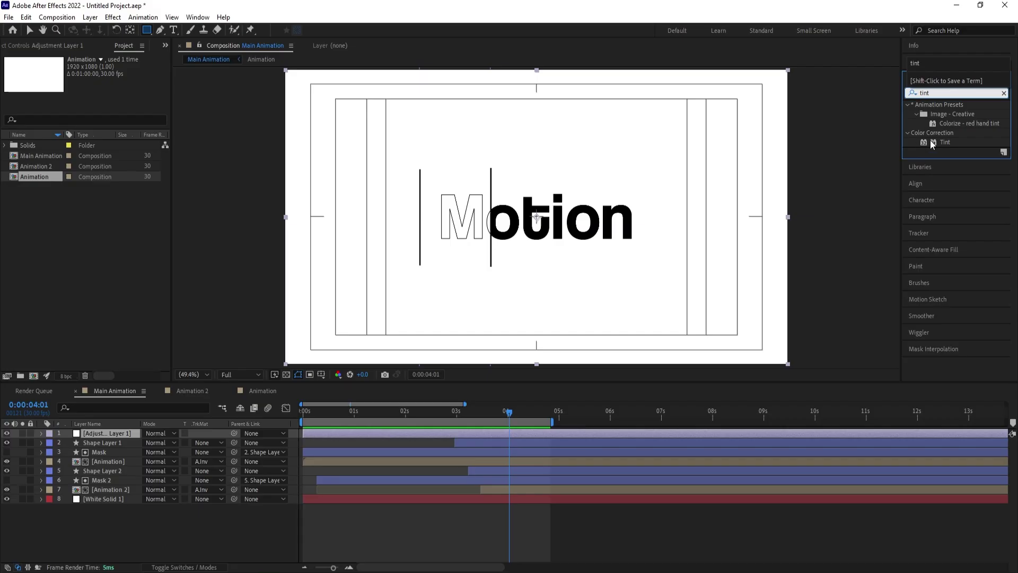
pyautogui.doubleClick(949, 148)
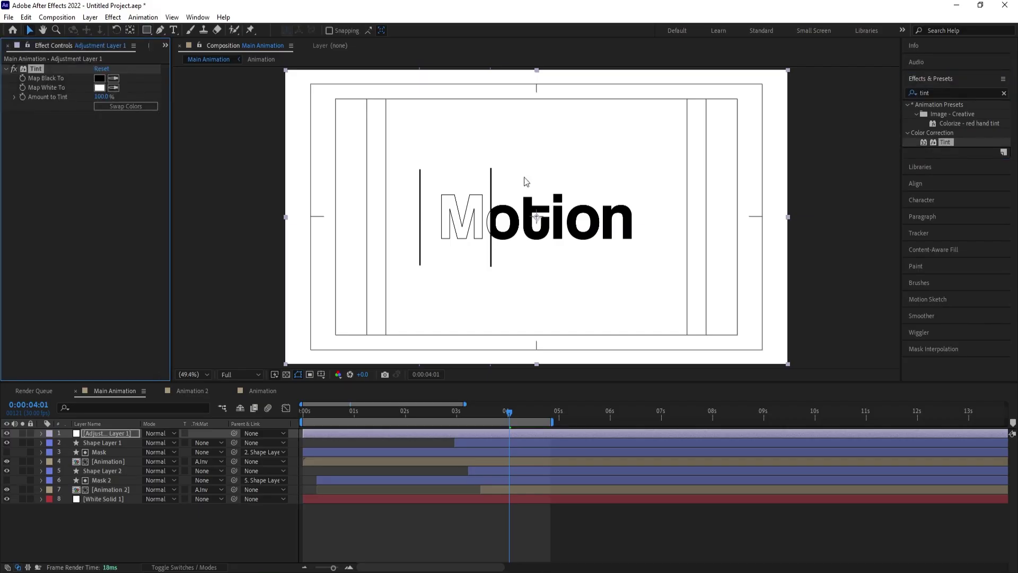
# - Swap the Tint effect's black and white, preview the inverted animation, and swap the colors back
pyautogui.click(142, 105)
pyautogui.press('space')
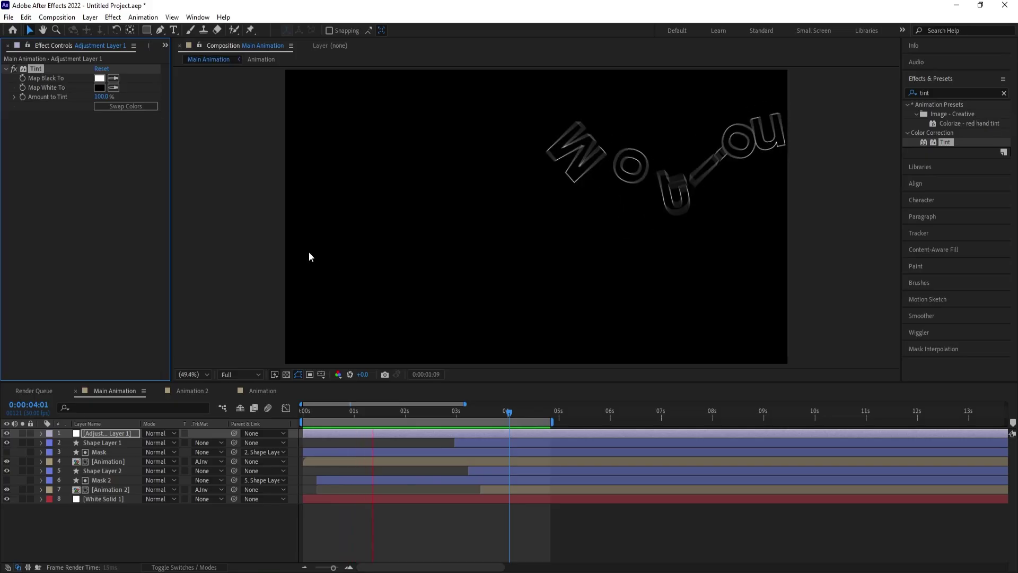
pyautogui.press('space')
pyautogui.click(135, 107)
# - Set the Tint effect's Map Black To color to FF0000 and preview the red animation
pyautogui.click(99, 78)
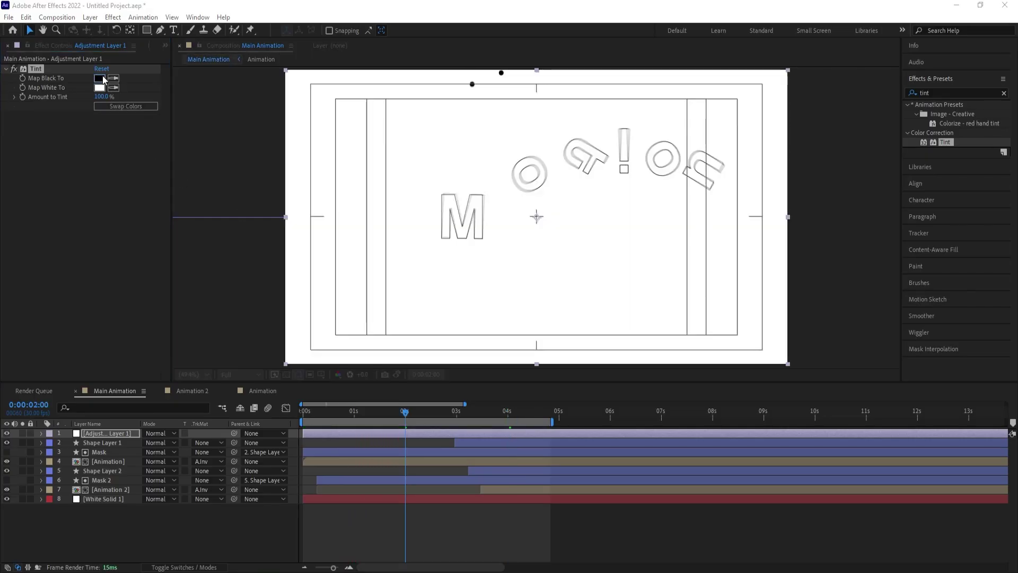
pyautogui.write('ff0000')
pyautogui.press('Return')
pyautogui.press('space')
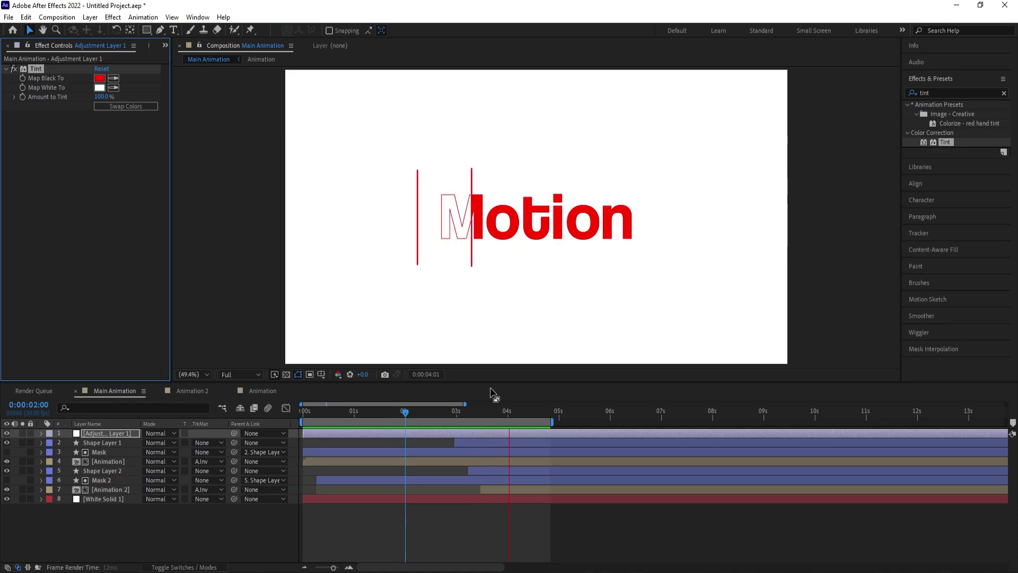
pyautogui.press('space')
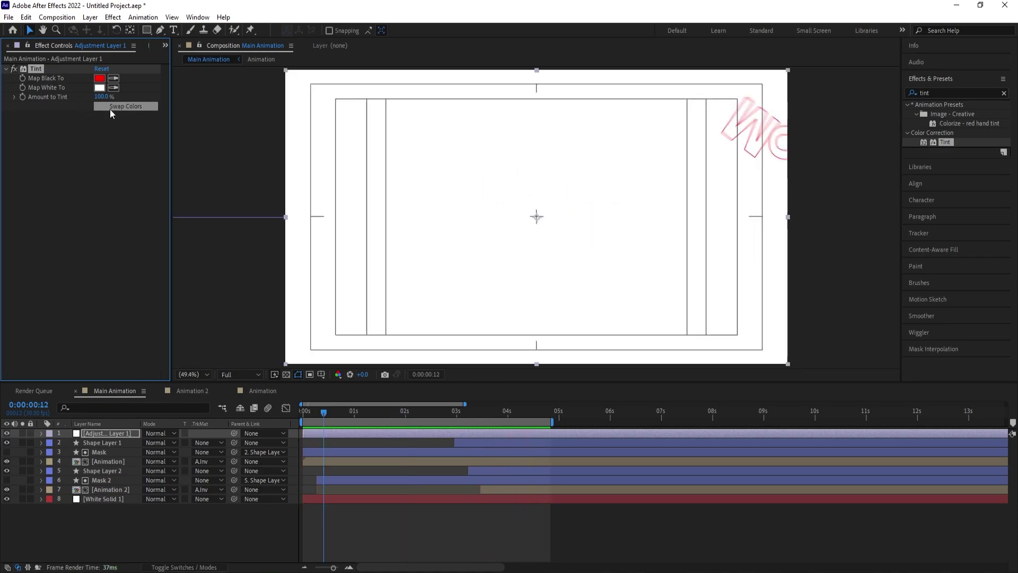
# - Swap the Tint colors to try white text on a red background, preview it, and swap them back
pyautogui.click(110, 110)
pyautogui.press('space')
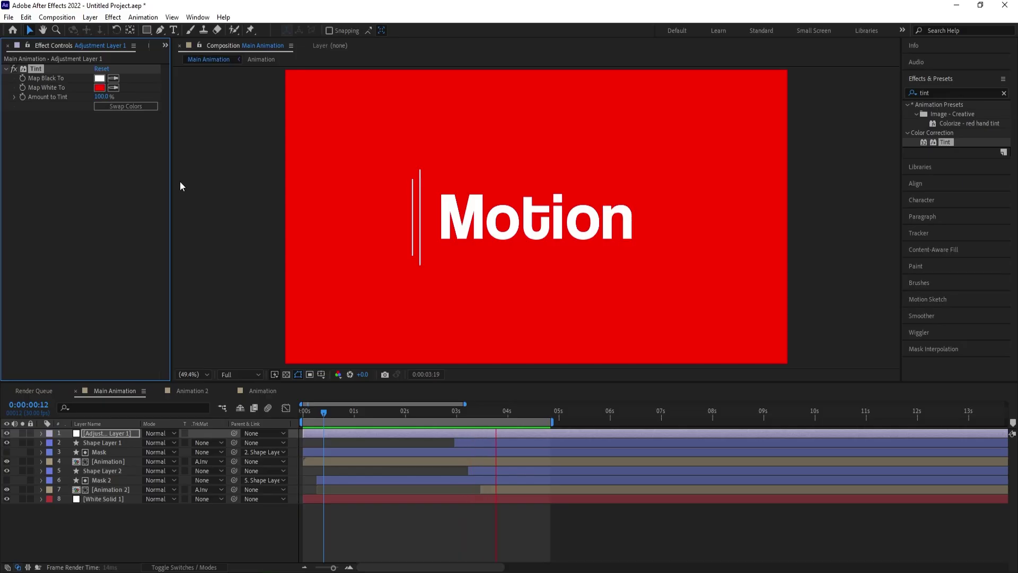
pyautogui.press('space')
pyautogui.click(124, 105)
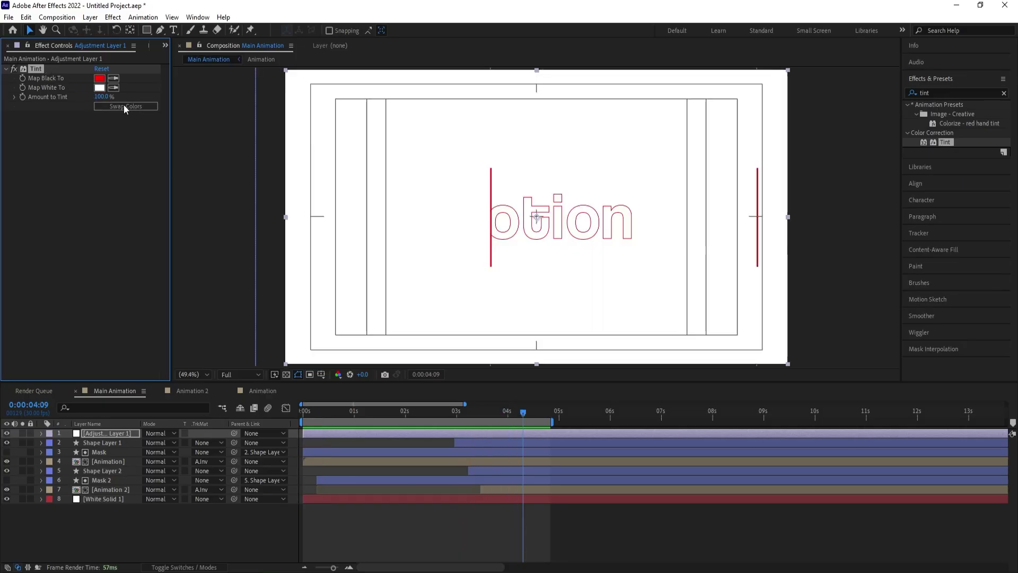
# - Set the Tint effect's Map Black To color to 3000FF and preview the animation from 0:00:02:26
pyautogui.click(99, 78)
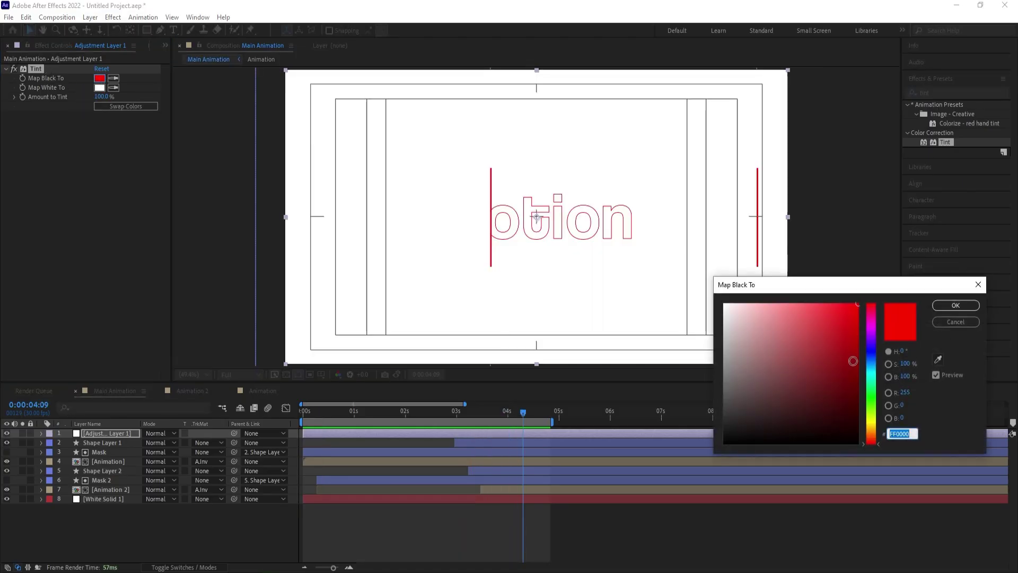
pyautogui.click(870, 346)
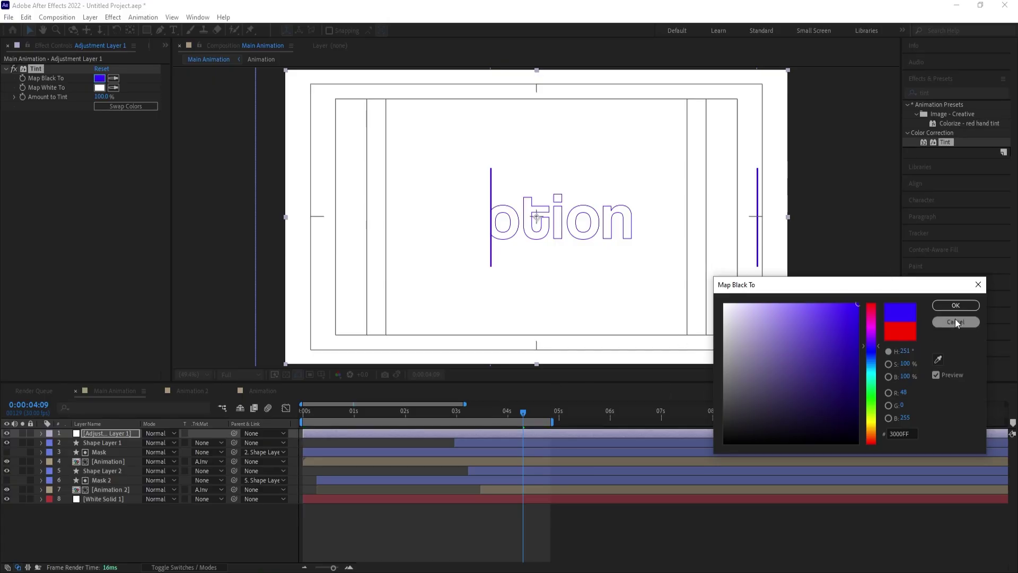
pyautogui.click(955, 305)
pyautogui.click(450, 411)
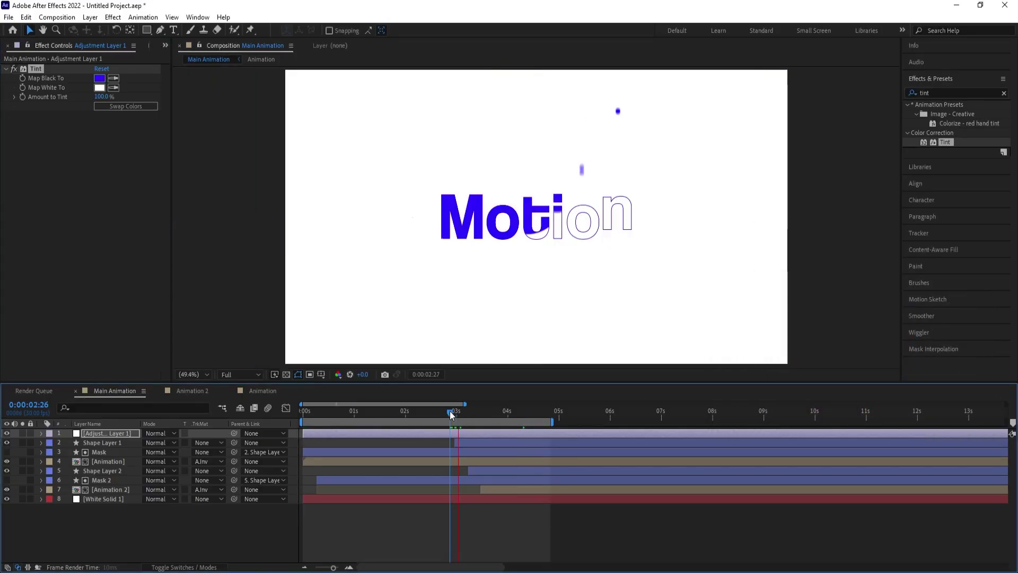